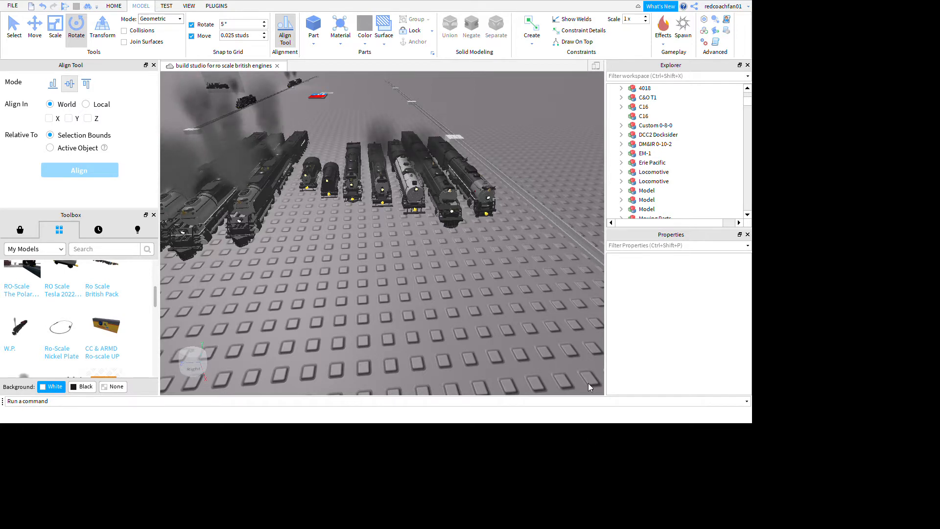
Examine the row of locomotive models up close and from above.
right_click_drag(454, 489, 559, 389)
key("w")
key("s")
key("w")
key("s")
key("w")
key("w")
key("s")
key("w")
key("d")
key("w")
key("w")
key("s")
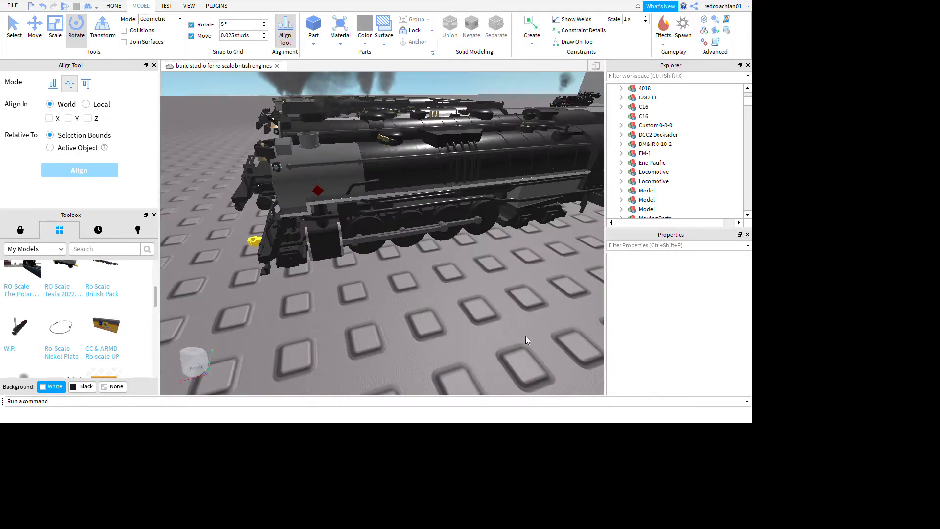
key("w")
right_click_drag(557, 343, 559, 345)
key("s")
key("w")
key("d")
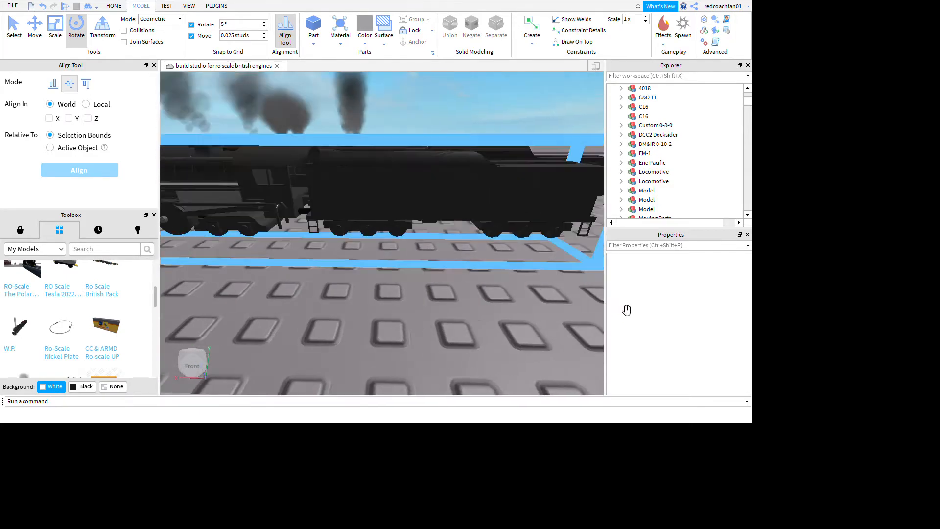
key("s")
right_click_drag(626, 310, 580, 362)
key("w")
key("w")
key("d")
key("s")
key("s")
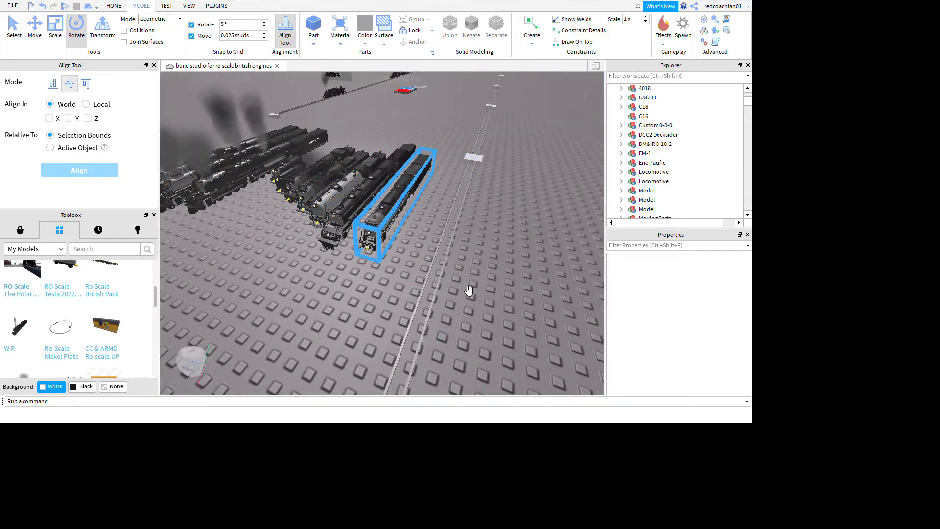
key("a")
right_click_drag(461, 330, 458, 331)
key("s")
key("w")
Move the NKP 2-8-4 locomotive from the end of the row onto the straight track.
left_click_drag(510, 288, 496, 380)
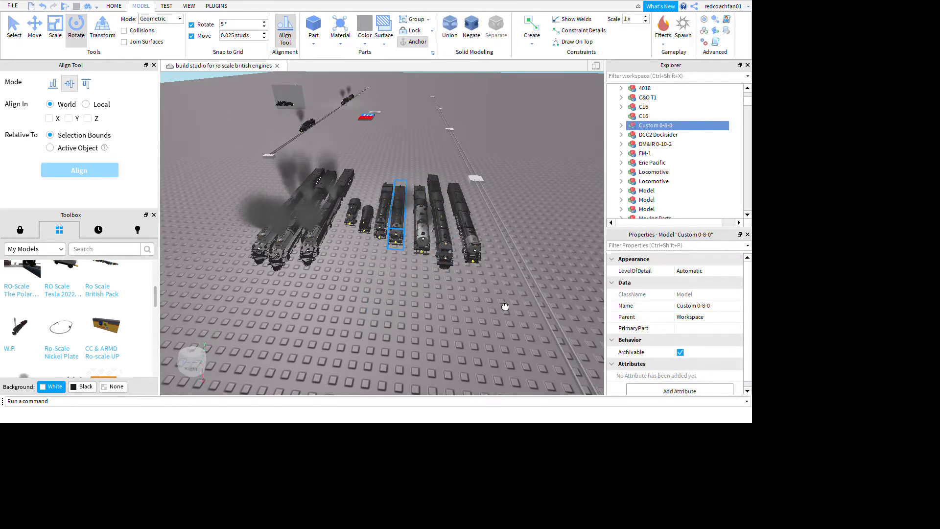
left_click(468, 231)
right_click_drag(468, 230, 528, 294)
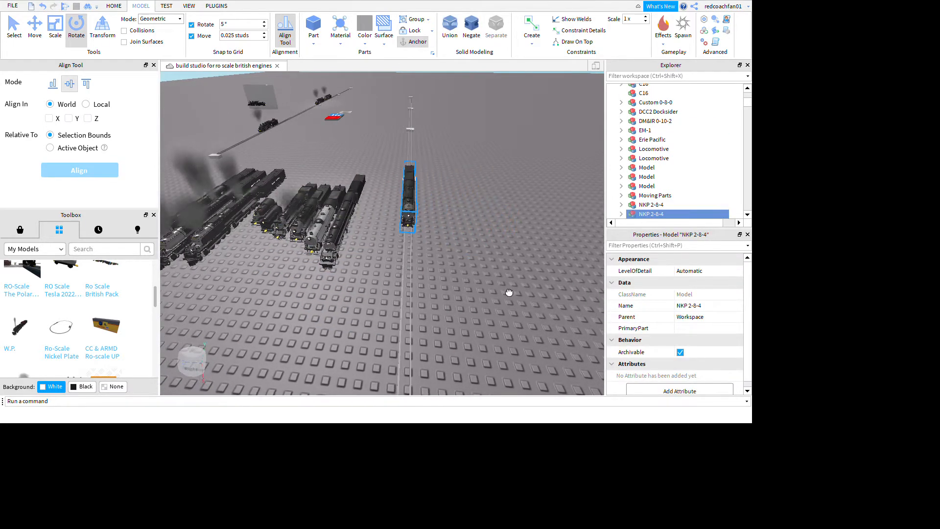
left_click(576, 334)
Delete the nine other locomotives standing in the row beside the track.
scroll(577, 334, "up", 3)
scroll(577, 334, "down", 5)
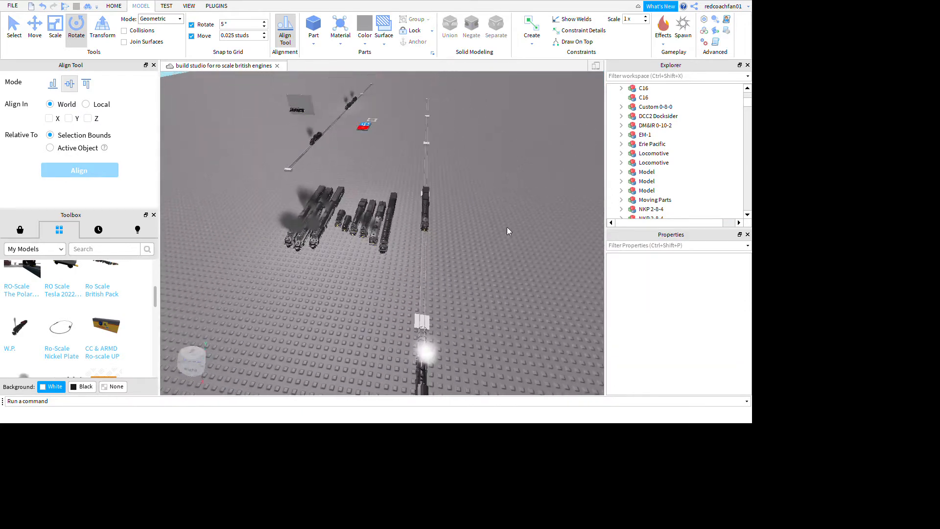
left_click_drag(337, 336, 336, 337)
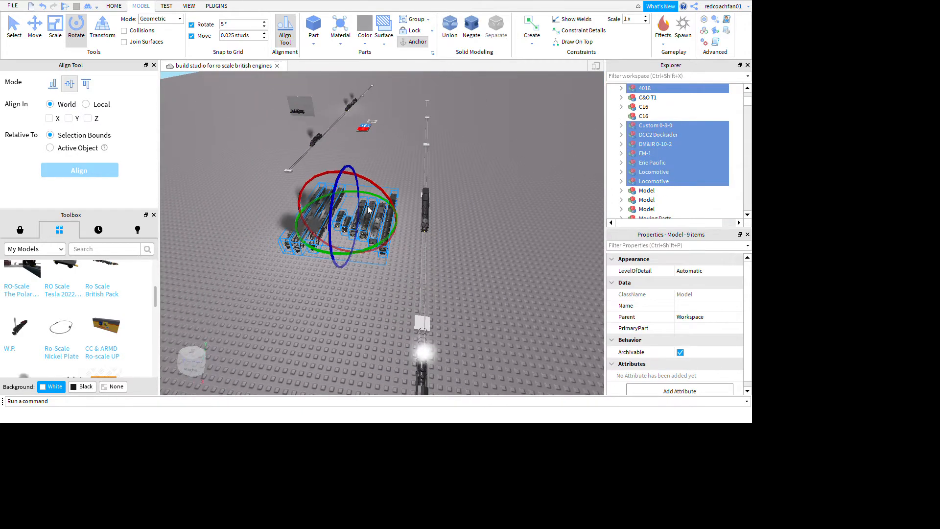
left_click(459, 275)
Move the NKP 2-8-4 locomotive on the track so that its wheels sit on the rails.
scroll(458, 274, "up", 3)
scroll(458, 275, "up", 4)
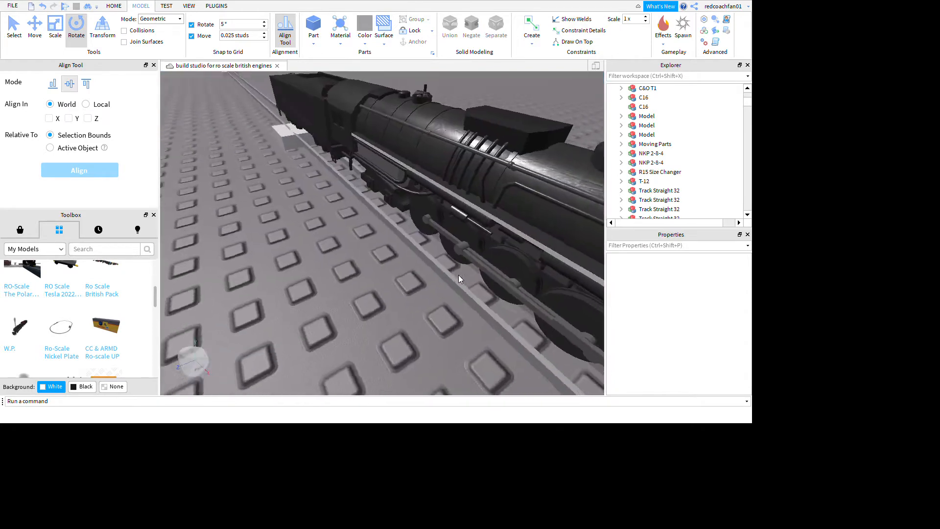
left_click(459, 275)
right_click_drag(459, 275, 485, 275)
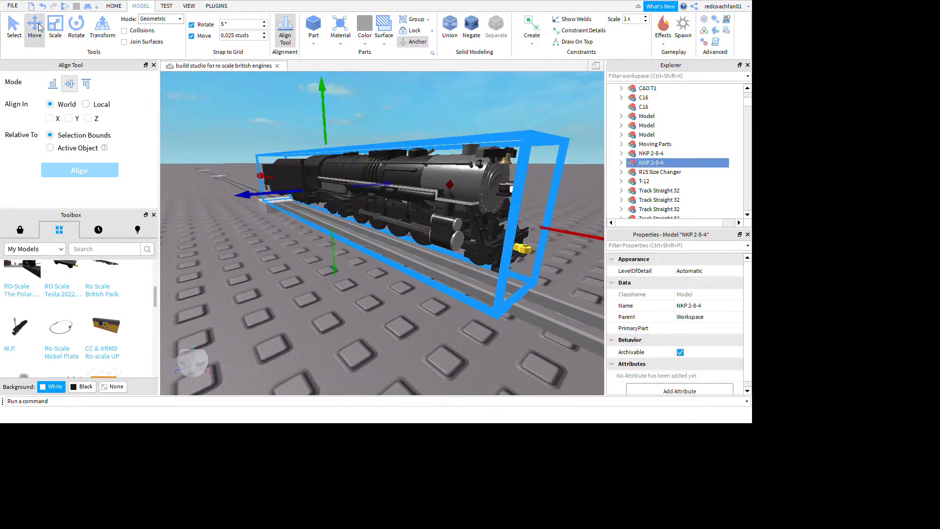
scroll(337, 302, "up", 10)
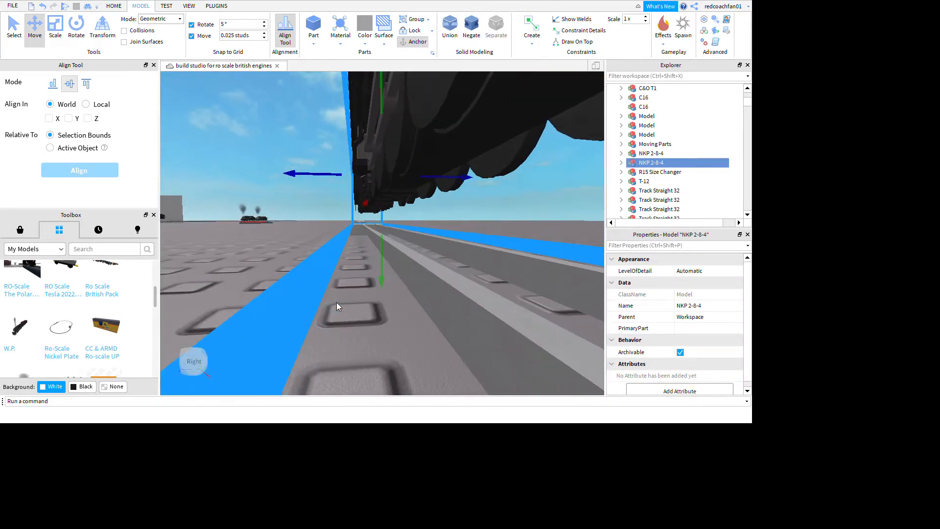
scroll(489, 303, "up", 6)
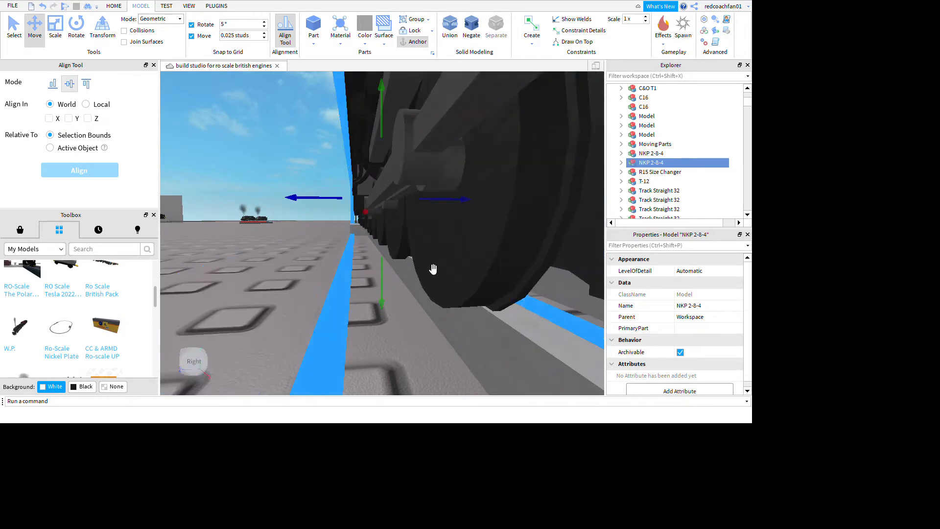
scroll(395, 270, "up", 5)
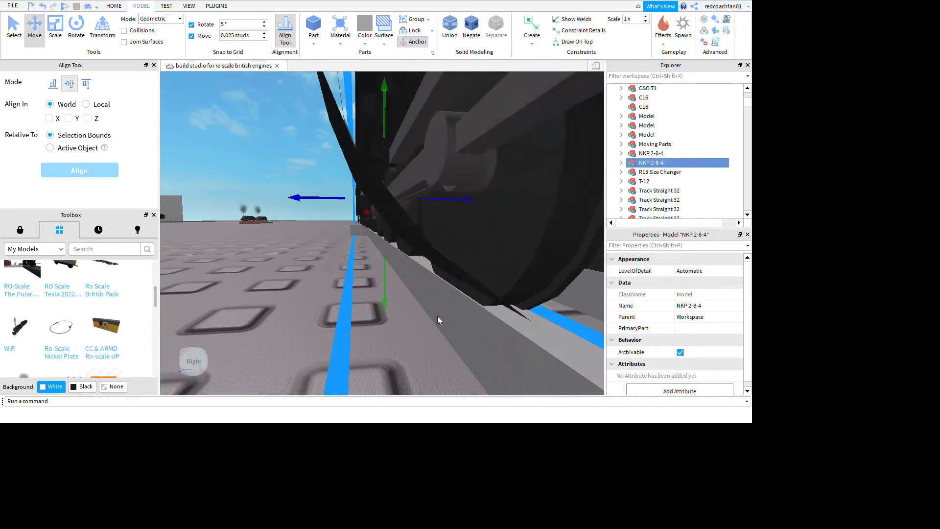
key("f")
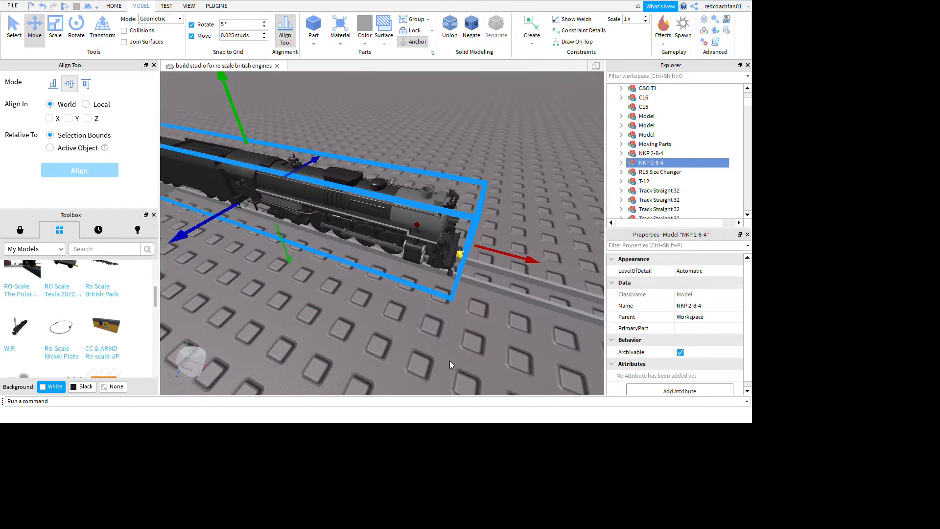
key("ctrl+a")
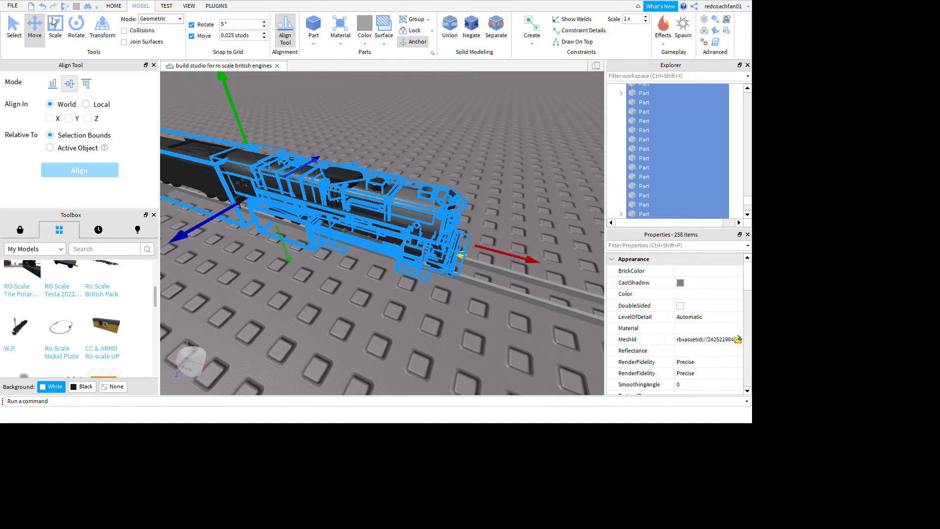
key("ctrl+z")
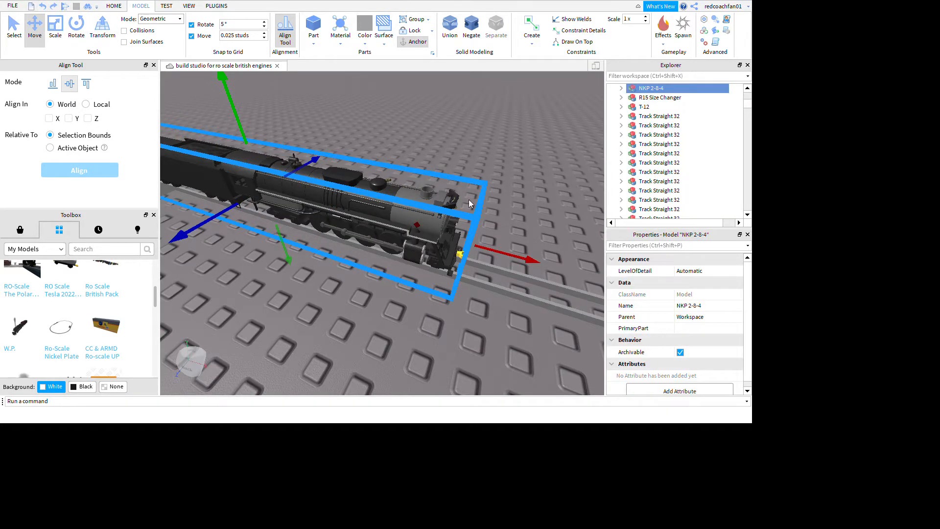
Duplicate the NKP 2-8-4 locomotive and ungroup one copy into its separate parts.
key("ctrl+d")
scroll(469, 199, "down", 5)
scroll(472, 295, "up", 3)
left_click(495, 227)
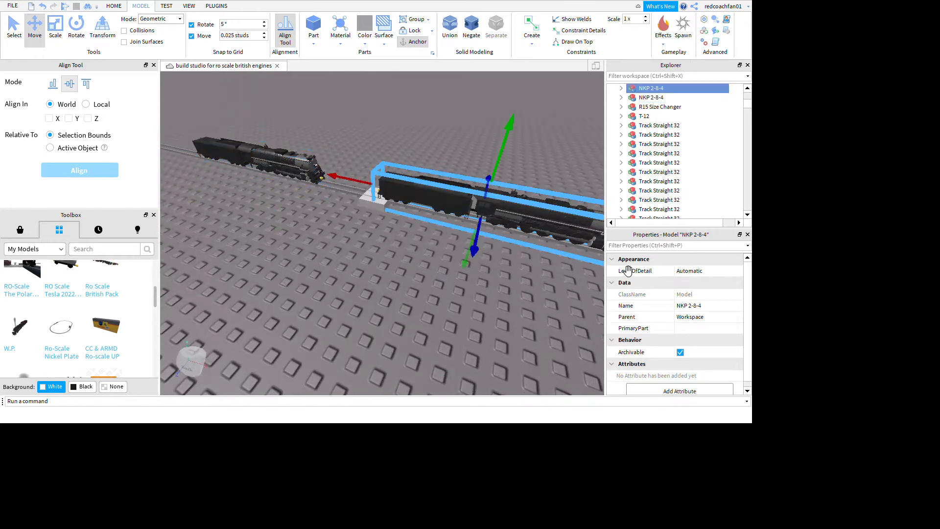
key("ctrl+u")
left_click(530, 365)
Delete the cab, cab roof and rear boiler shell of the ungrouped locomotive.
scroll(582, 333, "up", 2)
right_click_drag(582, 333, 563, 293)
left_click(423, 212)
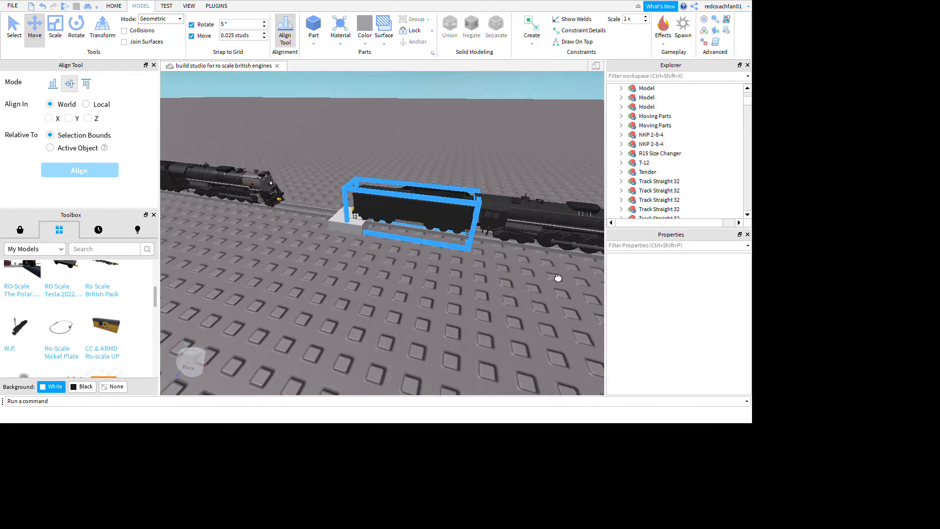
key("w")
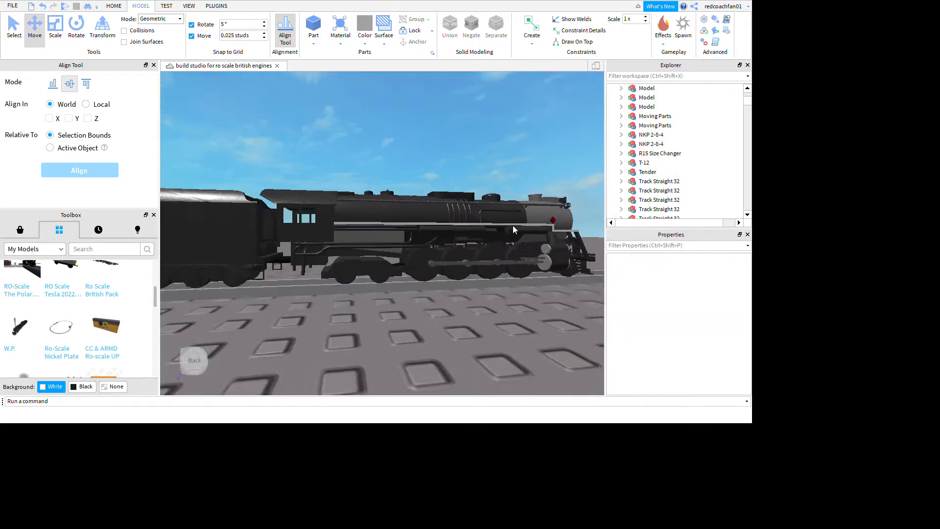
left_click(460, 273)
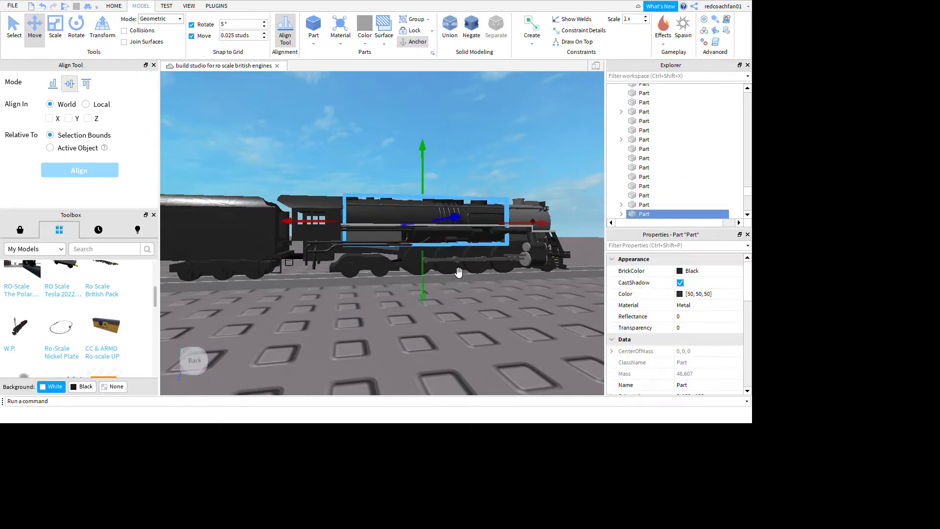
left_click(418, 271, "ctrl")
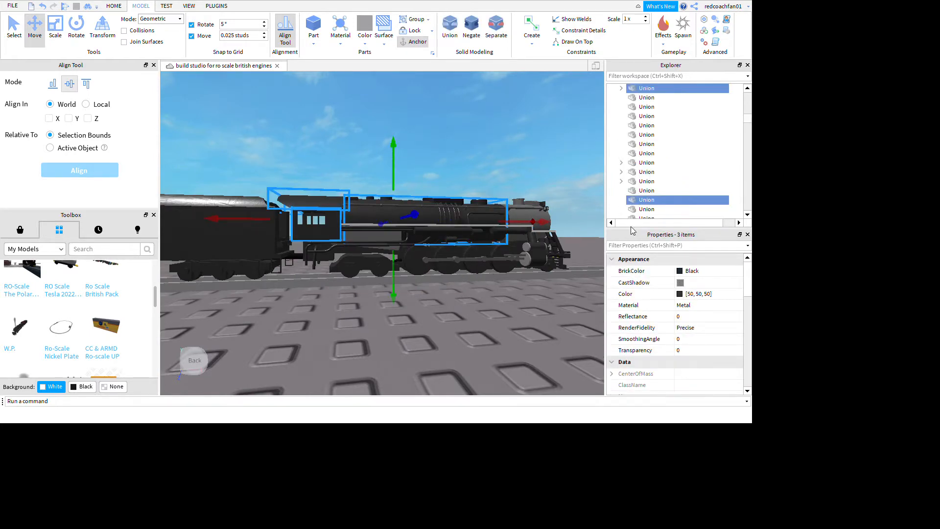
left_click(595, 160)
key("w")
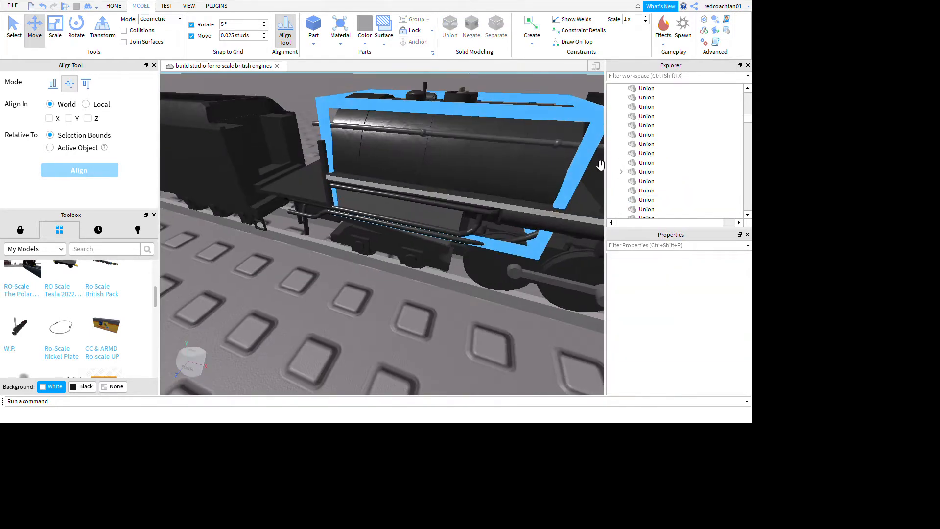
left_click(600, 165)
key("Delete")
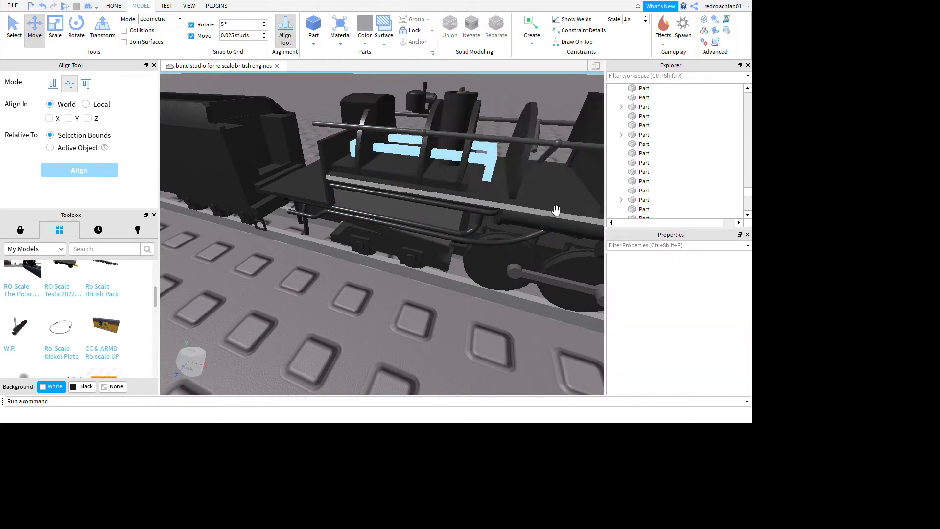
Delete the remaining upper body of the ungrouped locomotive, including the smokebox, domes, fittings and running boards.
left_click(547, 207)
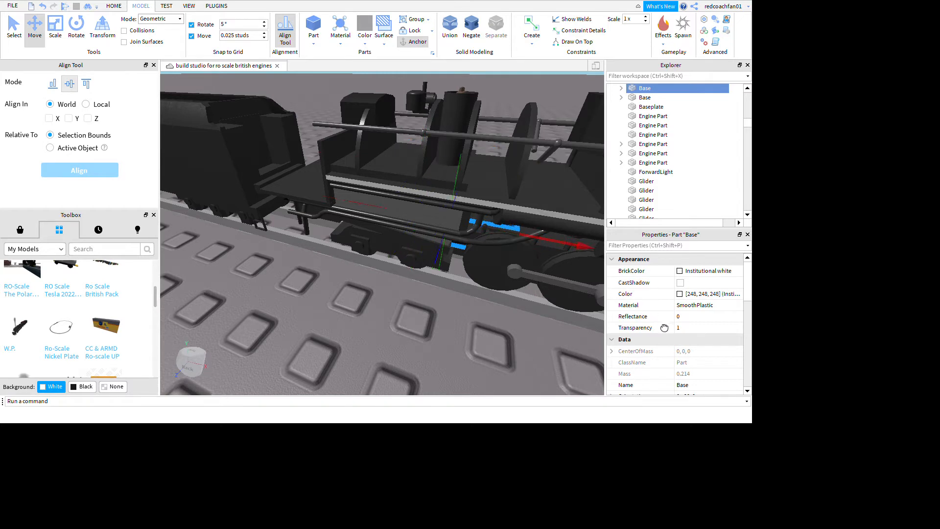
right_click_drag(664, 327, 667, 328)
right_click_drag(632, 371, 634, 369)
scroll(632, 371, "down", 4)
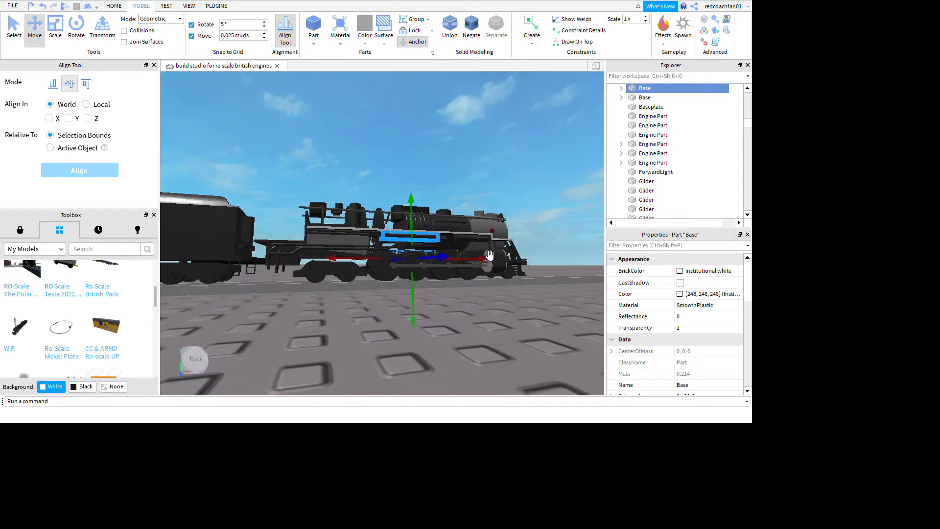
left_click_drag(390, 177, 703, 282)
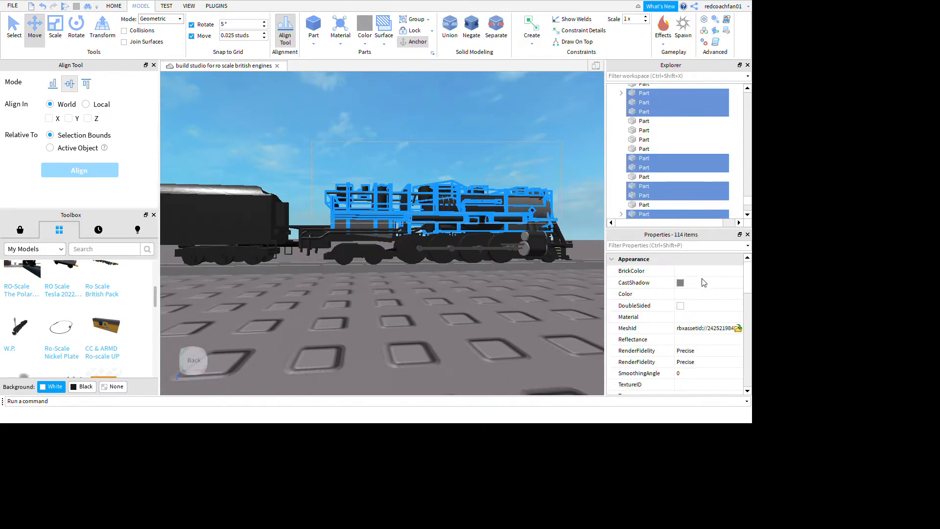
right_click_drag(703, 279, 702, 278)
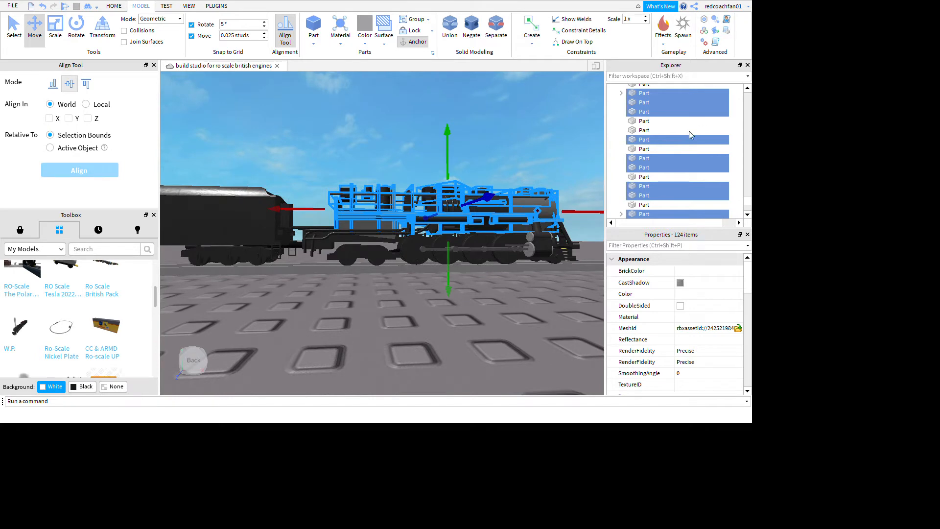
key("Delete")
Pull the pilot and coupler parts off the front of the chassis along the track and delete them.
key("d")
right_click_drag(661, 182, 661, 182)
key("d")
key("a")
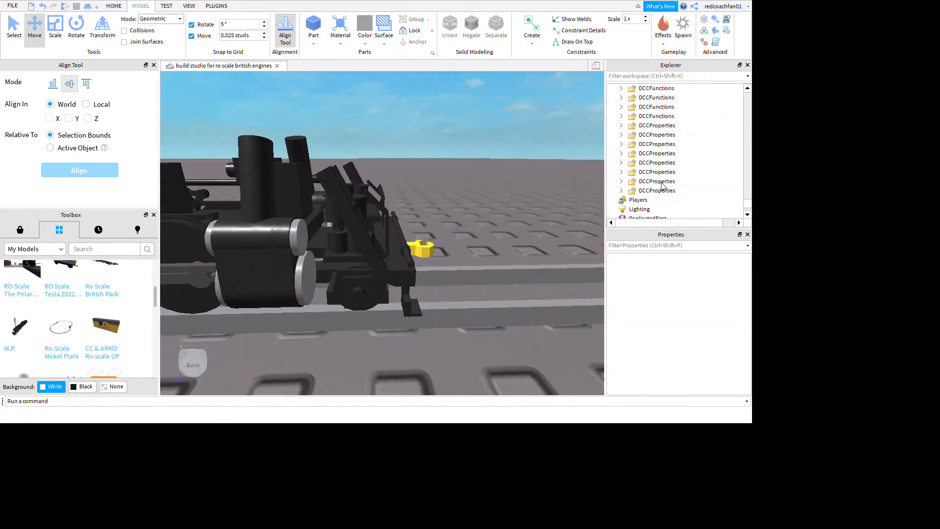
right_click_drag(510, 216, 510, 216)
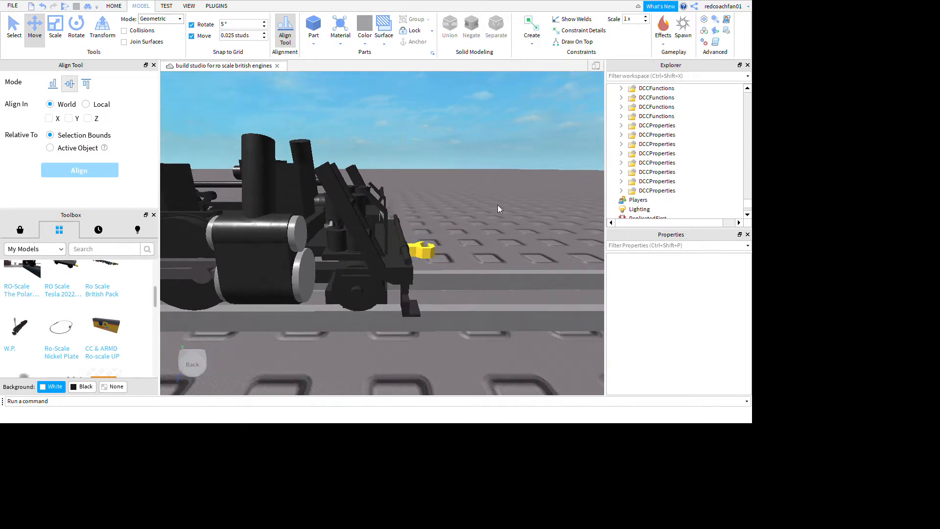
left_click_drag(498, 205, 443, 332)
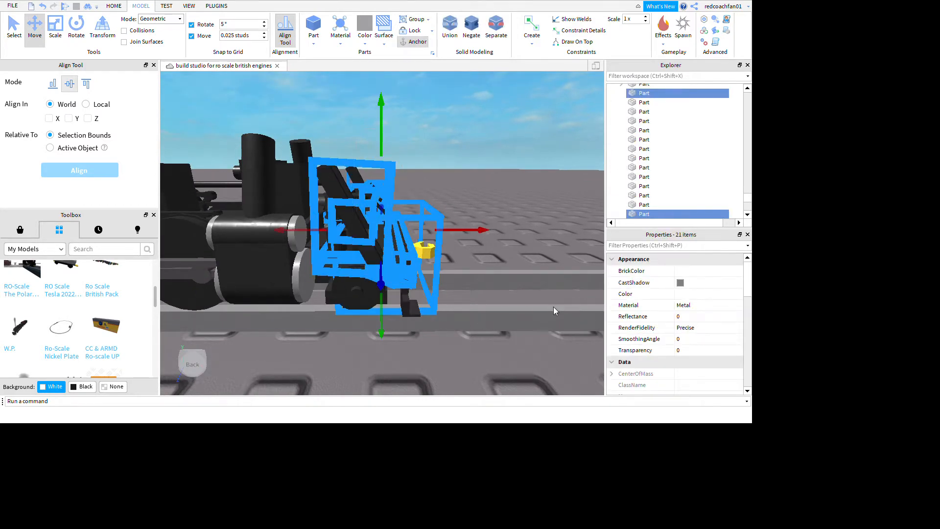
left_click_drag(402, 292, 598, 284)
right_click_drag(506, 211, 506, 211)
right_click_drag(576, 274, 576, 274)
left_click(351, 236, "ctrl")
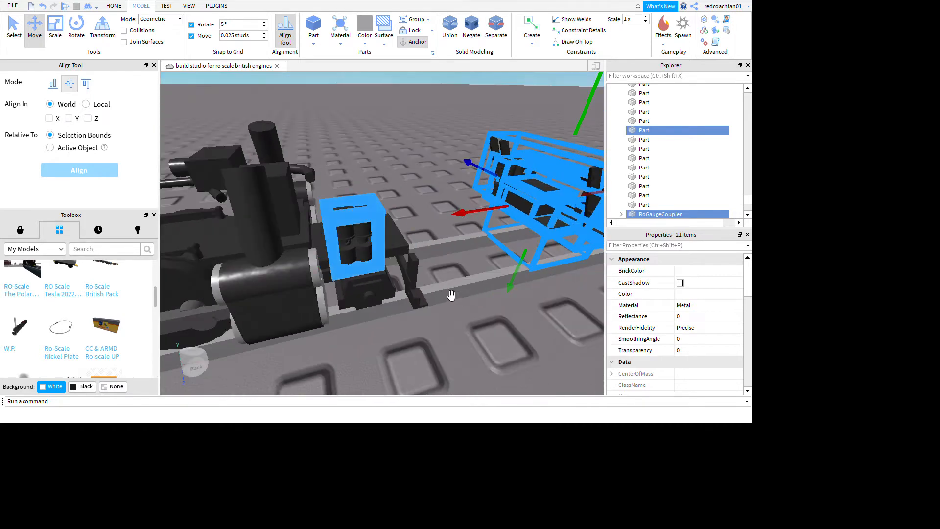
key("Delete")
Delete the pipes and firebox parts above the trailing truck, plus the small leftover parts next to the tender.
right_click_drag(491, 199, 491, 198)
key("a")
key("s")
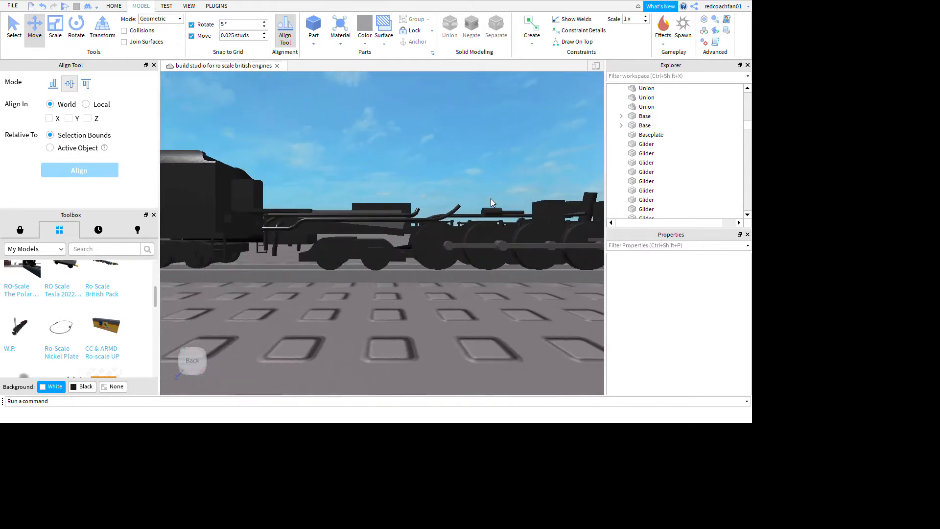
left_click_drag(353, 165, 370, 289)
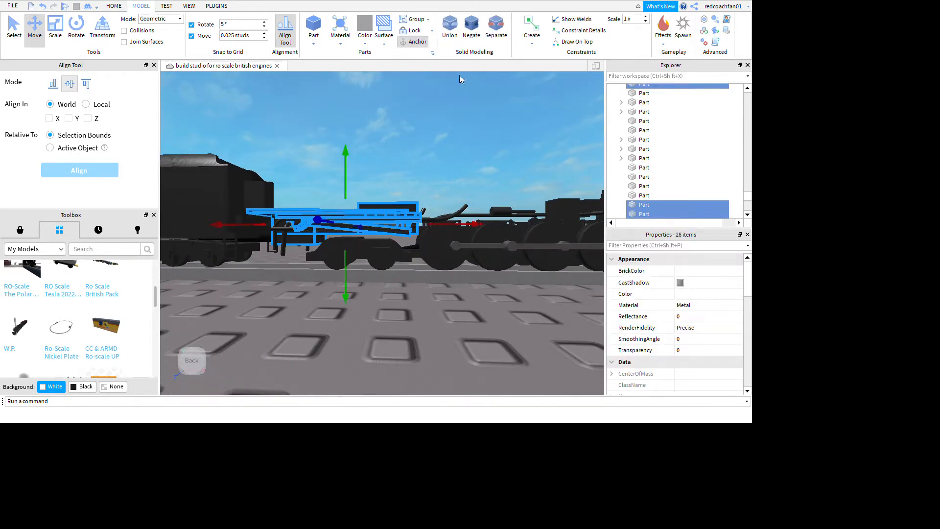
key("Delete")
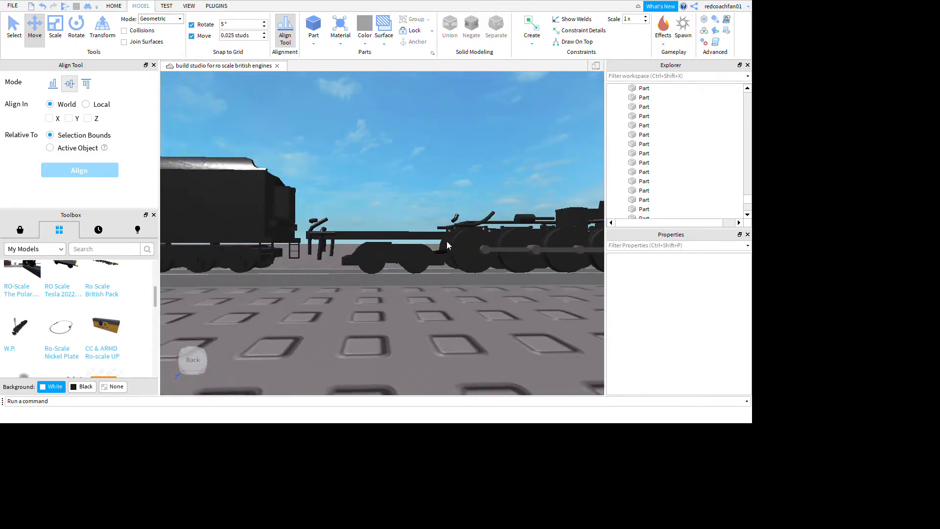
key("ctrl+z")
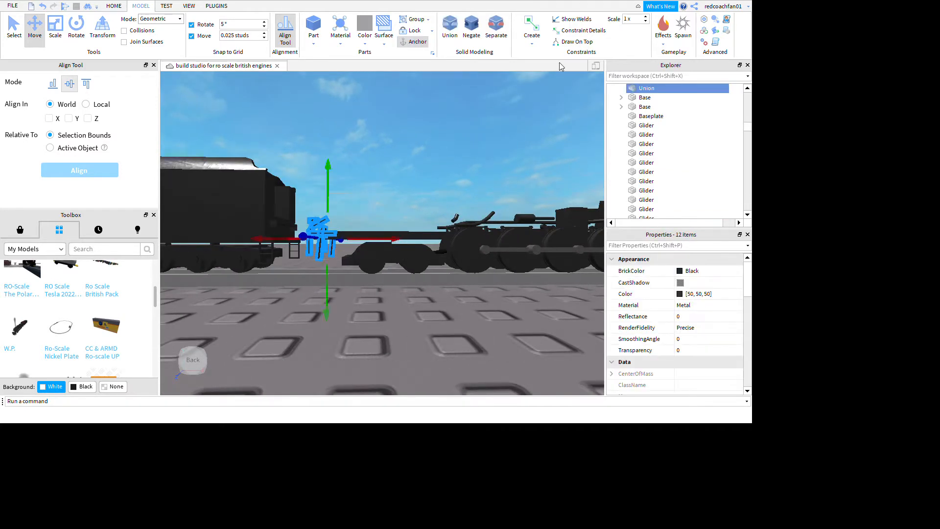
left_click(499, 78)
Delete the long pipes and small fittings running above the driving wheels of the stripped chassis.
right_click_drag(542, 151, 542, 159)
key("a")
key("d")
left_click_drag(409, 154, 289, 228)
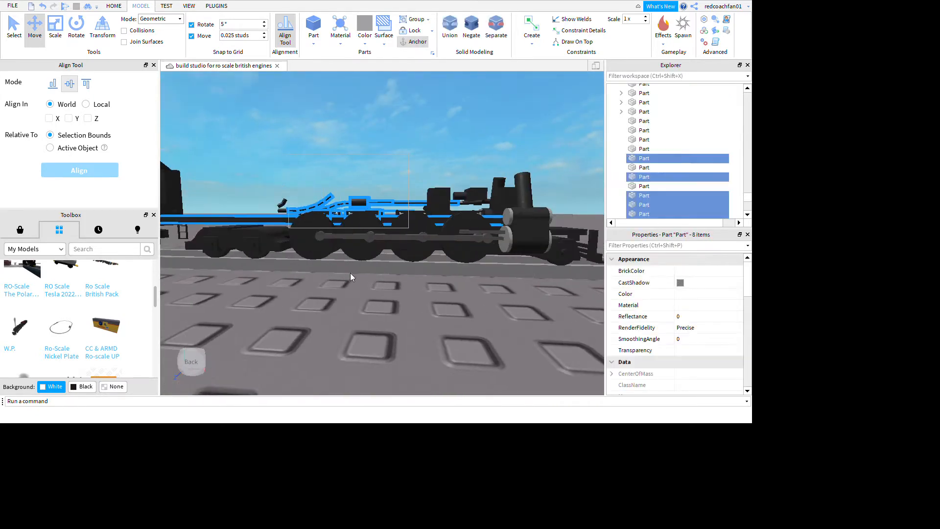
left_click_drag(351, 278, 334, 263)
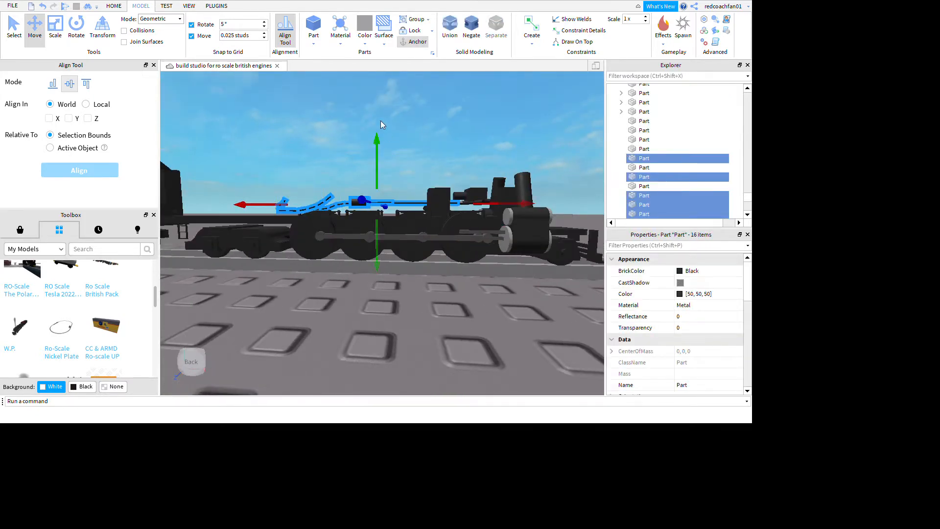
key("Delete")
Delete the small leftover fittings around the cylinders and steam pipes near the front of the chassis.
key("w")
right_click_drag(424, 144, 429, 148)
left_click_drag(429, 149, 575, 292)
key("Delete")
right_click_drag(562, 128, 556, 136)
key("w")
scroll(485, 204, "down", 5)
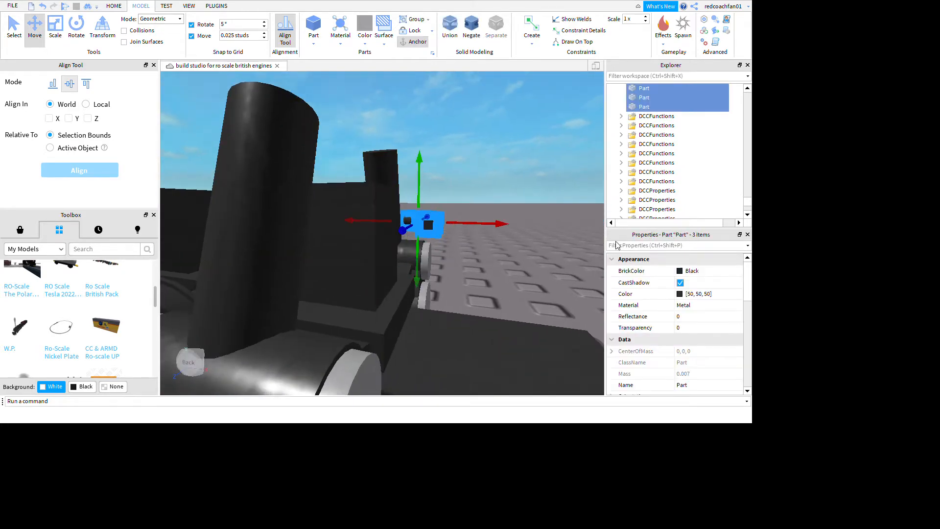
key("Delete")
Delete the front footplate frame and step parts ahead of the cylinders, above the leading truck.
scroll(600, 284, "down", 10)
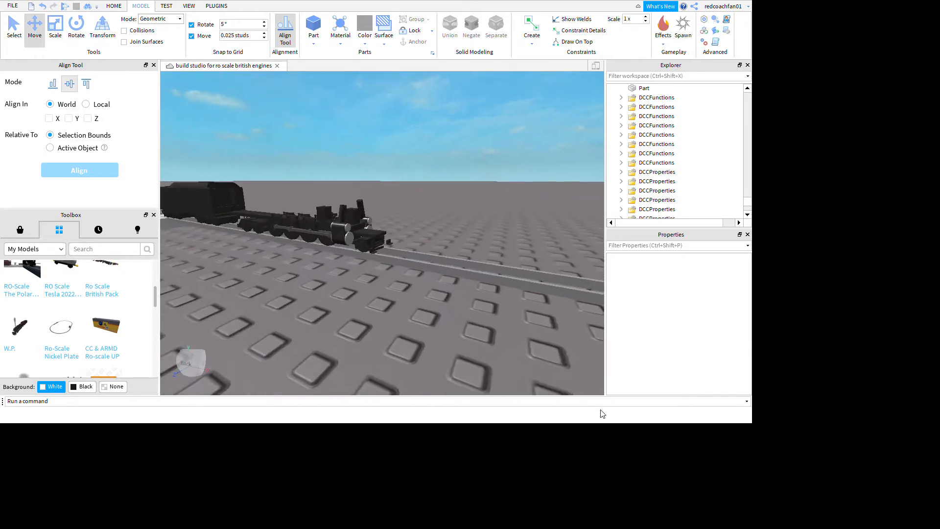
key("w")
right_click_drag(600, 410, 603, 412)
left_click_drag(464, 151, 417, 220)
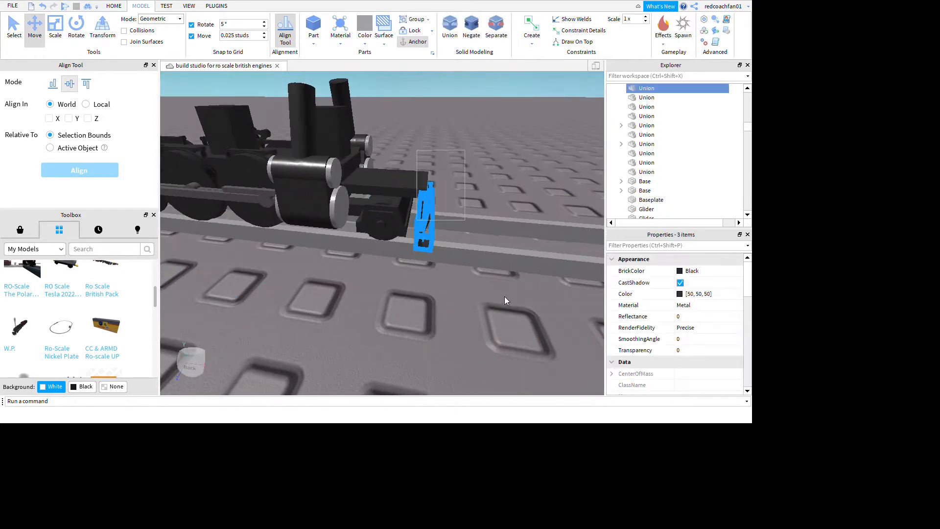
left_click_drag(472, 333, 474, 334)
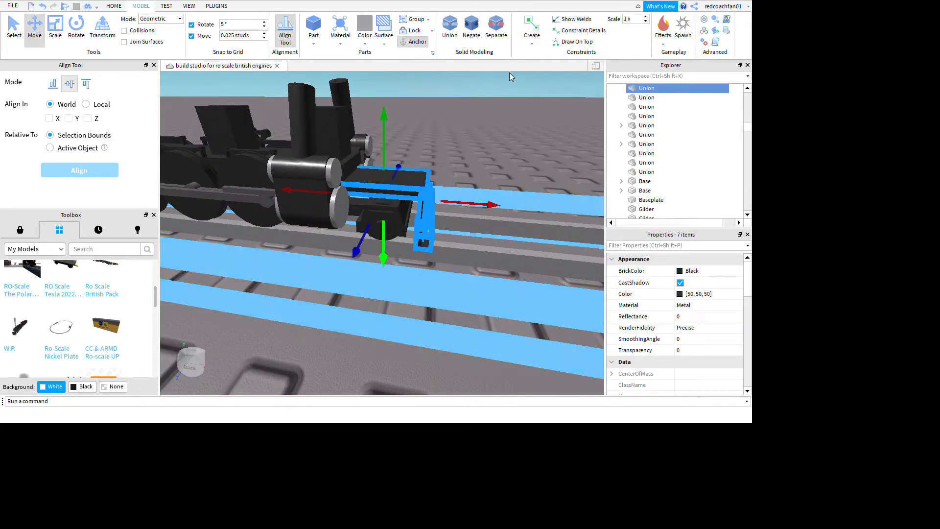
key("Delete")
Delete the long frame part that extends from the driving wheels back over the trailing truck.
scroll(578, 177, "down", 5)
right_click_drag(578, 178, 579, 180)
scroll(579, 179, "up", 5)
left_click(528, 165)
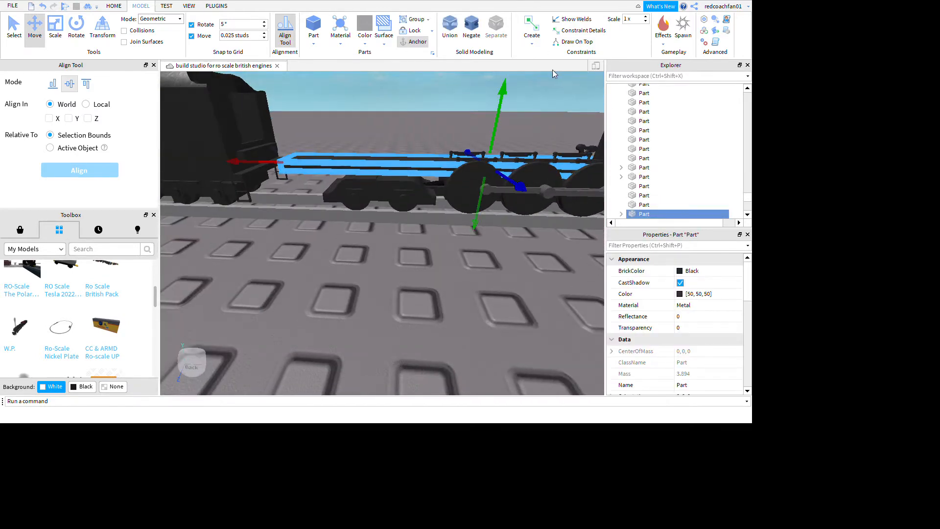
key("Delete")
Insert a cylinder as the new boiler and align its centre with the straight track on the world Z axis.
right_click_drag(613, 357, 587, 341)
scroll(617, 357, "down", 3)
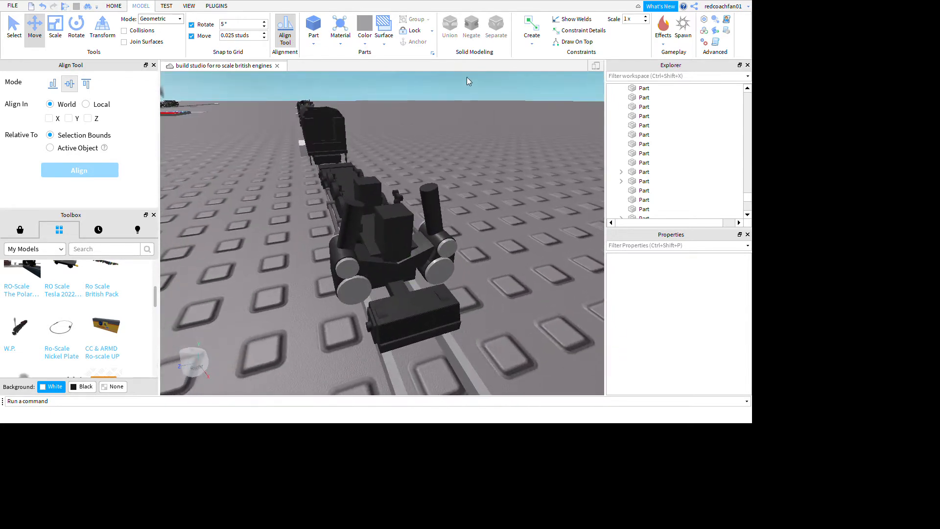
left_click(411, 111)
scroll(485, 227, "down", 5)
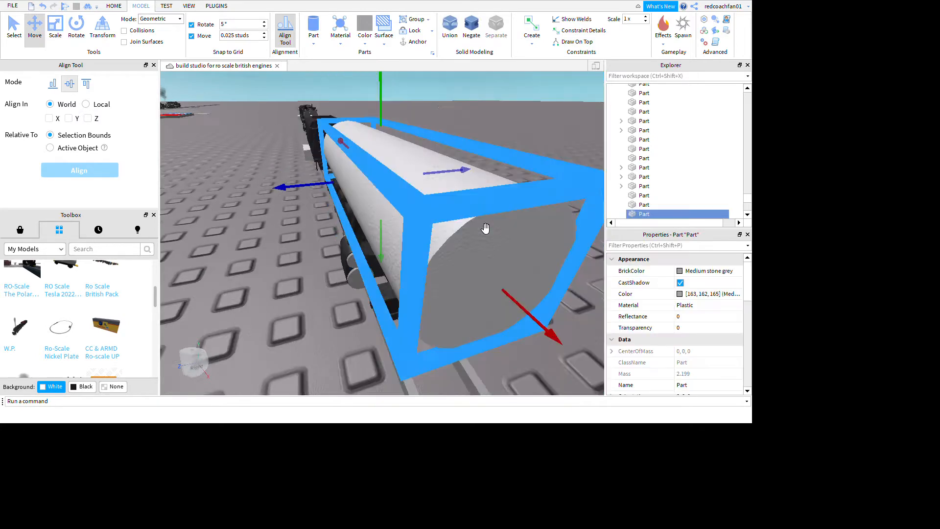
left_click(458, 417, "ctrl")
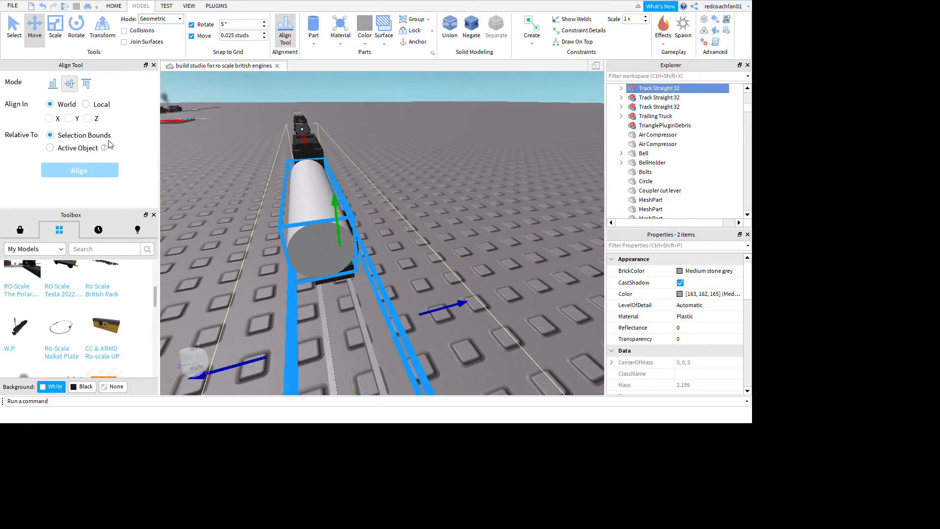
left_click(563, 285)
right_click_drag(563, 287, 563, 291)
left_click(539, 208)
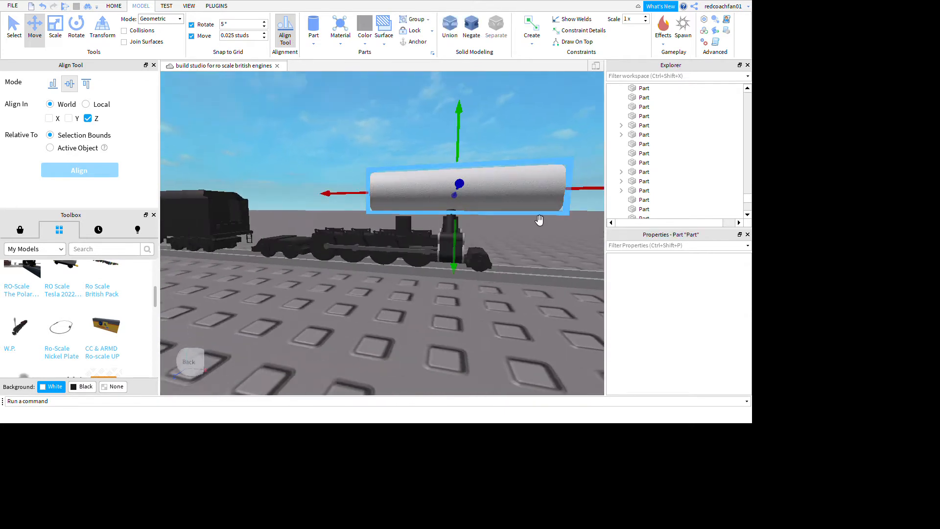
Set the boiler cylinder's size to 4, 1.4, 1.8.
right_click_drag(562, 202, 541, 203)
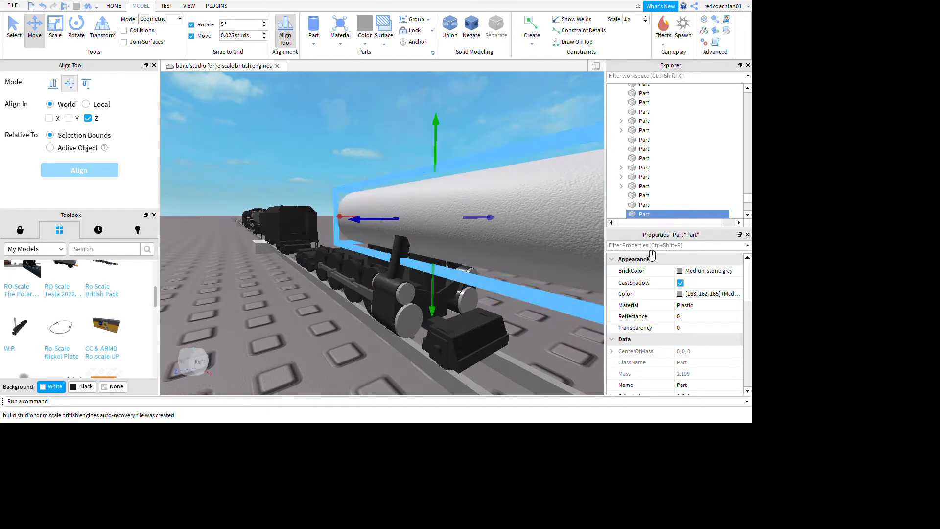
scroll(872, 387, "down", 10)
left_click(874, 371)
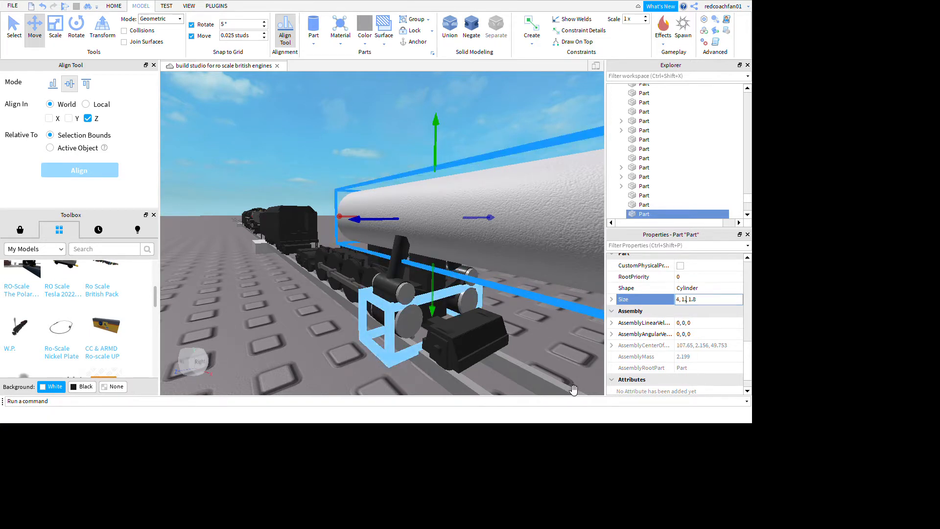
type("4")
key("Return")
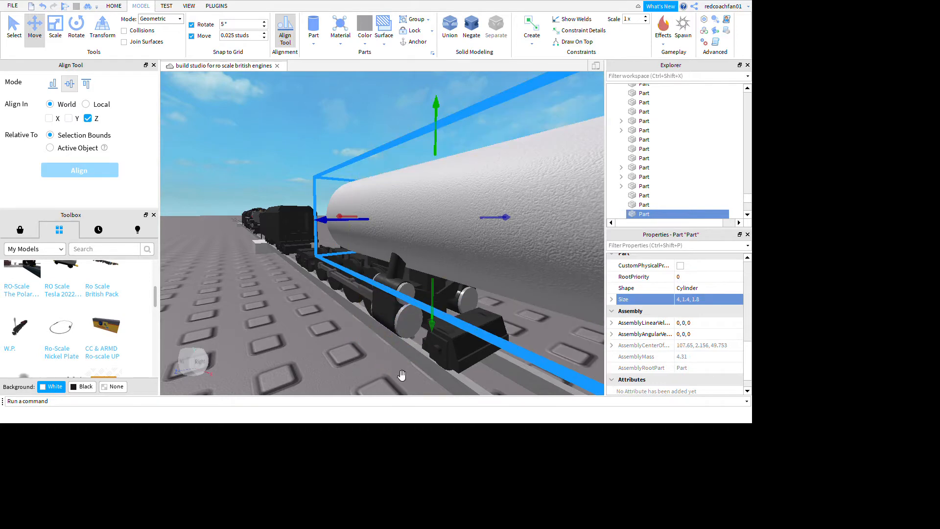
Slide the boiler cylinder back over the driving wheels and lengthen its rear end to reach above the trailing truck.
right_click_drag(402, 375, 467, 347)
scroll(545, 324, "up", 5)
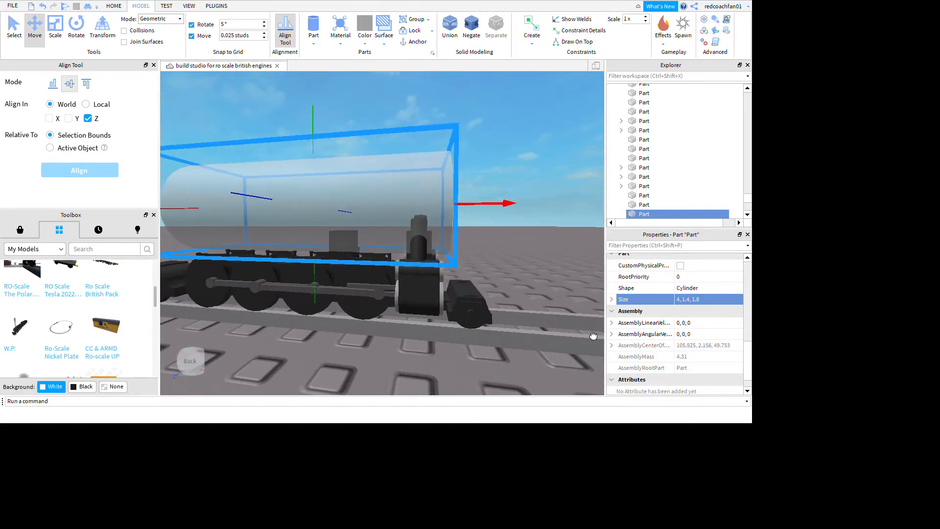
left_click(594, 337)
scroll(593, 336, "down", 5)
right_click_drag(594, 336, 505, 304)
left_click(441, 235)
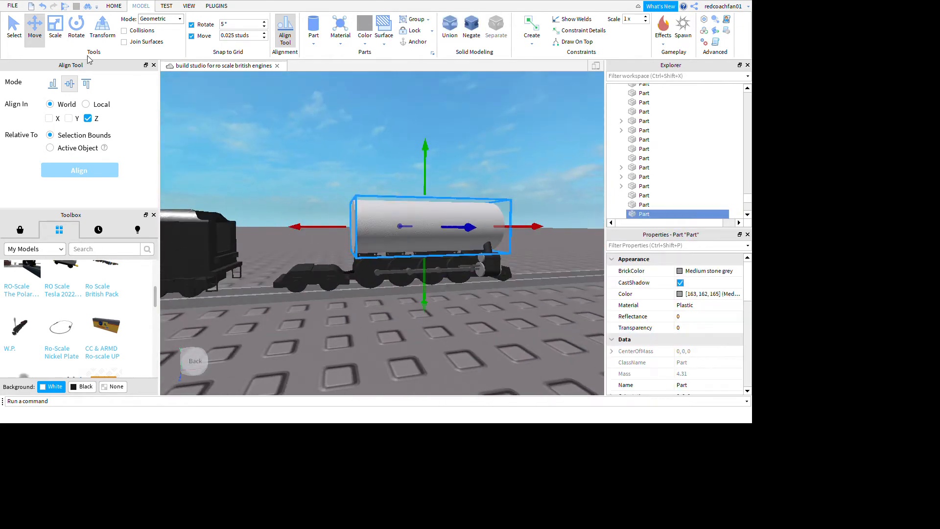
left_click(386, 340)
key("a")
key("d")
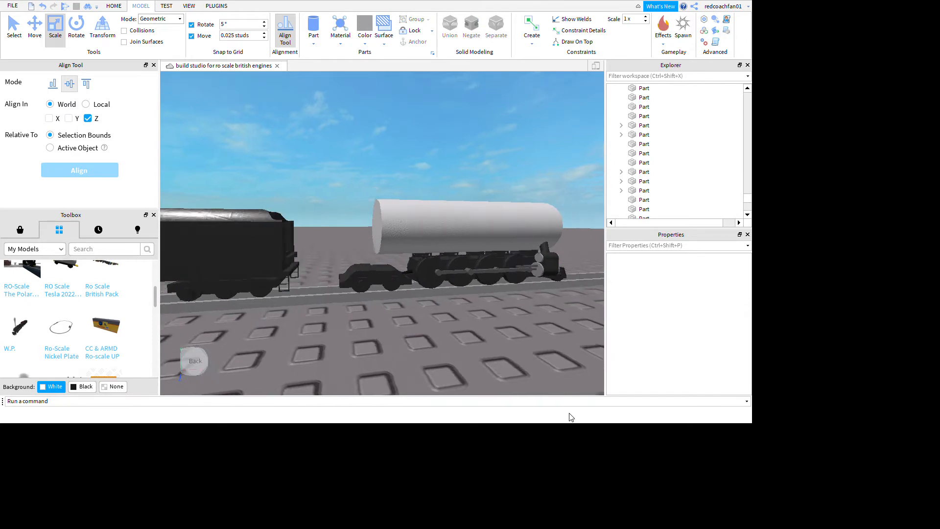
Insert a block on the track ahead of the locomotive and align its centre with the straight track on the world Z axis.
key("w")
right_click_drag(506, 371, 474, 351)
key("d")
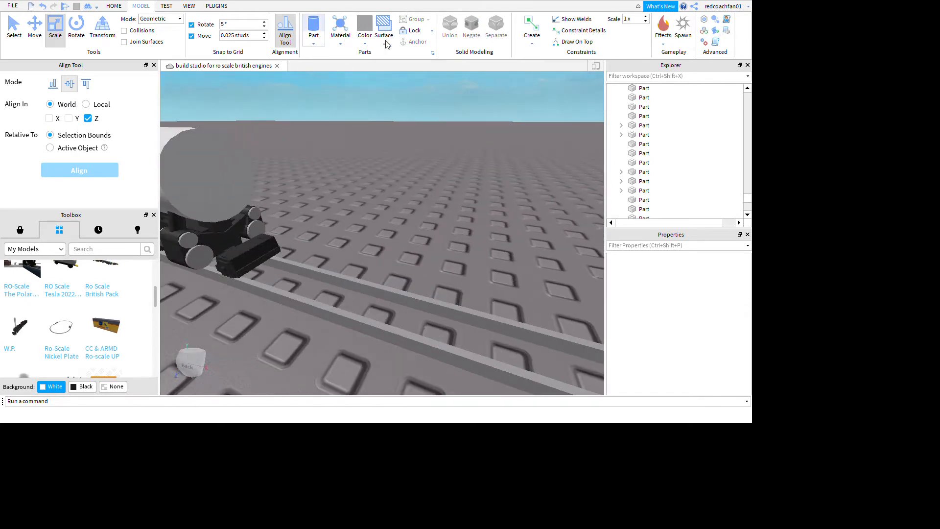
left_click(401, 69)
right_click_drag(494, 240, 495, 242)
left_click_drag(495, 241, 469, 324)
right_click_drag(468, 325, 468, 324)
left_click_drag(468, 325, 400, 272)
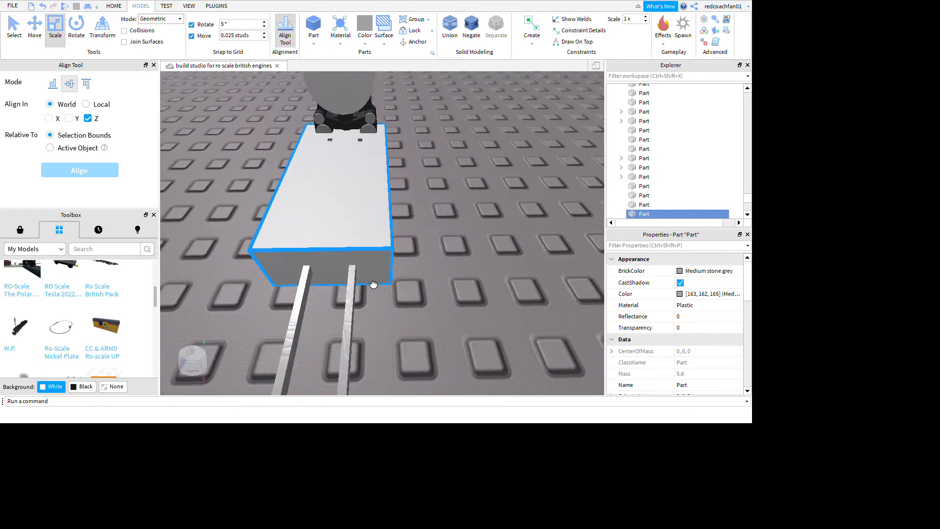
left_click(302, 264, "ctrl")
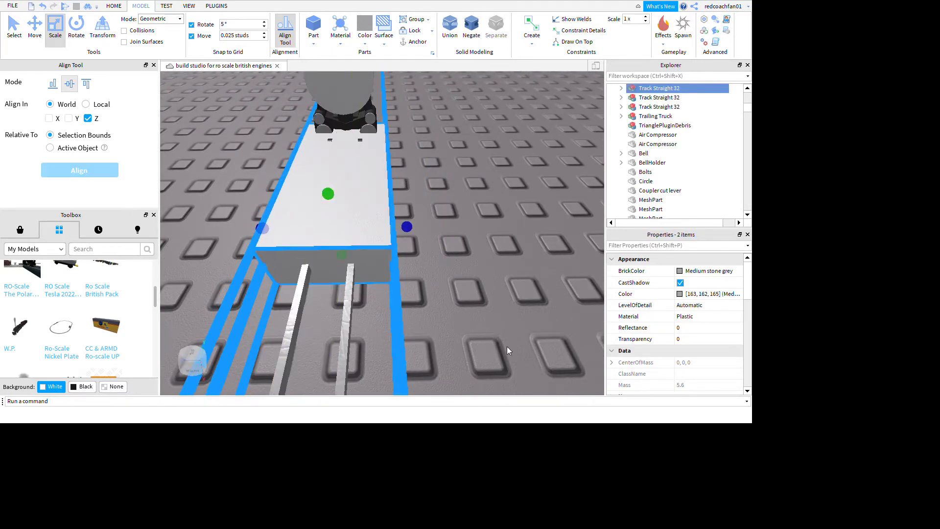
left_click(45, 7)
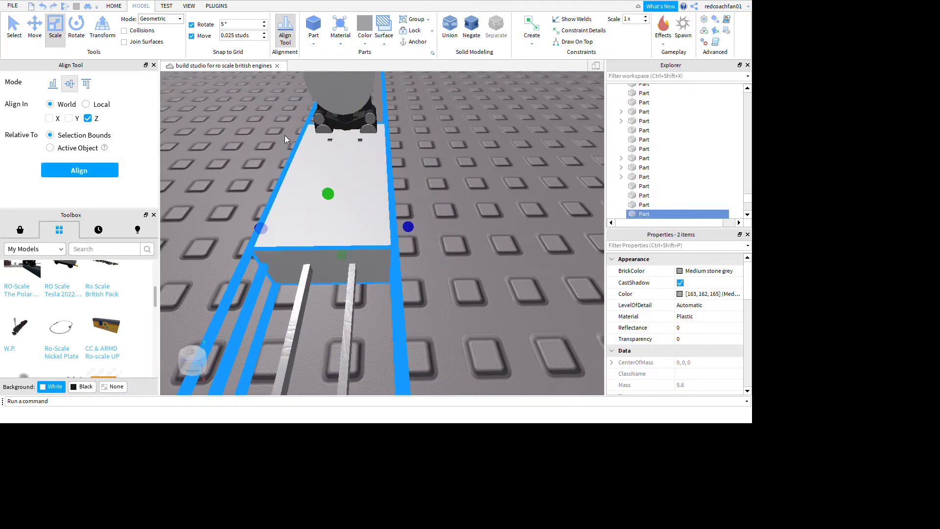
scroll(549, 331, "down", 3)
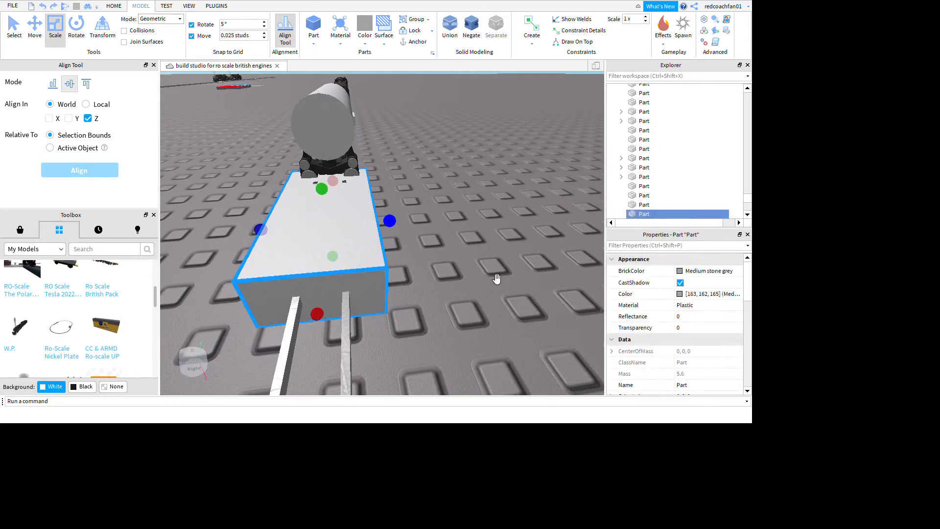
Scale the block along the track into a short, tall block directly behind the boiler cylinder.
right_click_drag(510, 309, 513, 308)
right_click_drag(446, 330, 445, 331)
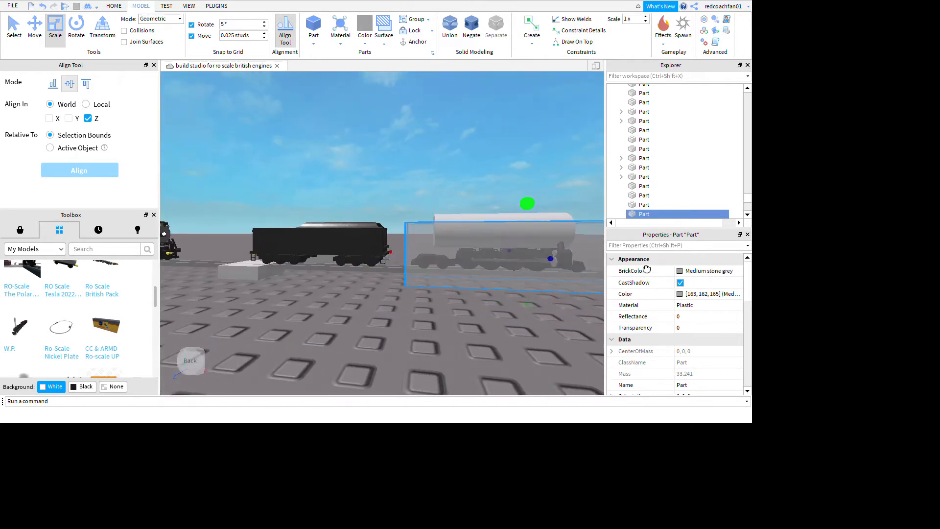
key("f")
key("w")
left_click_drag(603, 331, 584, 316)
key("a")
key("d")
left_click_drag(472, 321, 483, 329)
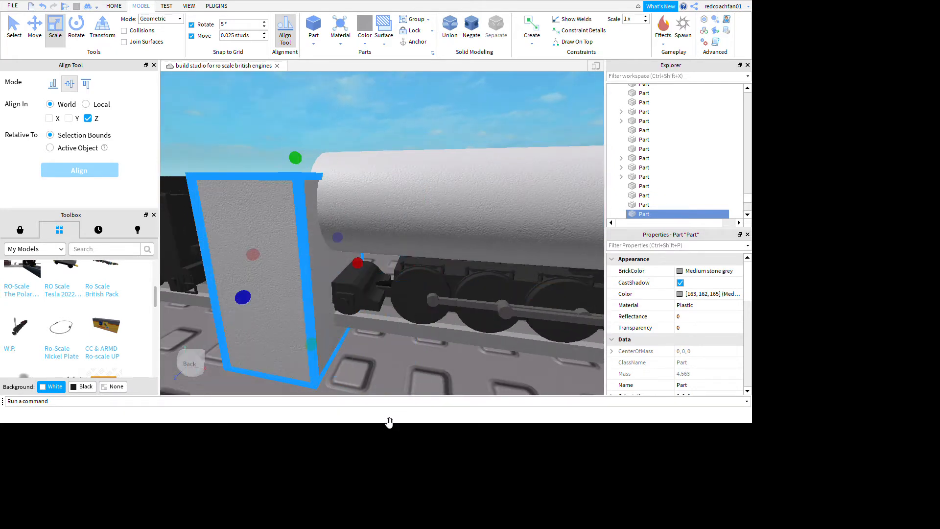
Raise the block's underside above the trailing truck, making it 0.725 high, and trim its length to 1.175.
left_click_drag(311, 344, 353, 314)
scroll(318, 176, "down", 5)
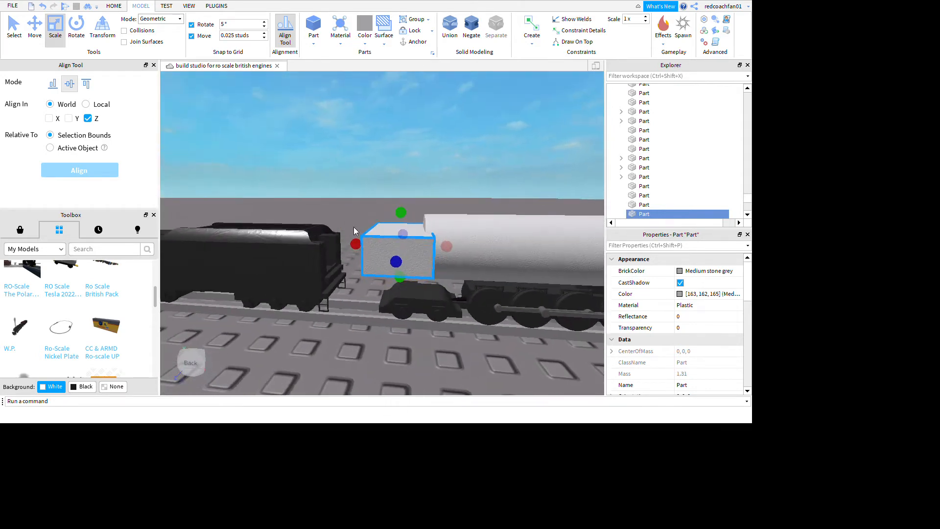
left_click_drag(563, 324, 563, 333)
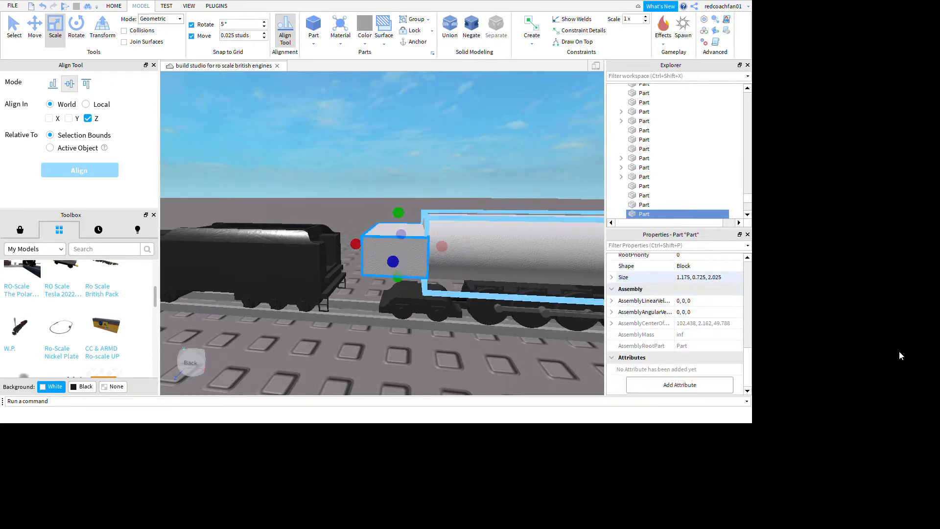
Set the width of the block behind the boiler to 1.8.
left_click(698, 278)
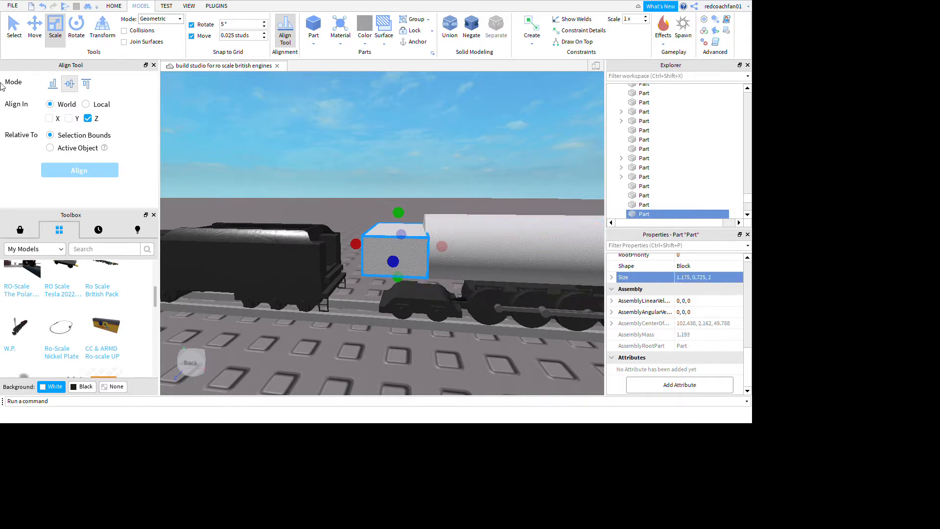
left_click(490, 148)
right_click_drag(490, 148, 490, 148)
left_click(416, 227)
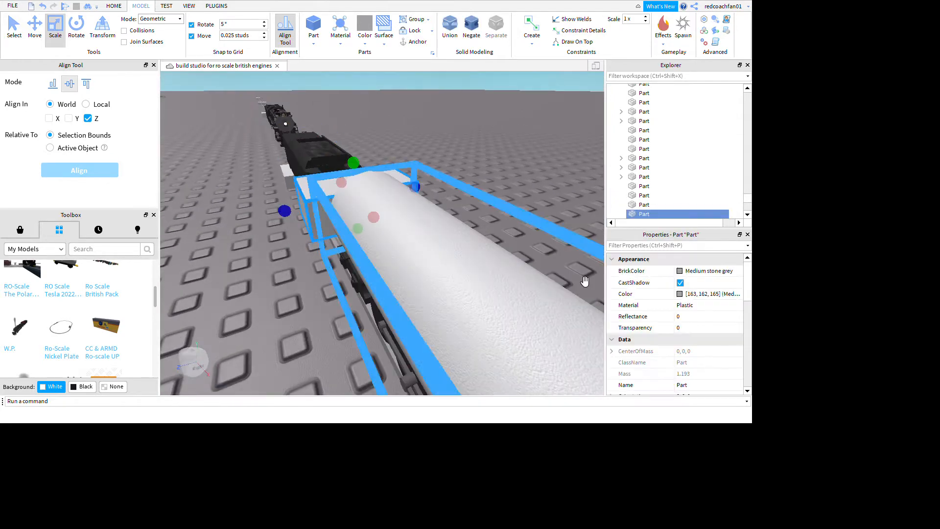
scroll(892, 399, "down", 4)
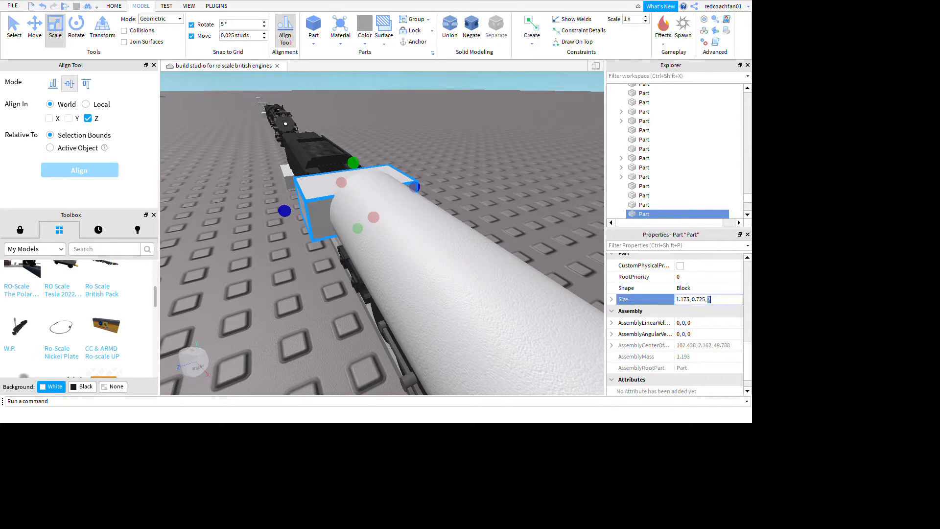
type("8")
key("Return")
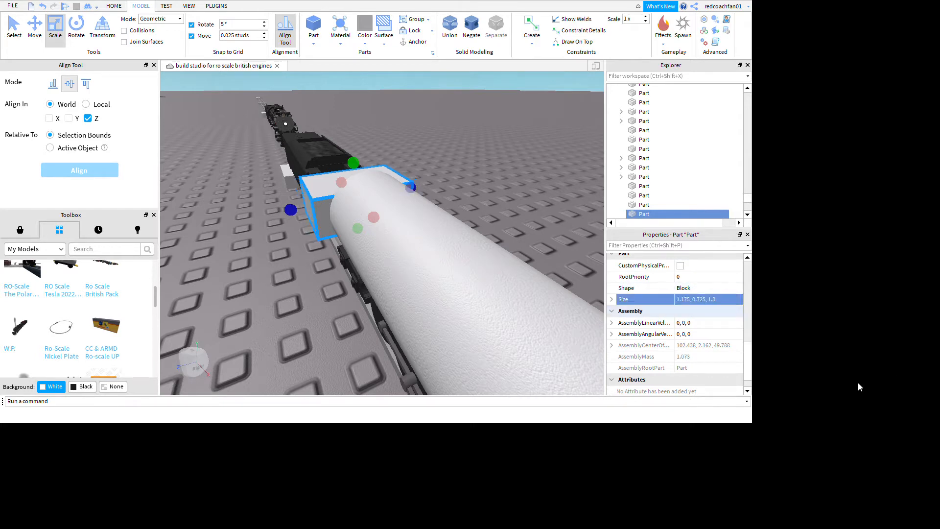
Add a short cylinder section behind the boiler, enclosing the block and continuing the boiler toward the tender.
left_click(415, 393)
right_click_drag(415, 395, 411, 413)
key("w")
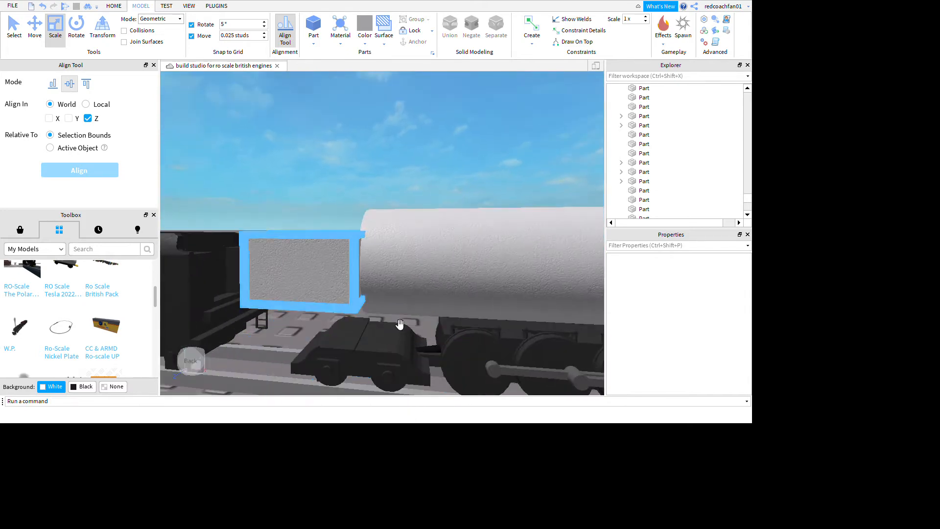
left_click(539, 281)
key("s")
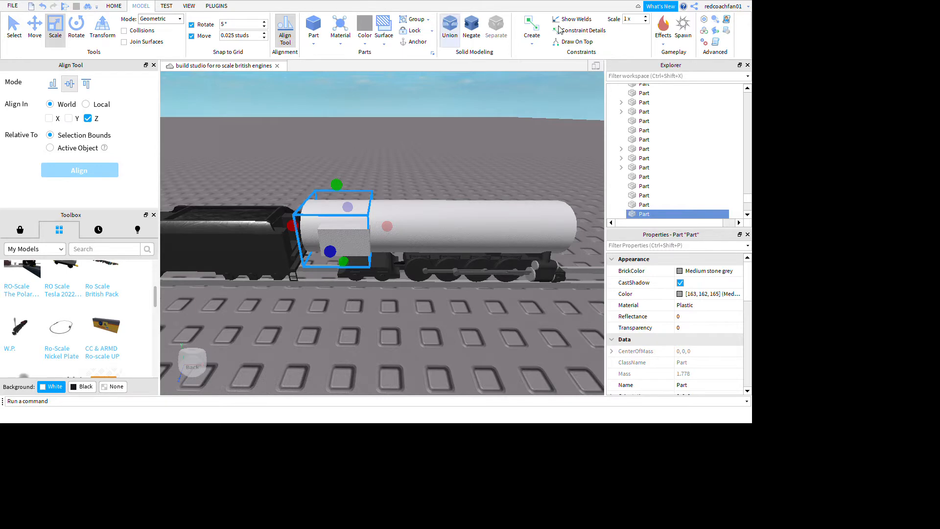
Stretch a copy of the firebox block sideways and lengthwise beyond the short cylinder section behind the boiler.
key("w")
right_click_drag(551, 128, 559, 450)
key("w")
scroll(463, 352, "up", 5)
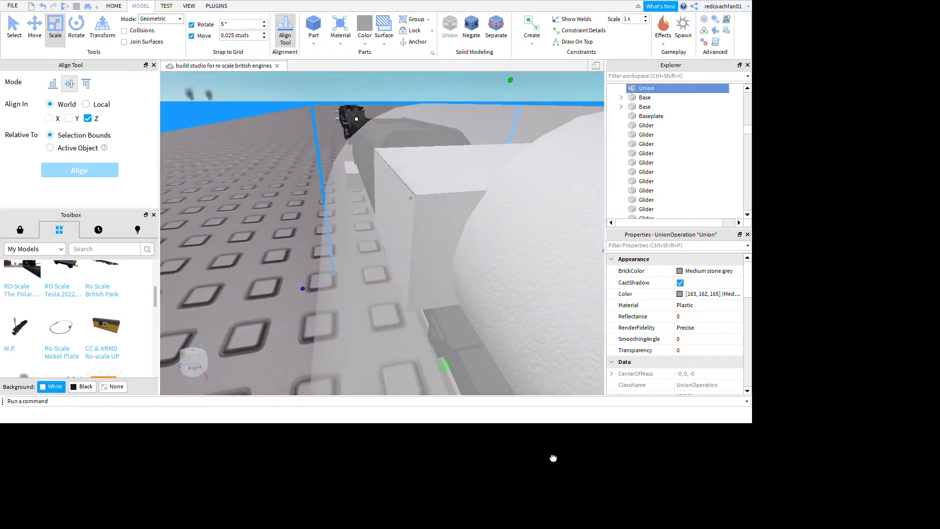
right_click_drag(366, 294, 561, 241)
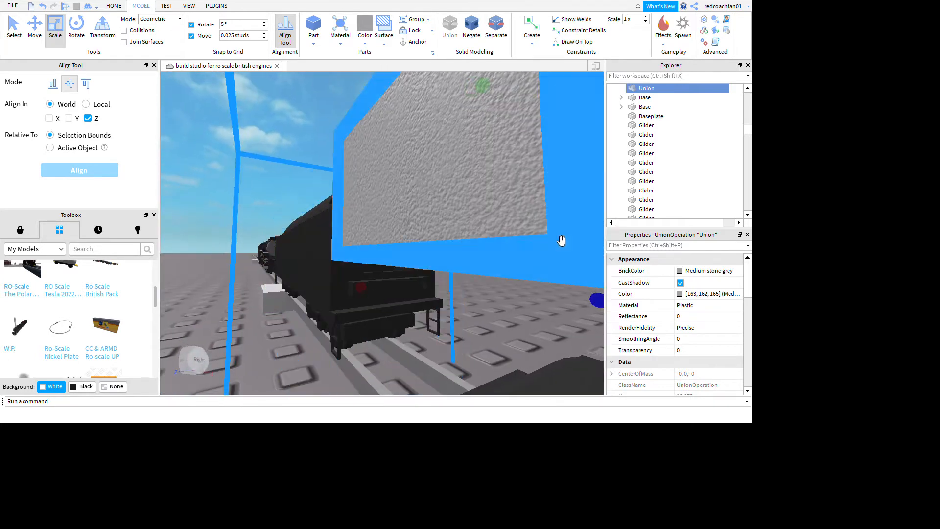
left_click(561, 241)
key("f")
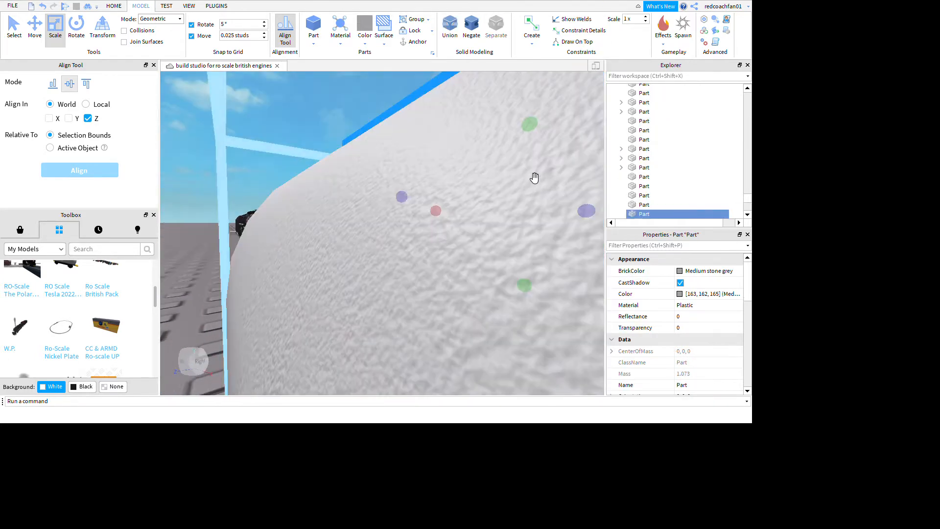
scroll(519, 385, "down", 5)
left_click_drag(539, 367, 420, 416)
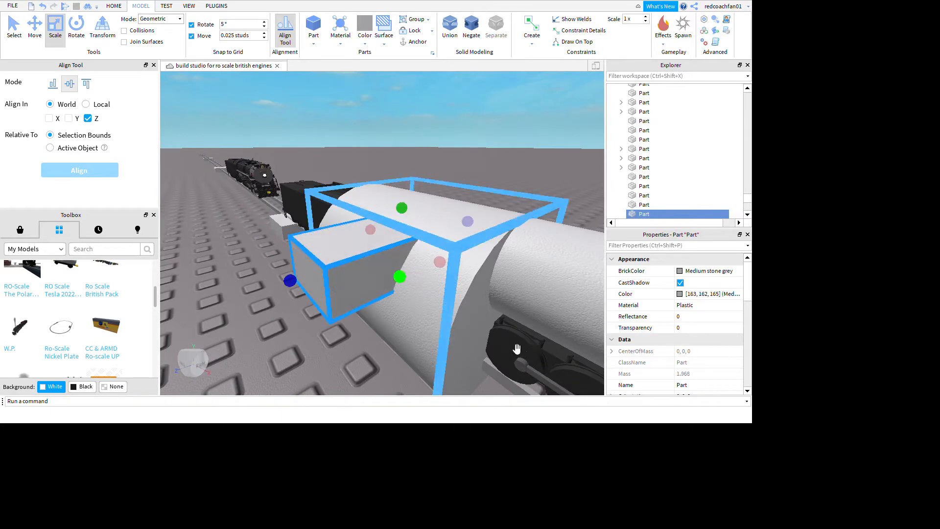
left_click_drag(550, 328, 674, 470)
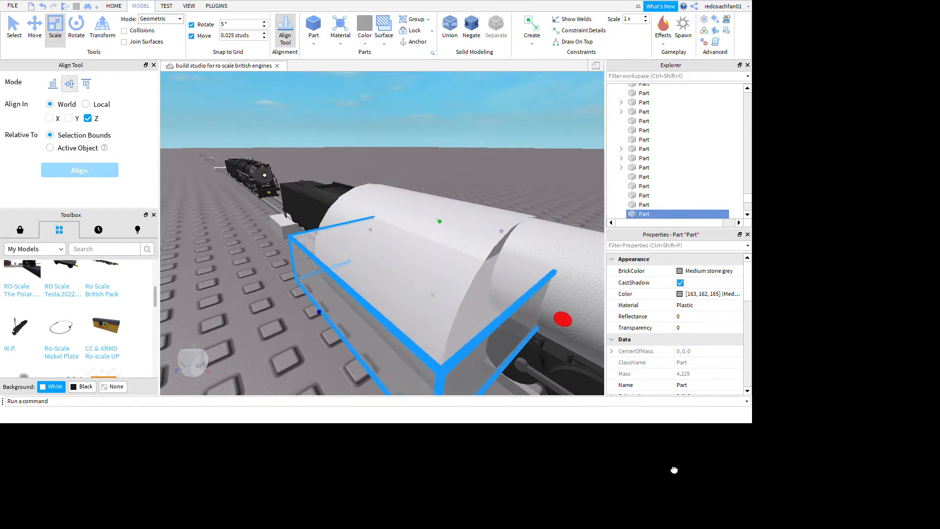
Enlarge the copied block into a large cutting block covering all but the top of the short cylinder section.
key("f")
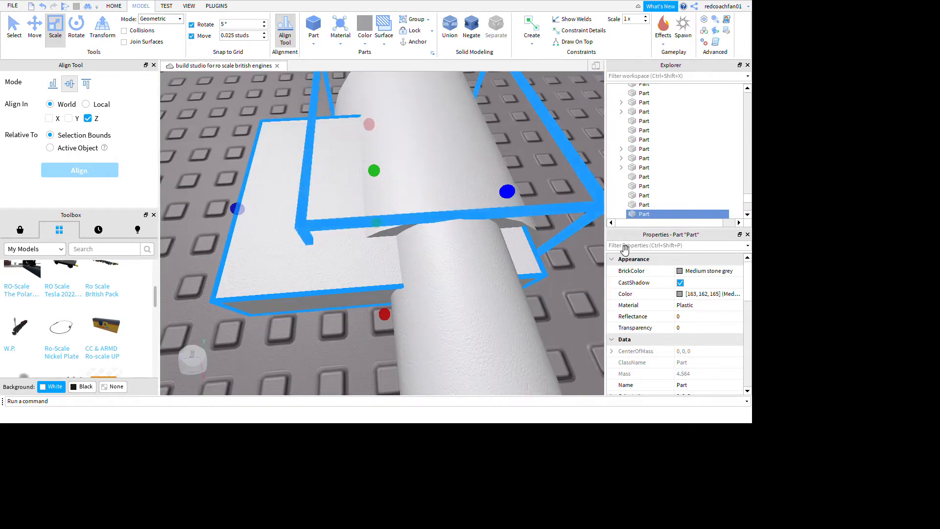
right_click_drag(402, 227, 453, 243)
left_click_drag(489, 254, 379, 275)
left_click_drag(505, 305, 487, 361)
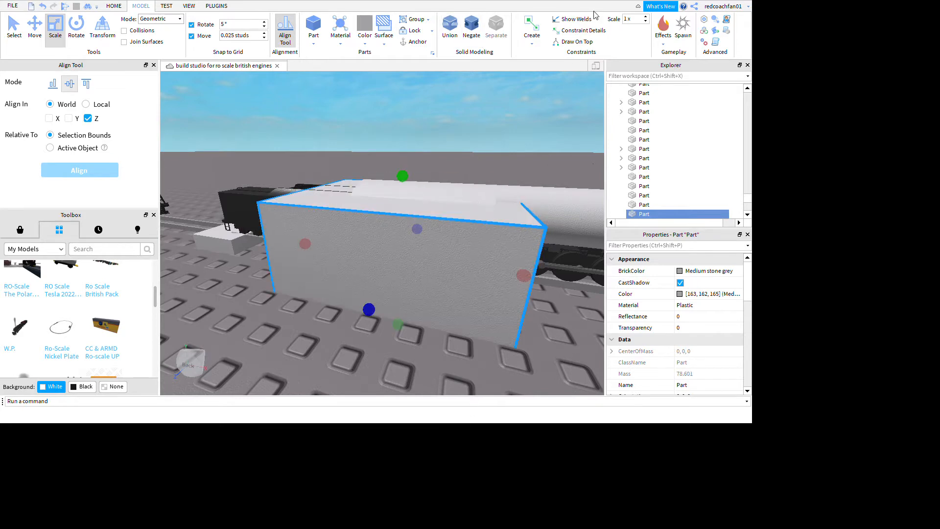
Negate the large block and union it with the short cylinder section, leaving only the section's curved top.
key("ctrl+shift+n")
left_click(564, 242, "ctrl")
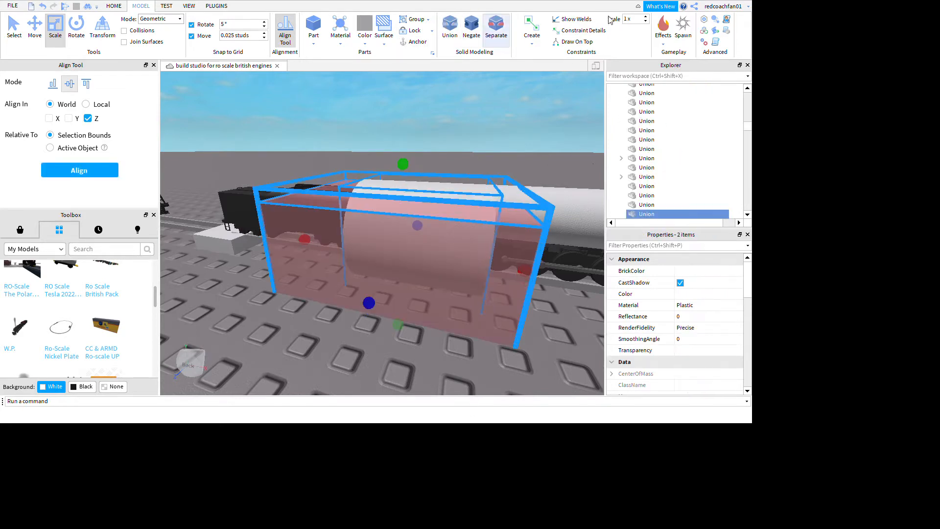
key("ctrl+shift+g")
Move the curved top section back over the firebox and tender, with its front edge meeting the boiler's rear.
scroll(602, 178, "up", 3)
right_click_drag(601, 178, 575, 185)
key("f")
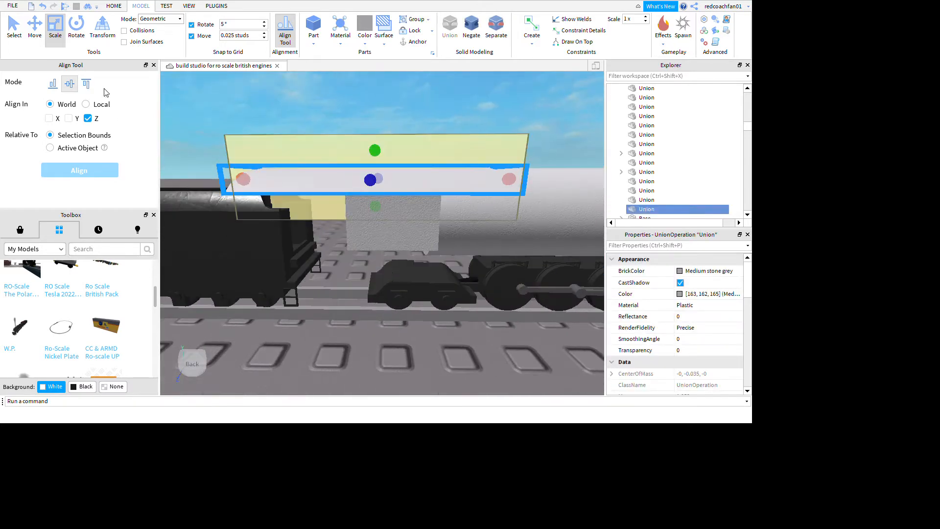
left_click_drag(671, 228, 596, 246)
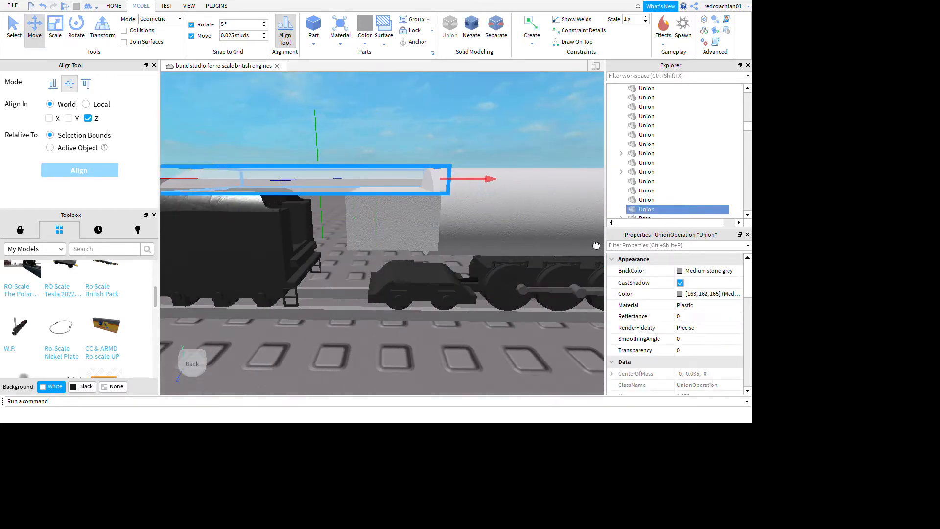
left_click(590, 138)
Scale the boiler cylinder's diameter down slightly against the curved top section.
right_click_drag(590, 139, 590, 140)
left_click(611, 185)
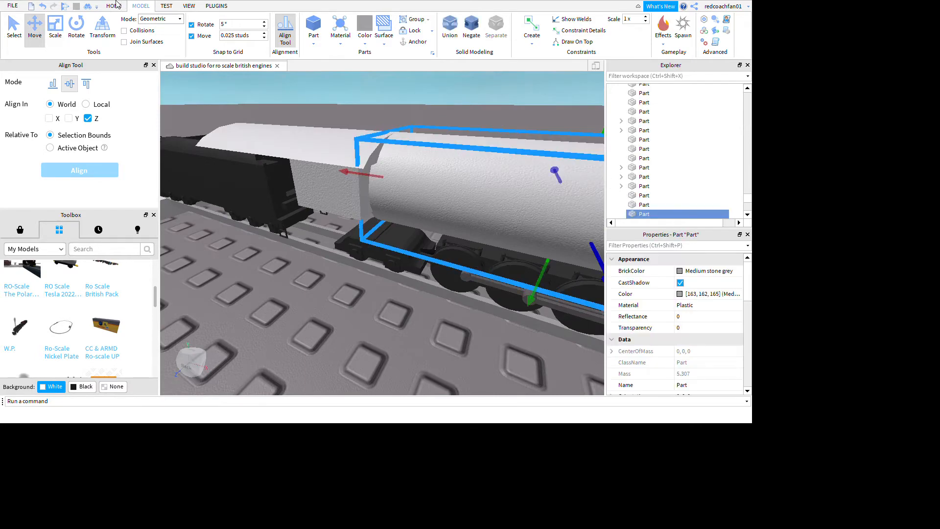
left_click(56, 29)
right_click_drag(510, 203, 509, 200)
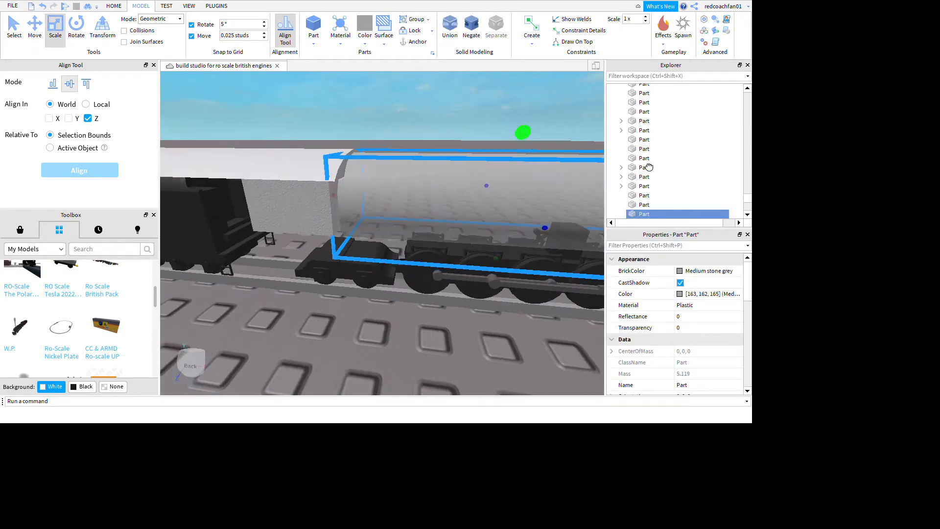
left_click(581, 155)
Make a thin running board along the boiler's sides, from the firebox to near the front of the boiler.
right_click_drag(566, 146, 563, 163)
scroll(565, 146, "down", 5)
scroll(563, 162, "up", 5)
left_click(328, 209)
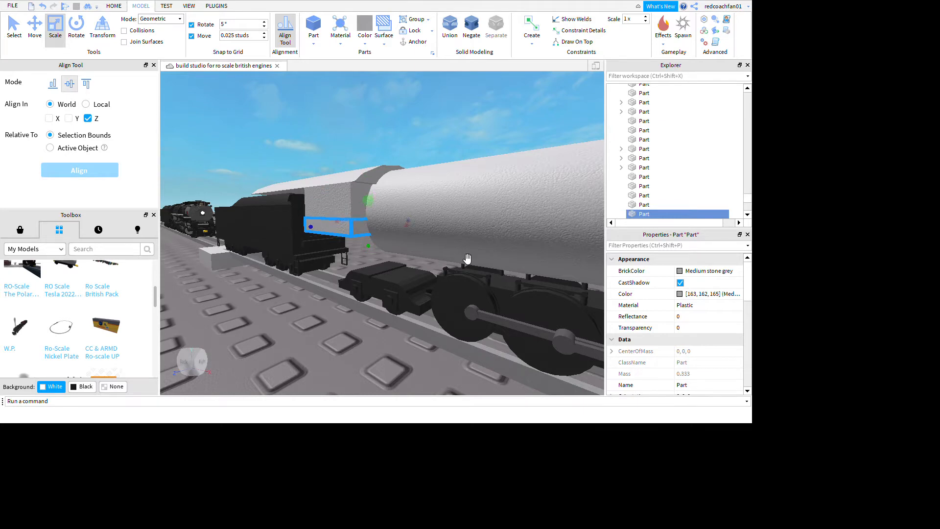
right_click_drag(468, 280, 535, 269)
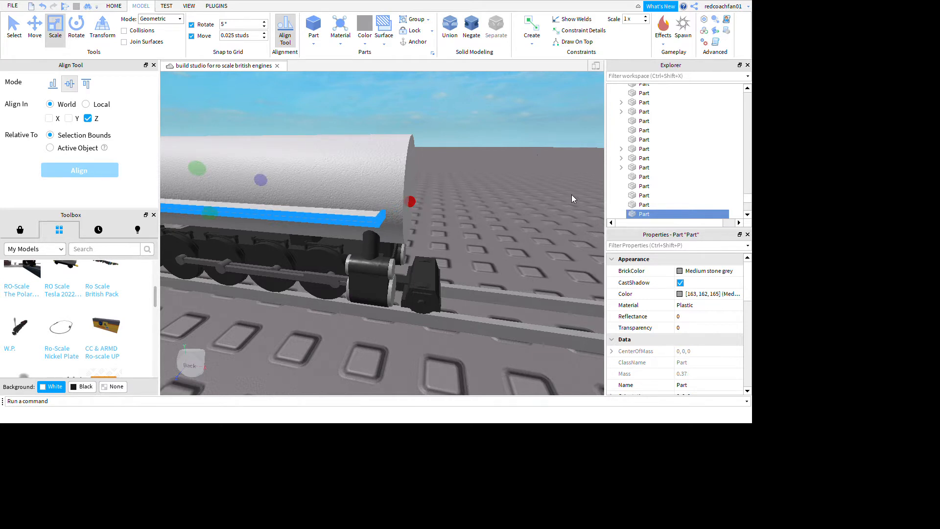
right_click_drag(505, 256, 504, 256)
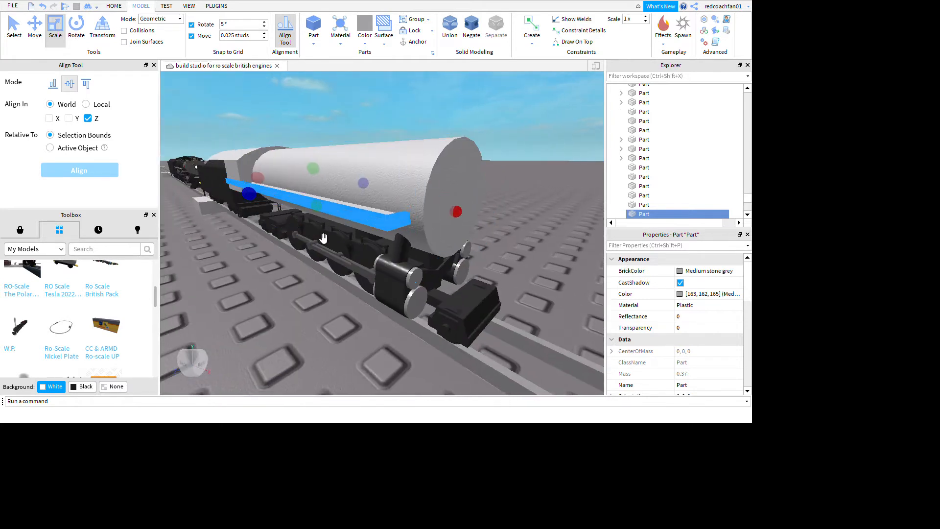
Add a short vertical drop at the running board's front end and a thin horizontal piece forward from its base.
right_click_drag(324, 237, 522, 346)
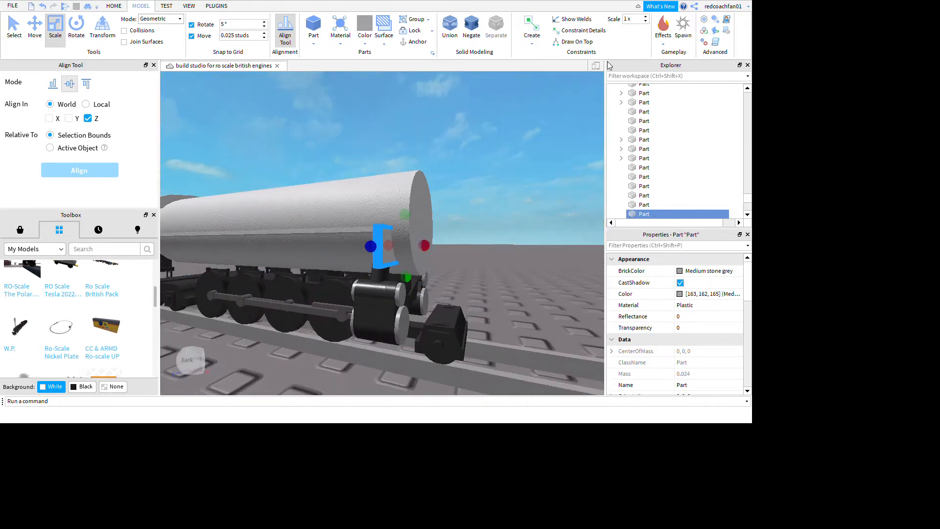
right_click_drag(488, 225, 522, 272)
left_click_drag(519, 296, 557, 346)
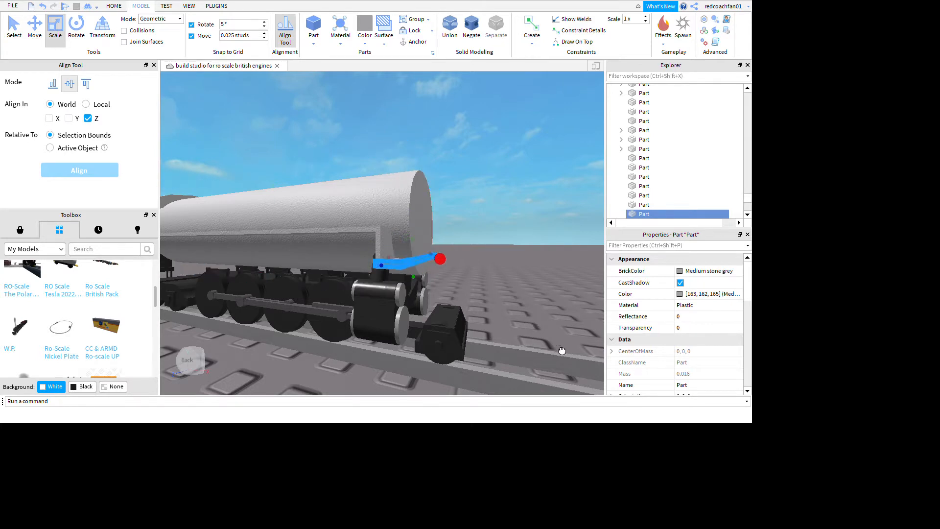
left_click(680, 273)
Stretch a copy of the firebox block downward to the boiler's underside level and forward along the boiler.
right_click_drag(681, 273, 669, 250)
key("s")
key("a")
key("w")
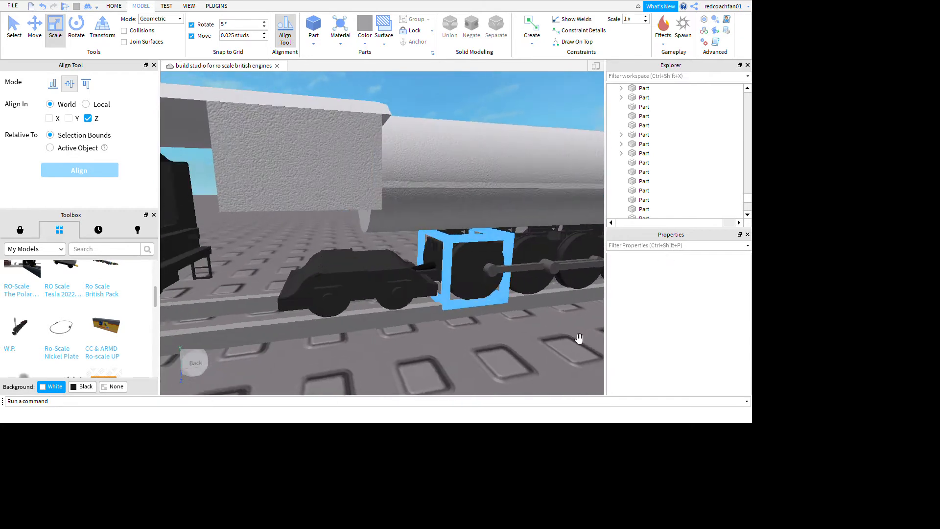
right_click_drag(579, 339, 573, 333)
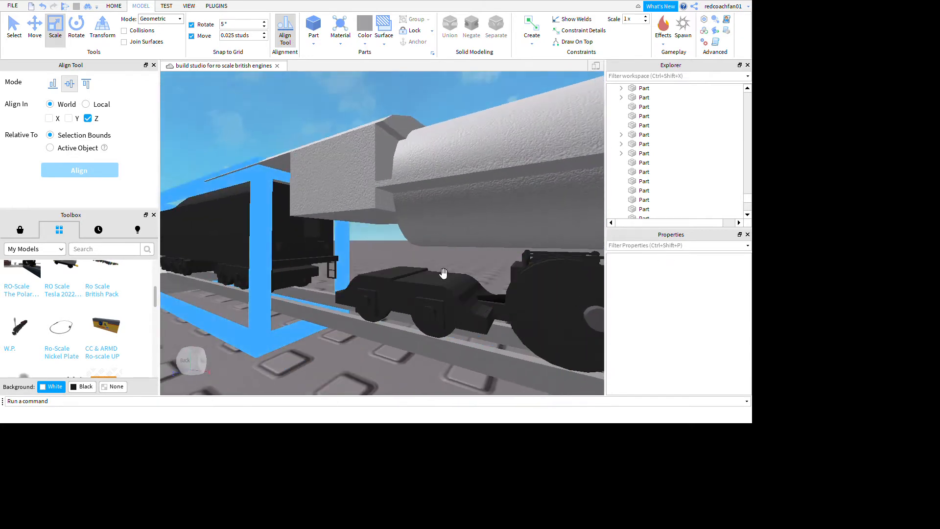
left_click(450, 244)
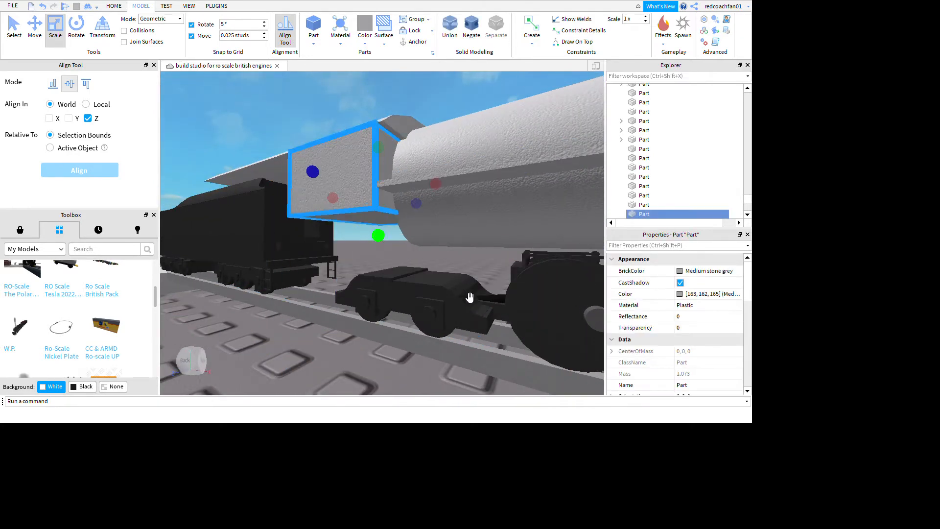
right_click_drag(488, 332, 446, 322)
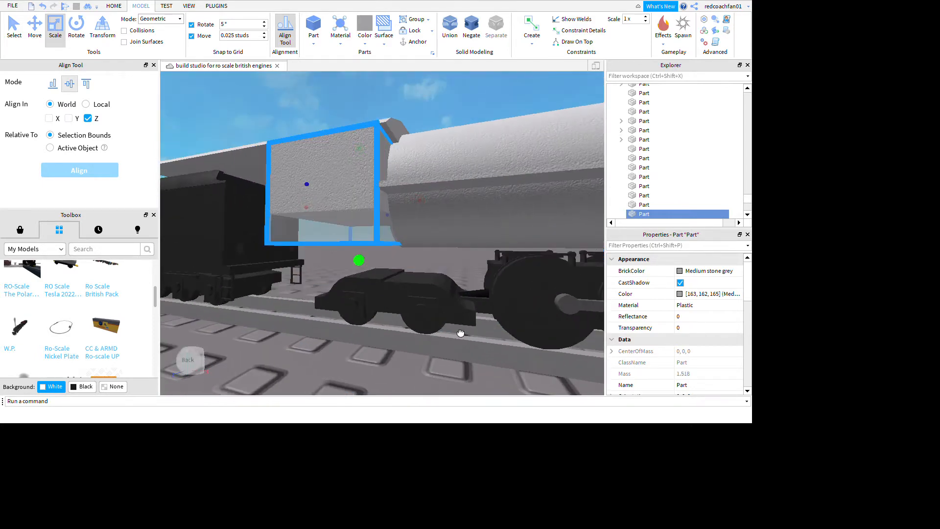
left_click_drag(420, 202, 493, 199)
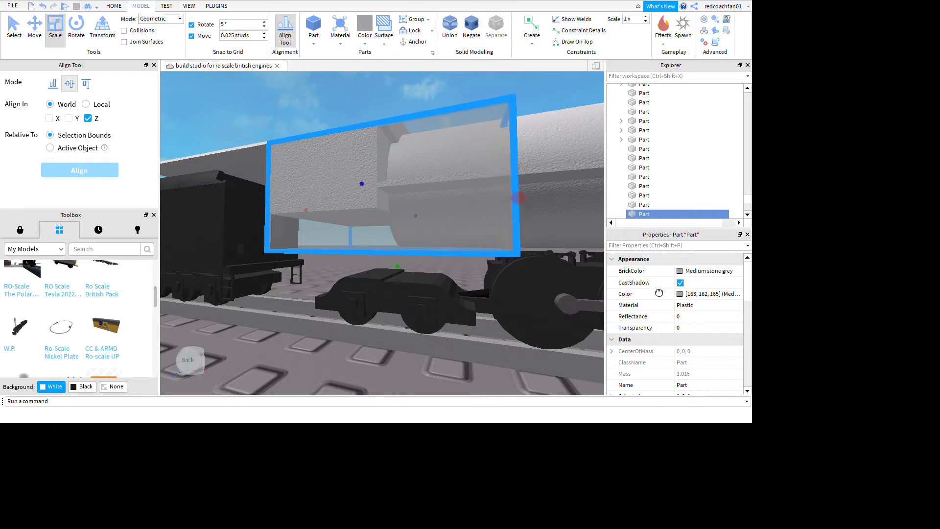
Trim the copied block to 1.075 long and 0.575 high, below the running board at the boiler's rear end.
left_click_drag(304, 208, 357, 208)
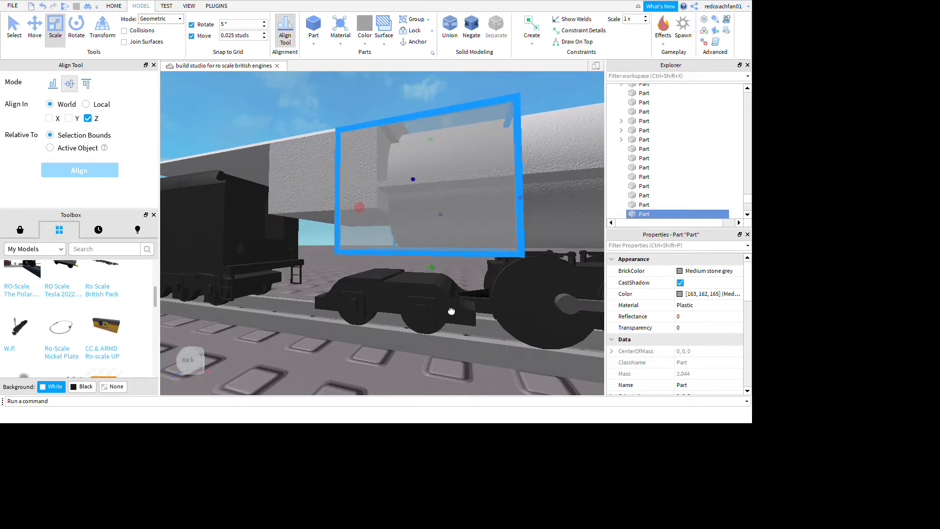
right_click_drag(447, 310, 451, 311)
left_click_drag(550, 185, 495, 193)
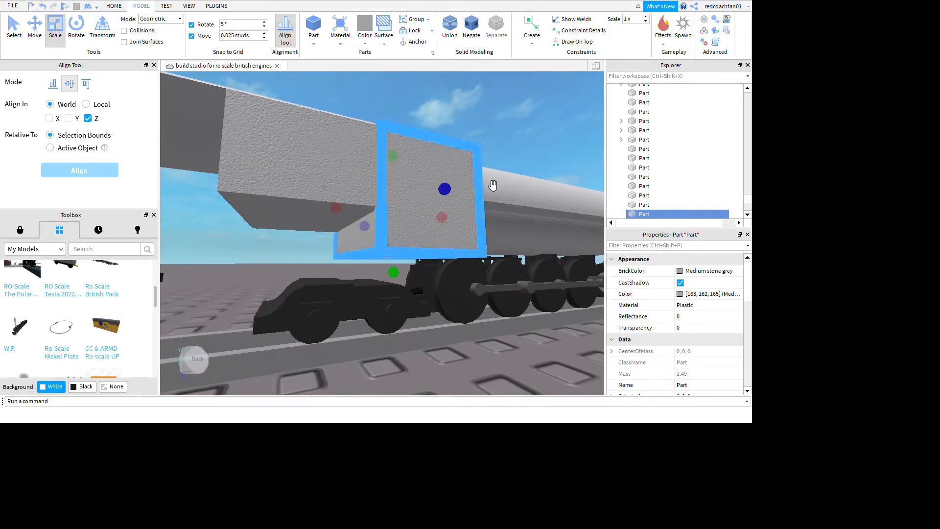
right_click_drag(495, 193, 524, 172)
left_click_drag(522, 175, 508, 218)
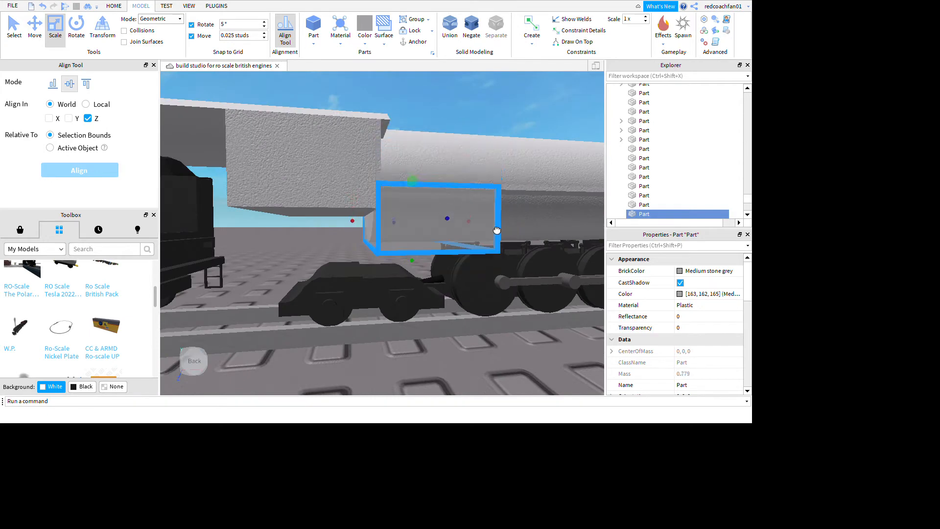
Narrow the lower block at the boiler's rear end, trying a width of 1.6 and settling on 1.3.
right_click_drag(497, 230, 544, 225)
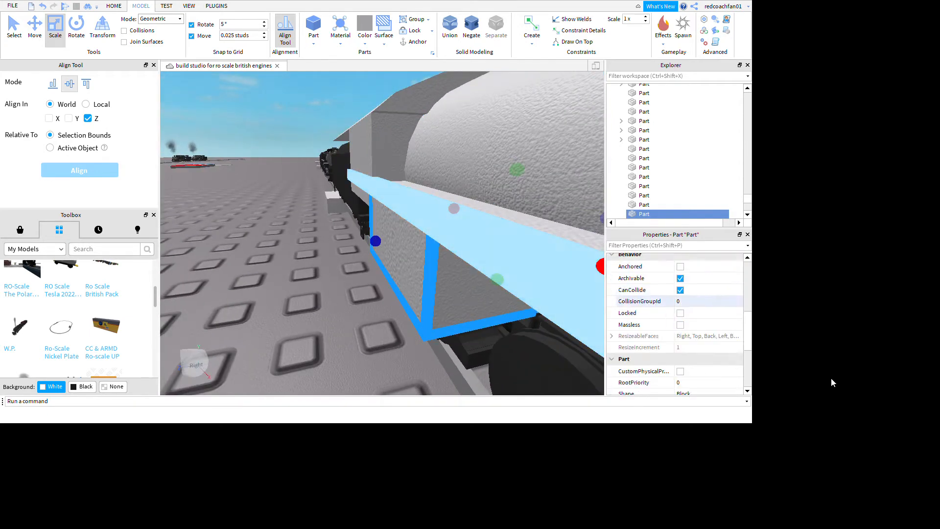
scroll(665, 306, "down", 5)
left_click(710, 277)
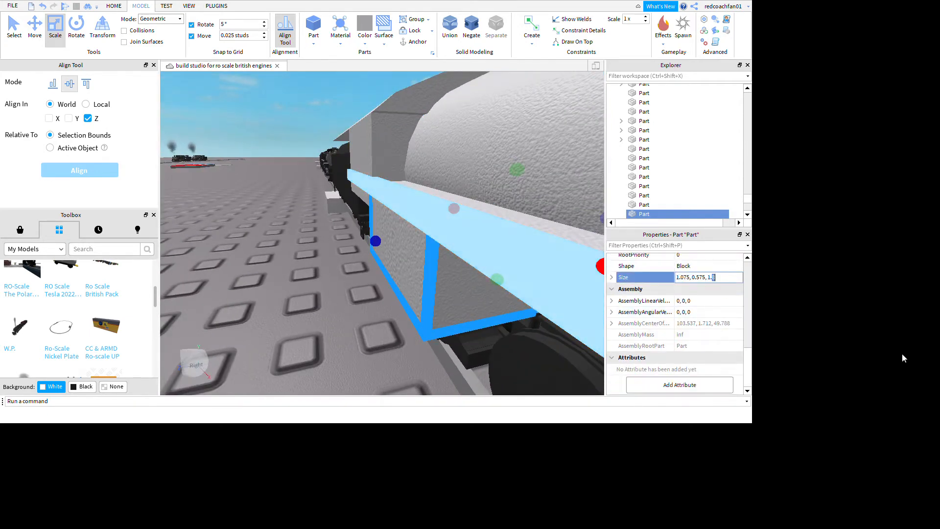
key("Return")
right_click_drag(445, 378, 939, 344)
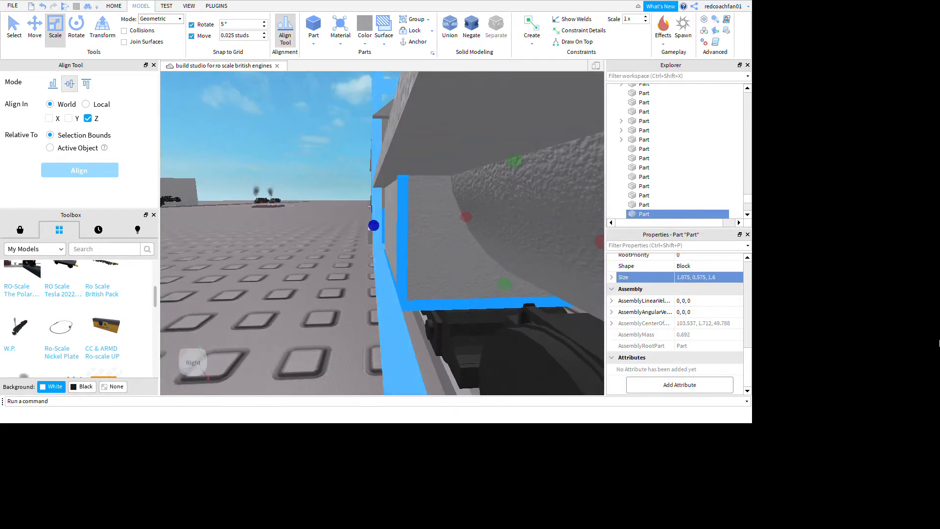
double_click(713, 277)
left_click(666, 373)
double_click(714, 277)
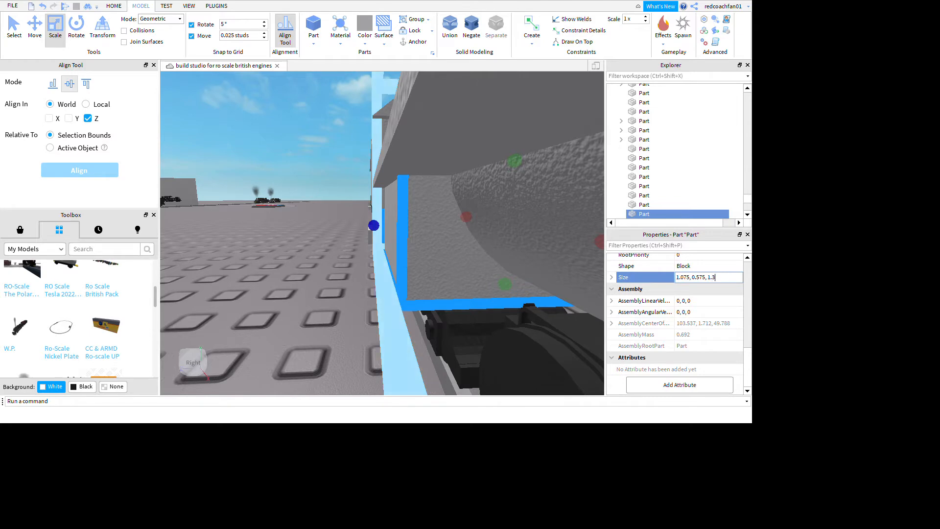
key("Return")
Extend the lower block rearward so that it overlaps beneath the firebox block.
left_click(359, 360)
right_click_drag(359, 361, 436, 342)
left_click(435, 338)
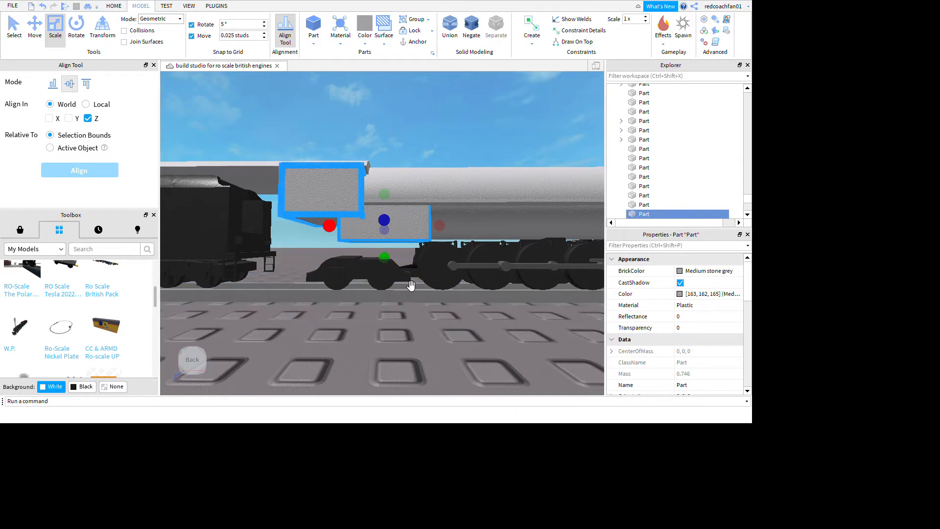
Duplicate the small horizontal piece at the boiler's front and scale and lower it into a wide, thin deck above the leading truck.
left_click(540, 437)
key("d")
right_click_drag(540, 436, 540, 437)
scroll(544, 442, "down", 3)
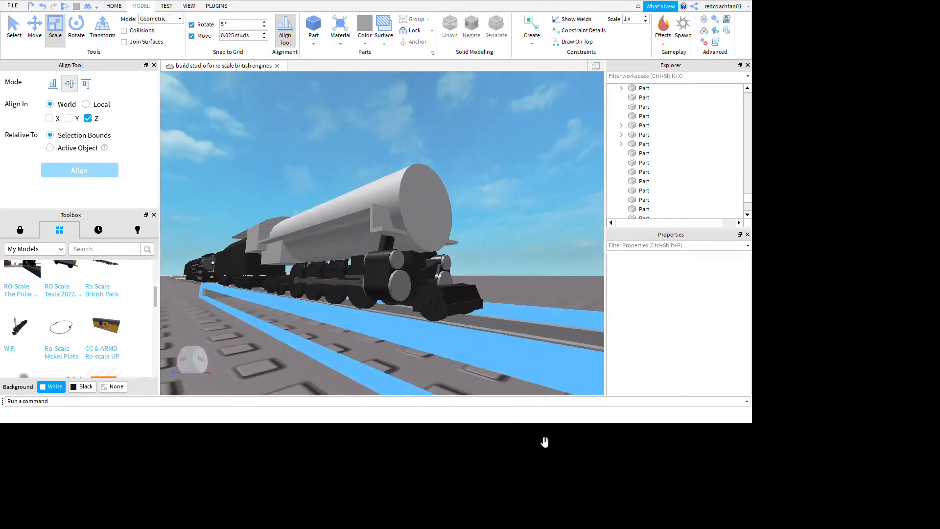
scroll(542, 434, "up", 4)
left_click(422, 267)
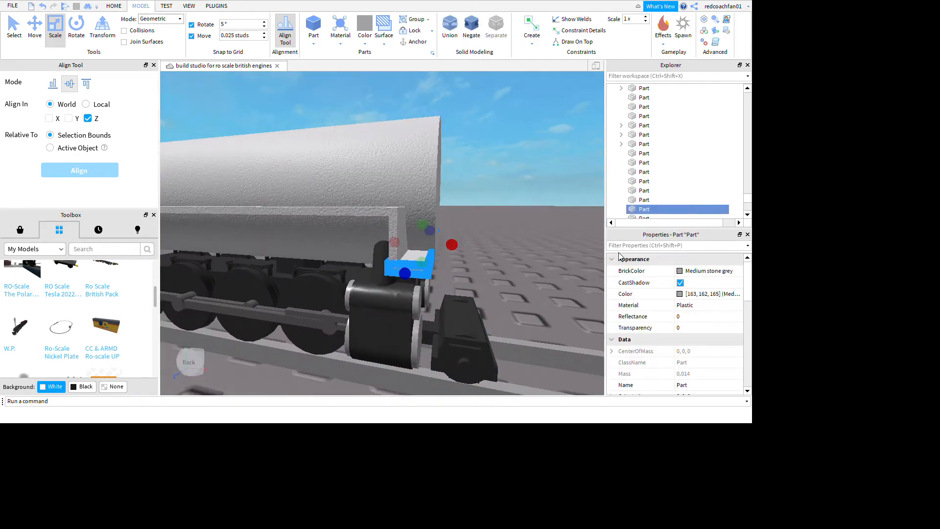
key("ctrl+d")
right_click_drag(627, 157, 628, 158)
scroll(589, 183, "down", 3)
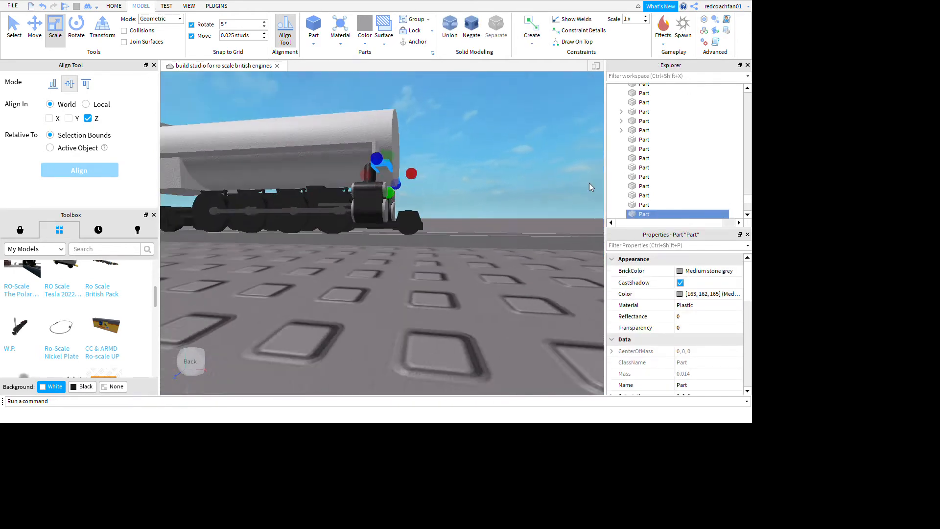
scroll(589, 183, "up", 2)
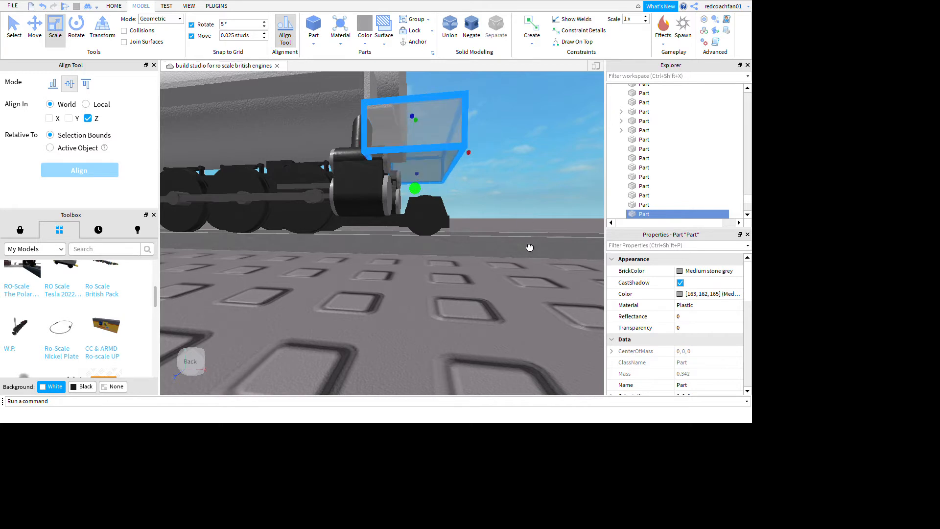
left_click_drag(529, 153, 539, 225)
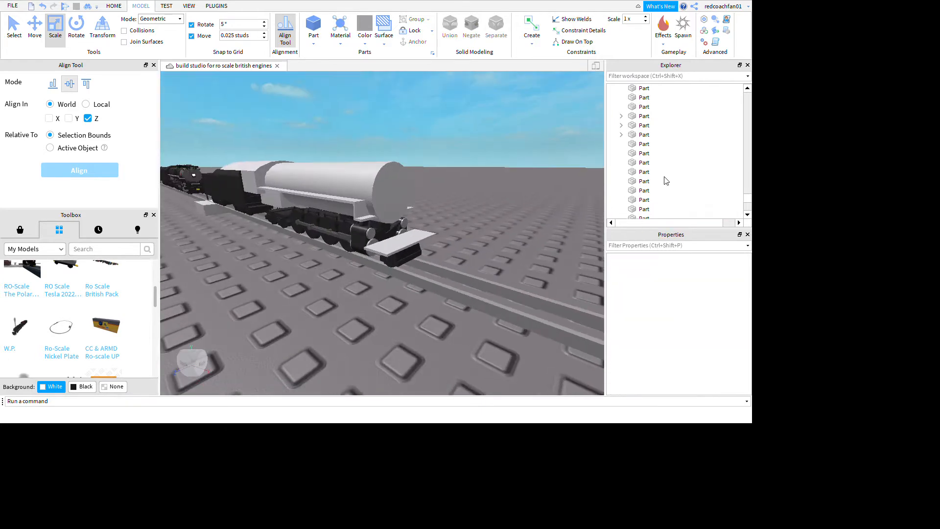
Duplicate the front deck and tilt the copy steeply downward toward the engine's front.
key("w")
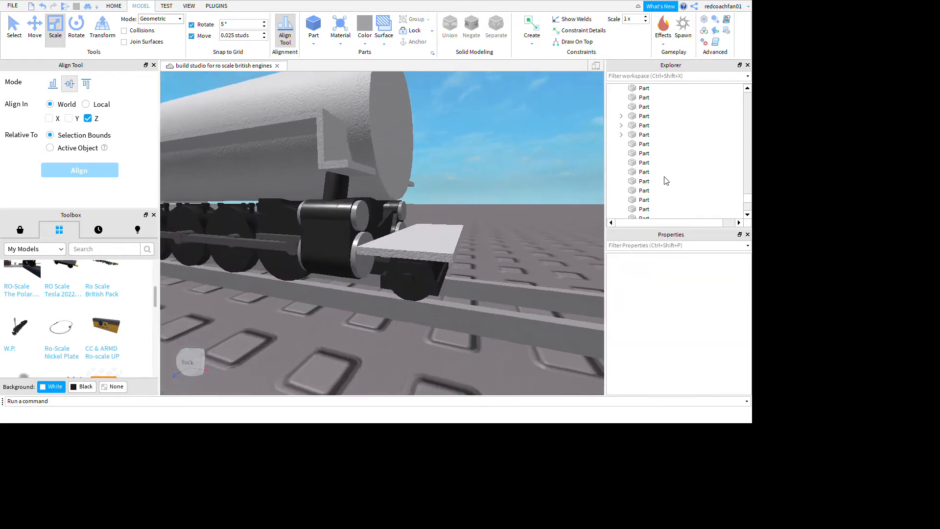
key("s")
key("a")
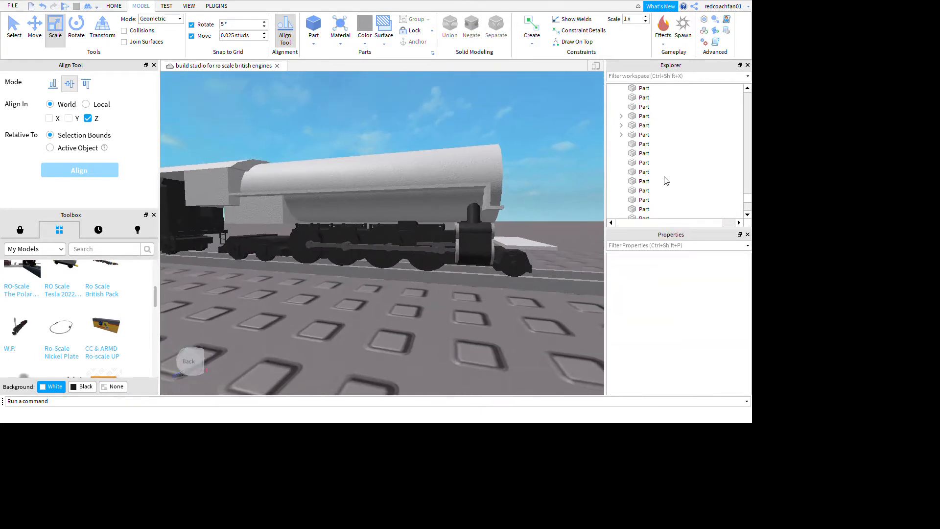
key("d")
right_click_drag(664, 178, 665, 178)
key("w")
left_click(602, 319)
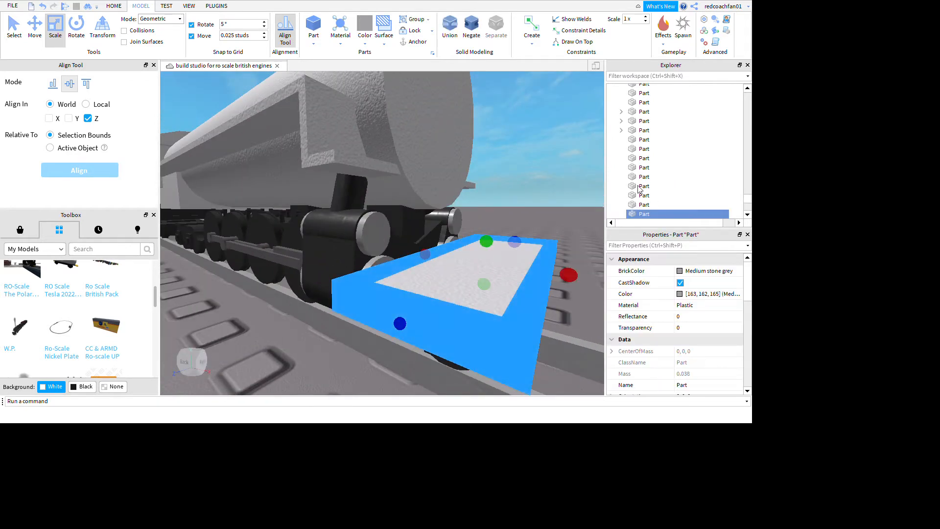
key("ctrl+4")
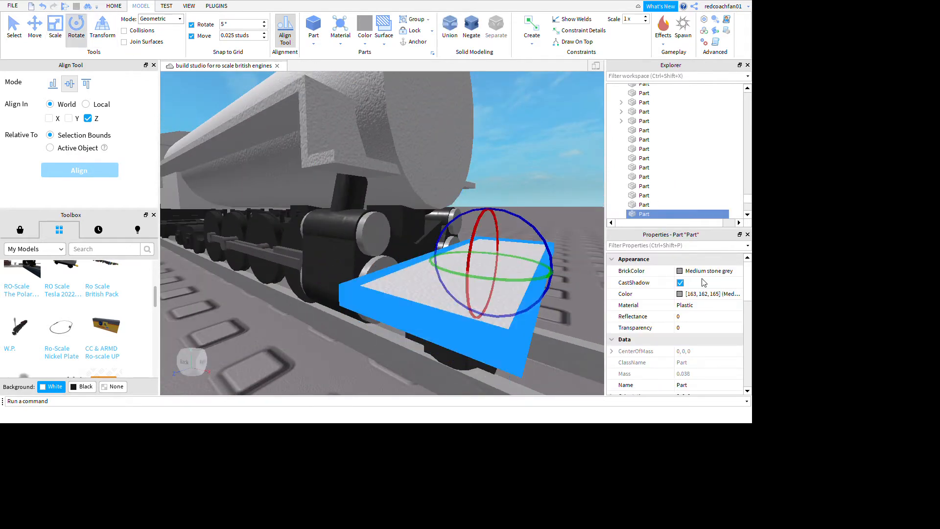
left_click_drag(676, 288, 688, 324)
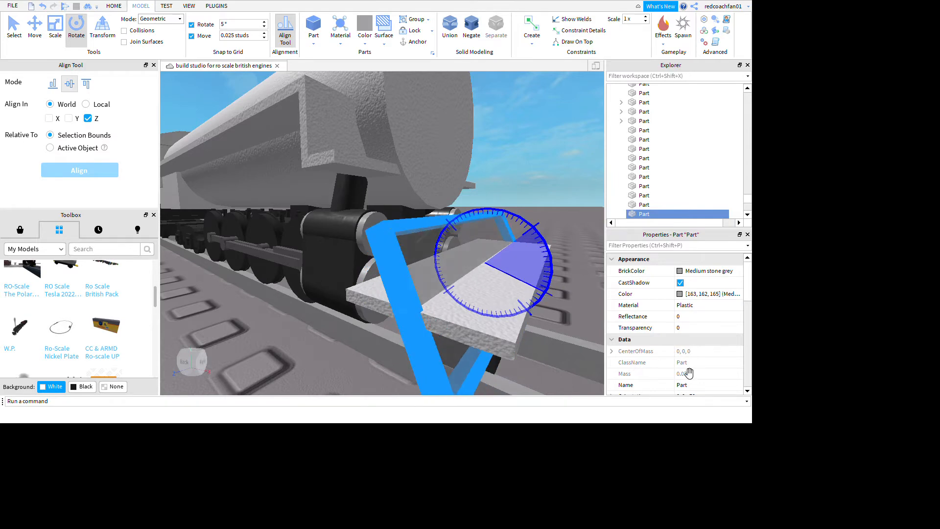
left_click_drag(689, 373, 689, 373)
Reposition and fit the tilted plate so it slopes from the running boards' front end down to the deck.
key("a")
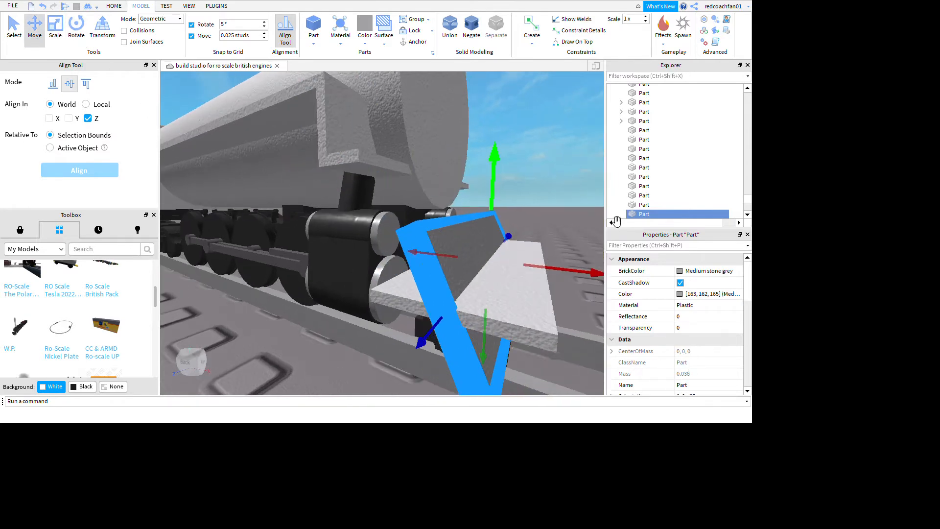
left_click_drag(617, 222, 565, 177)
right_click_drag(565, 178, 569, 210)
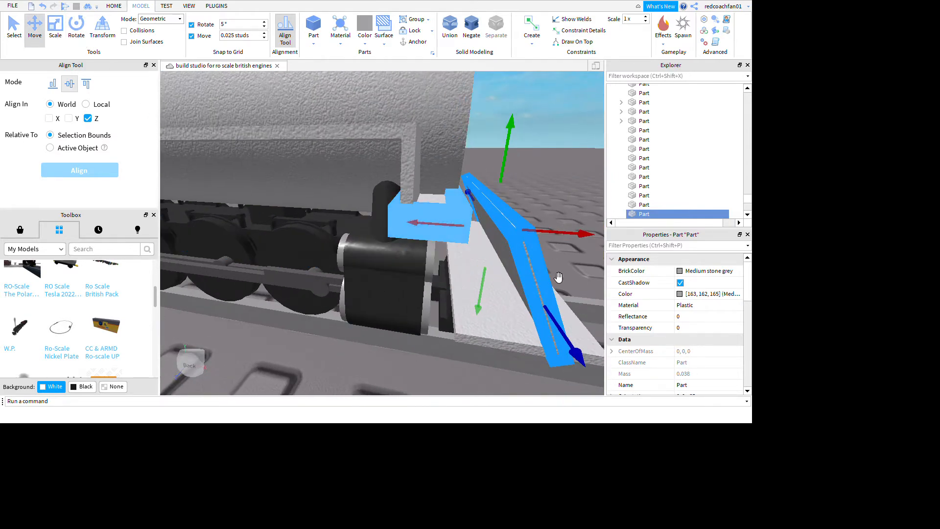
left_click_drag(558, 285, 508, 307)
left_click_drag(549, 281, 579, 204)
left_click(622, 224)
right_click_drag(622, 223, 623, 222)
left_click(506, 272)
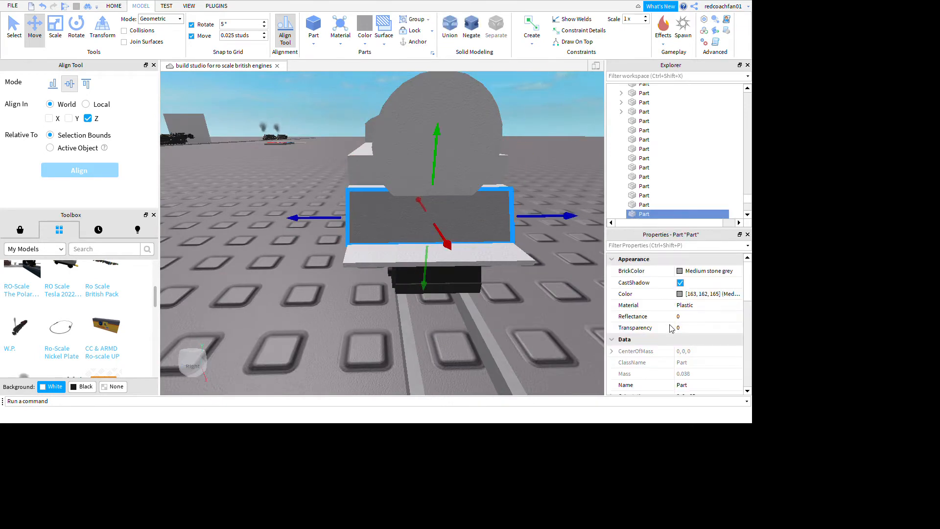
Turn a copy of the sloping plate into a 0.925 by 1.825 by 1 block passing through the plate's middle.
scroll(734, 304, "down", 3)
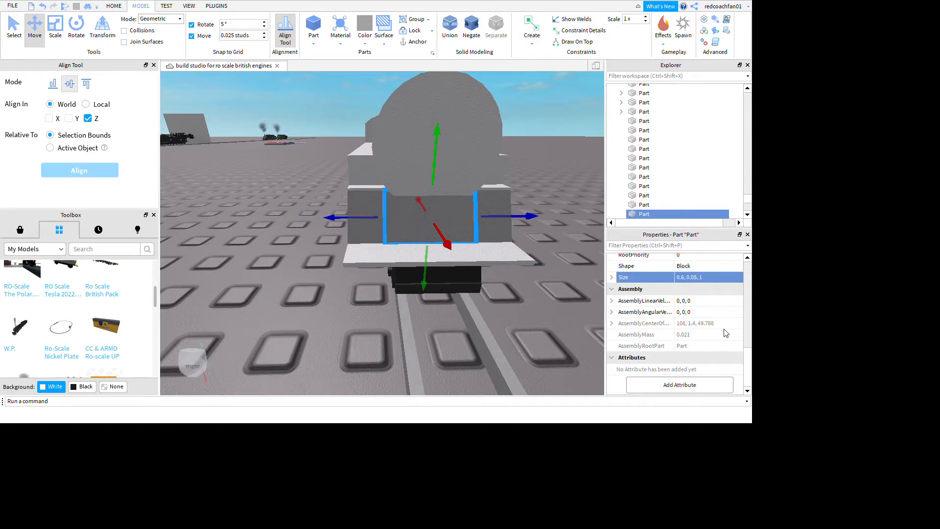
left_click(61, 28)
left_click_drag(545, 271, 509, 206)
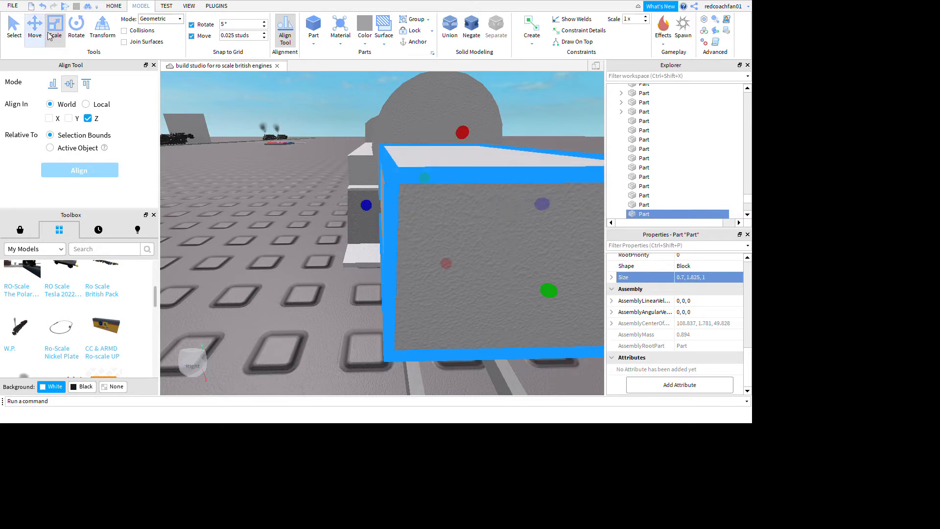
key("s")
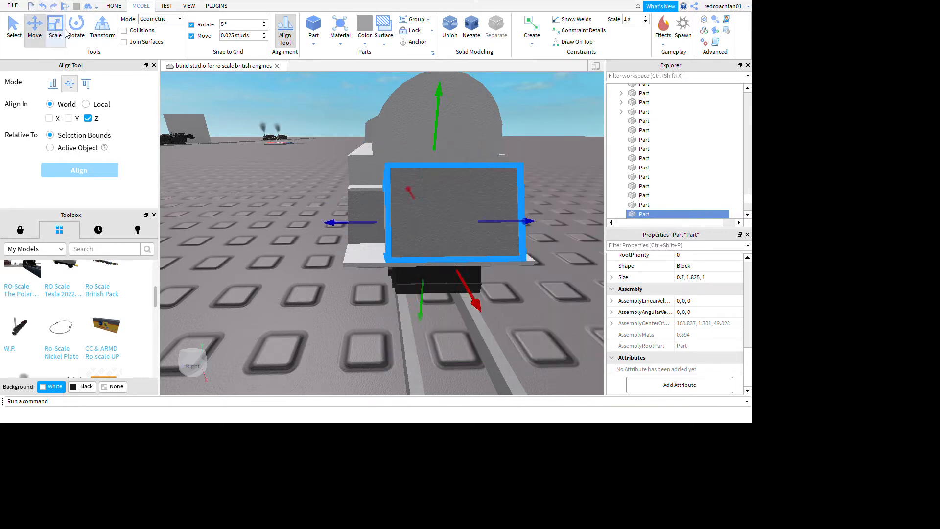
right_click_drag(531, 198, 441, 297)
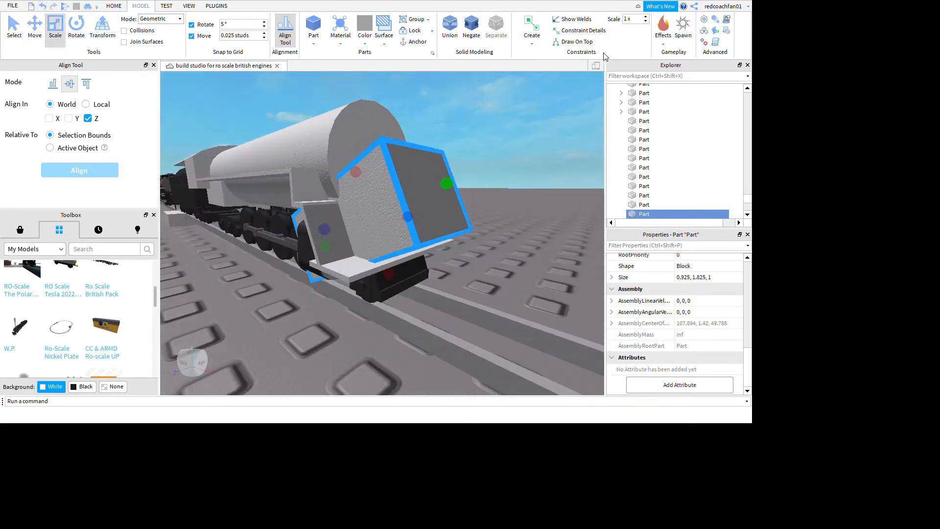
Negate the block and union it with the sloping plate to cut out the plate's middle.
key("ctrl+shift+n")
left_click(441, 297, "ctrl")
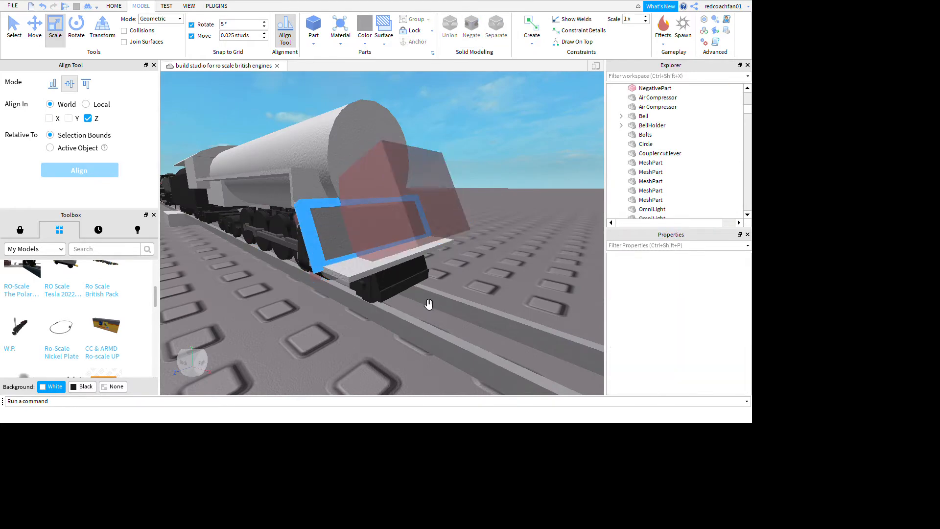
left_click(456, 284, "ctrl")
left_click(449, 27)
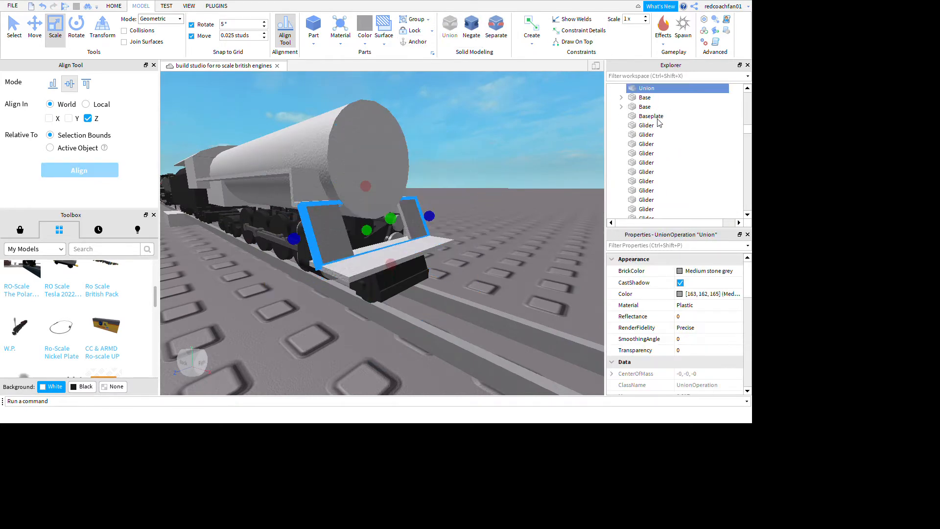
left_click(532, 146)
Insert a wedge part at the front of the engine.
key("d")
right_click_drag(532, 146, 510, 145)
key("d")
right_click_drag(687, 219, 377, 79)
key("w")
key("a")
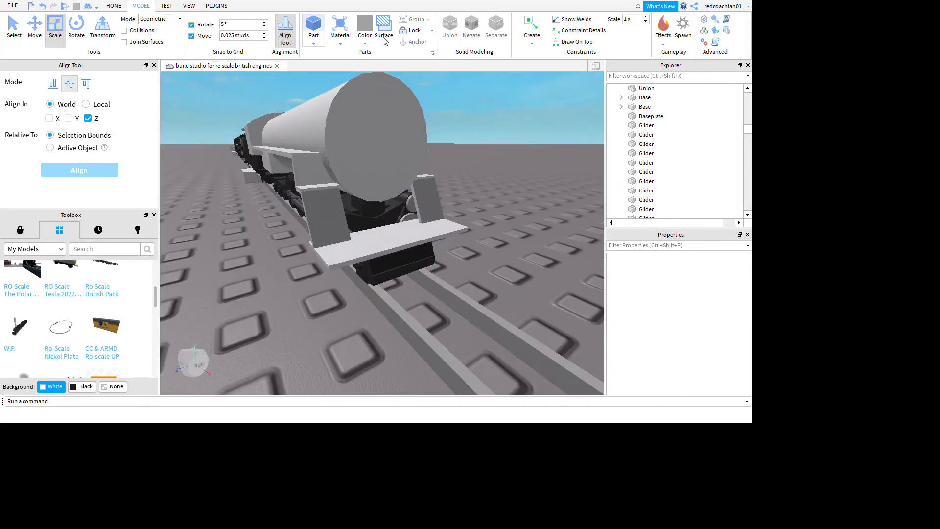
left_click(421, 93)
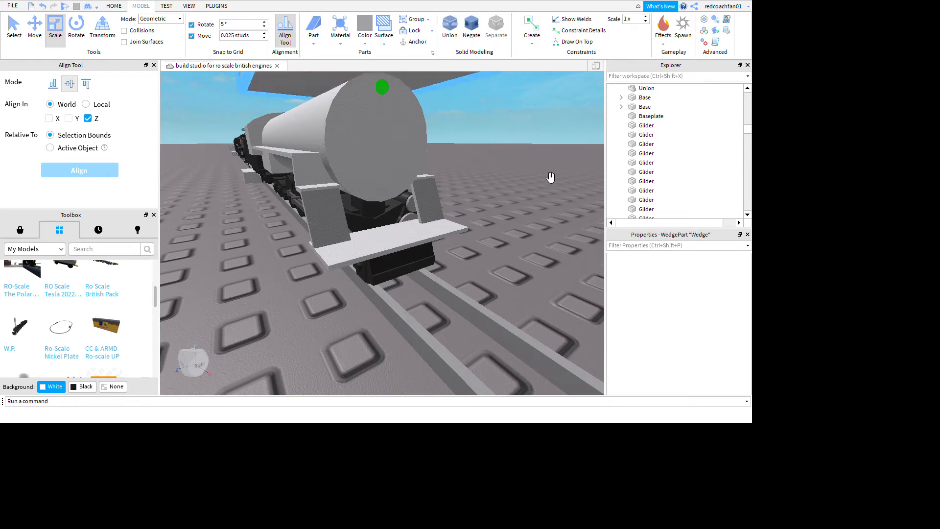
key("s")
right_click_drag(563, 214, 563, 213)
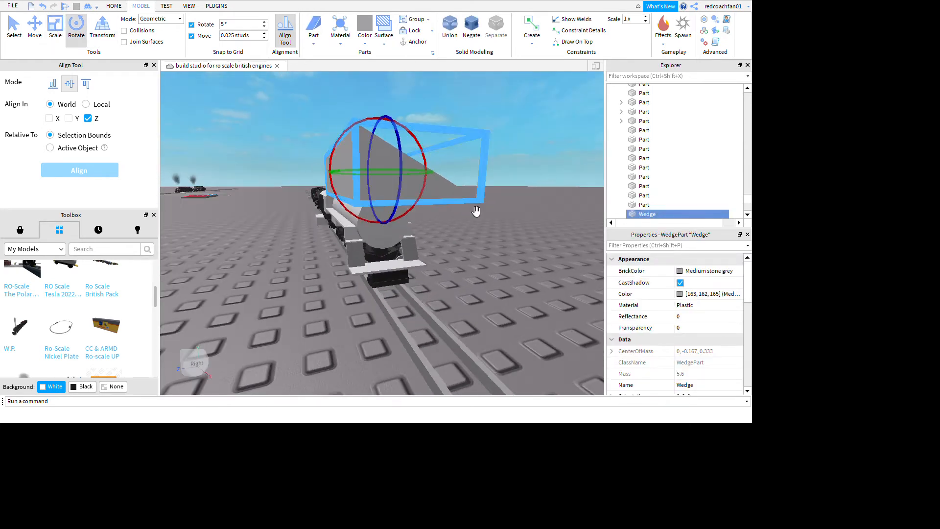
Rotate the wedge upright so that its sloping face points toward the front of the engine.
key("s")
right_click_drag(450, 218, 468, 241)
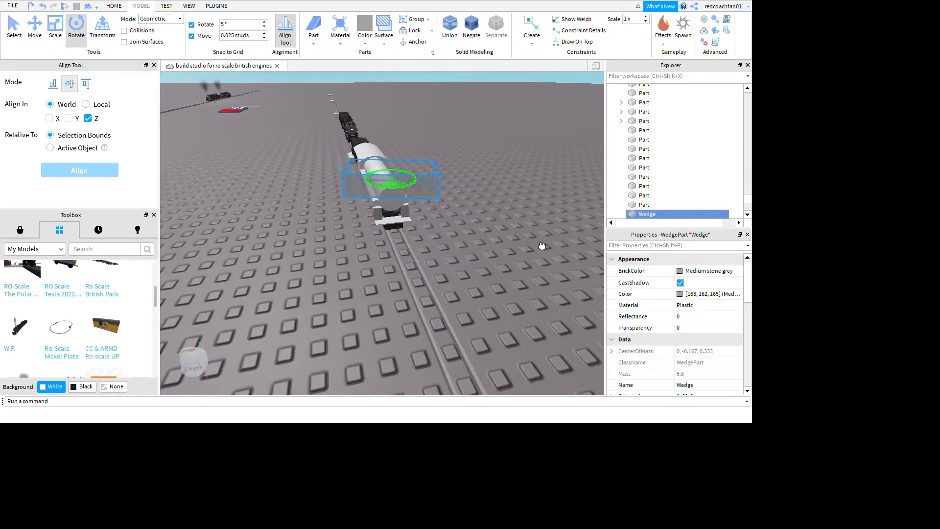
left_click_drag(552, 244, 535, 250)
key("w")
right_click_drag(535, 250, 403, 167)
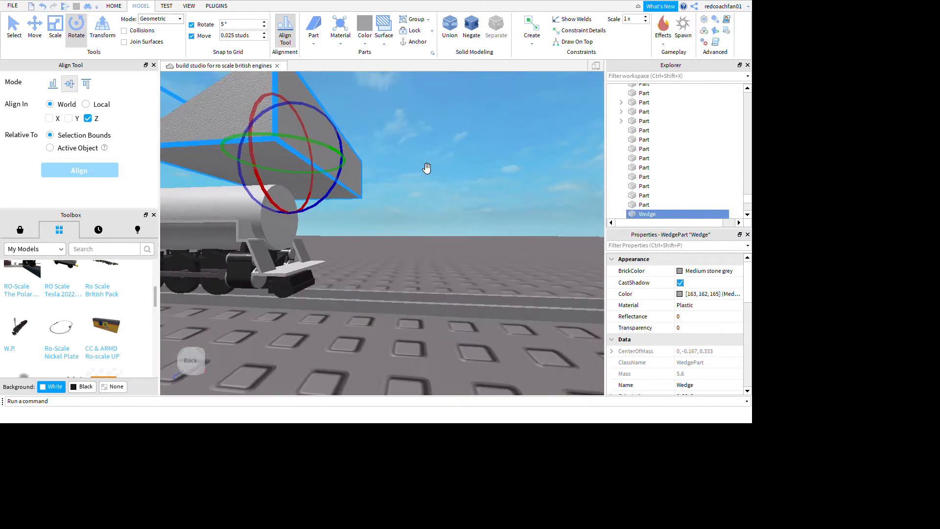
left_click_drag(342, 155, 422, 298)
left_click(536, 219)
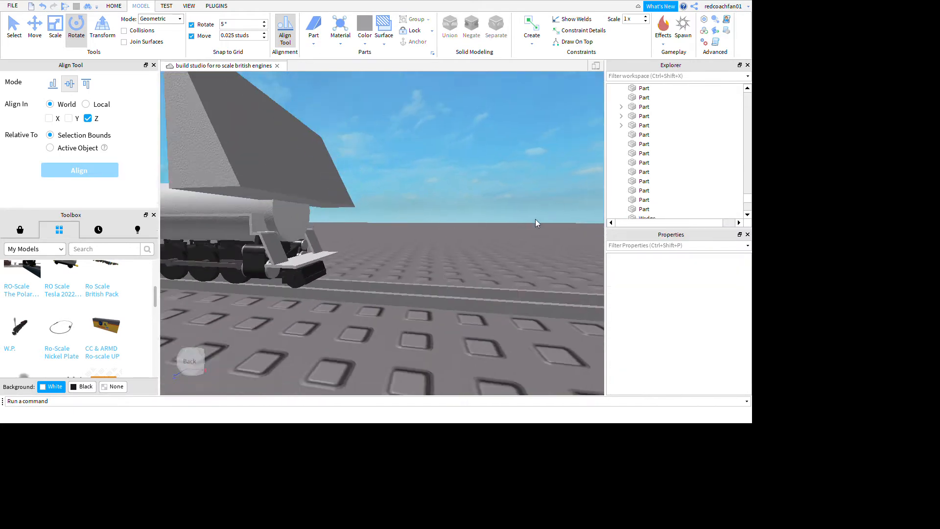
Lower the wedge to track level in front of the leading truck and deck.
right_click_drag(536, 218, 470, 206)
left_click_drag(391, 166, 493, 365)
key("w")
scroll(406, 263, "down", 2)
right_click_drag(492, 365, 507, 314)
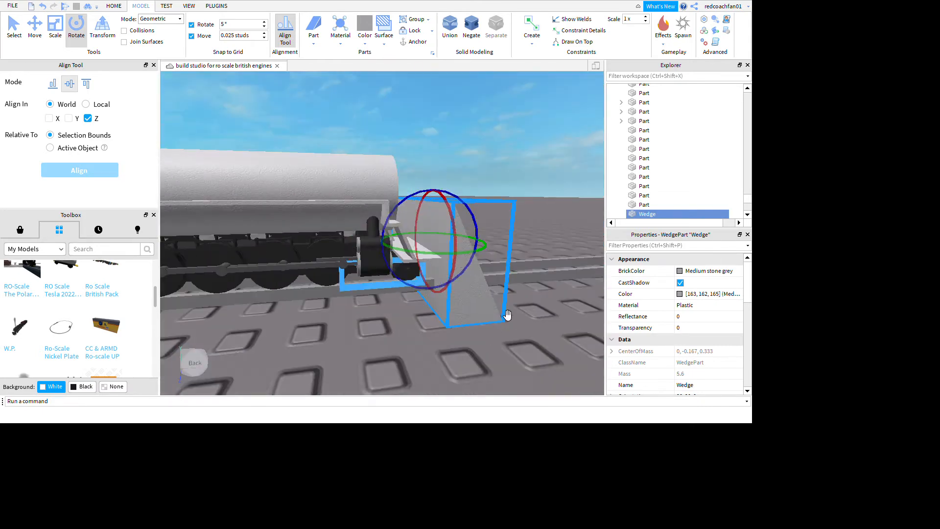
Scale the wedge down in width, height and depth to a small piece at the deck's front edge.
key("ctrl+2")
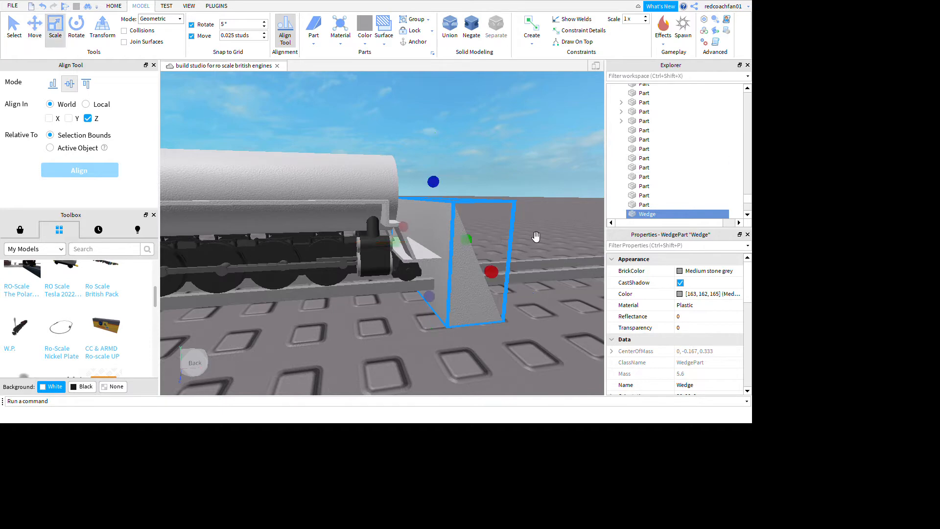
right_click_drag(536, 236, 552, 253)
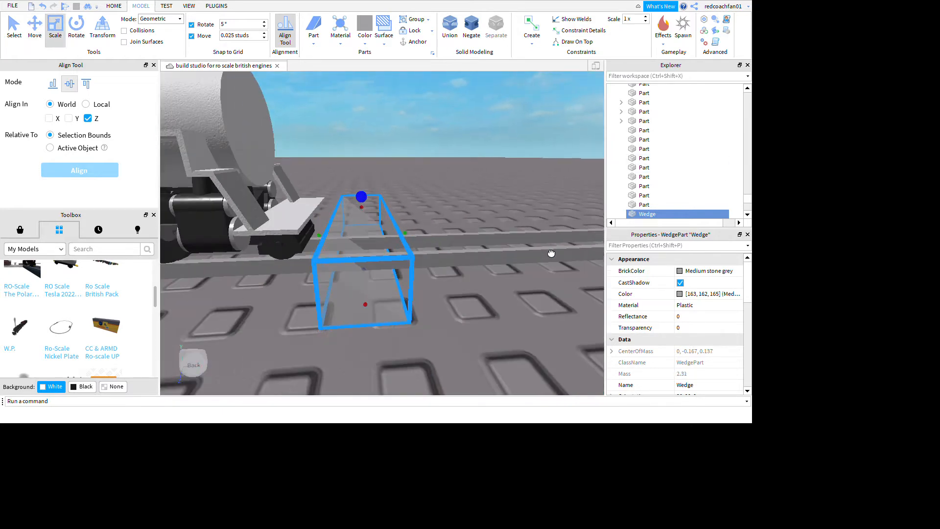
left_click_drag(327, 240, 293, 231)
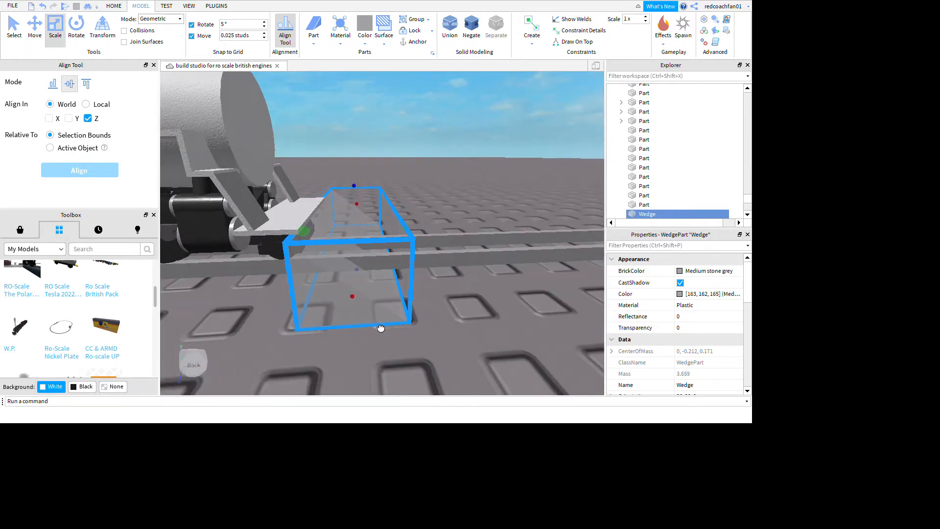
right_click_drag(386, 328, 380, 293)
left_click_drag(381, 298, 454, 353)
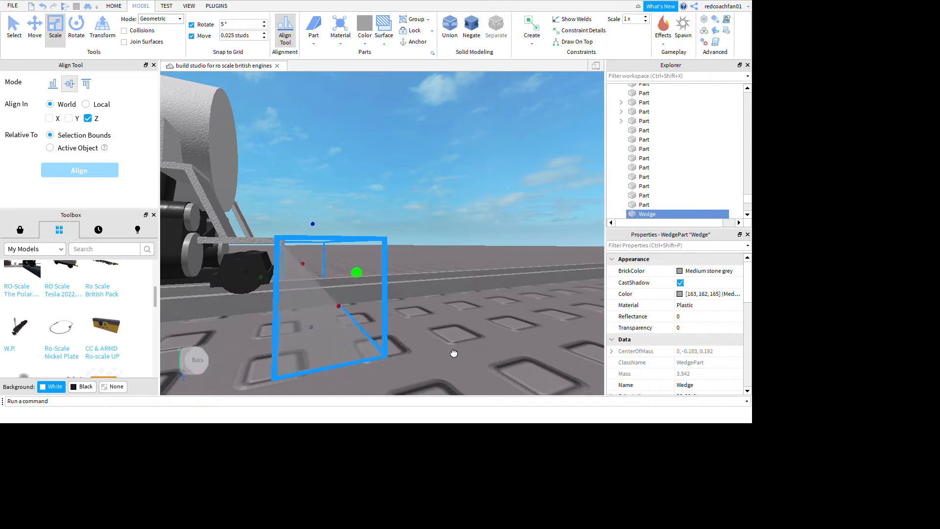
right_click_drag(416, 375, 479, 337)
left_click_drag(437, 317, 410, 276)
left_click(441, 321)
right_click_drag(442, 321, 463, 349)
left_click(390, 348)
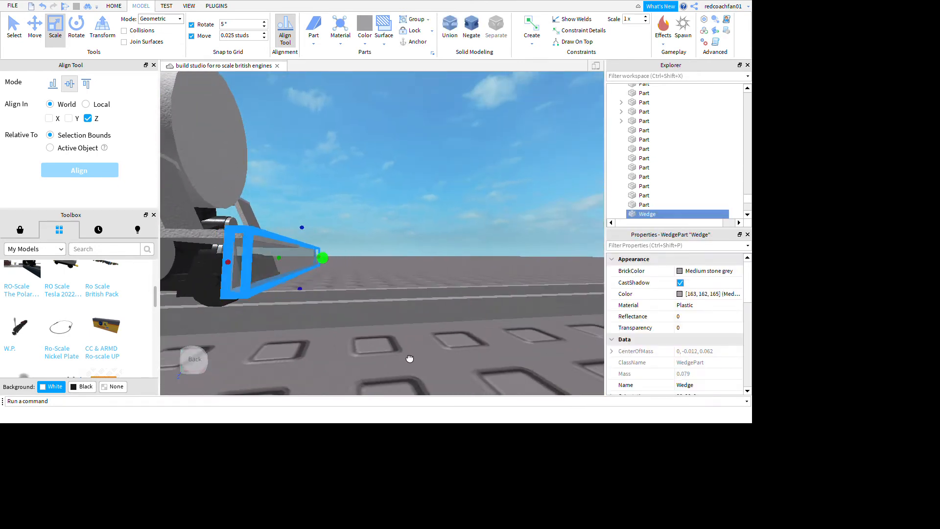
Fine-tune the wedge's size and placement to form a sloping pilot beneath the deck's front edge.
left_click(434, 319)
right_click_drag(434, 319, 458, 269)
left_click(413, 304)
left_click(503, 342)
key("ctrl+z")
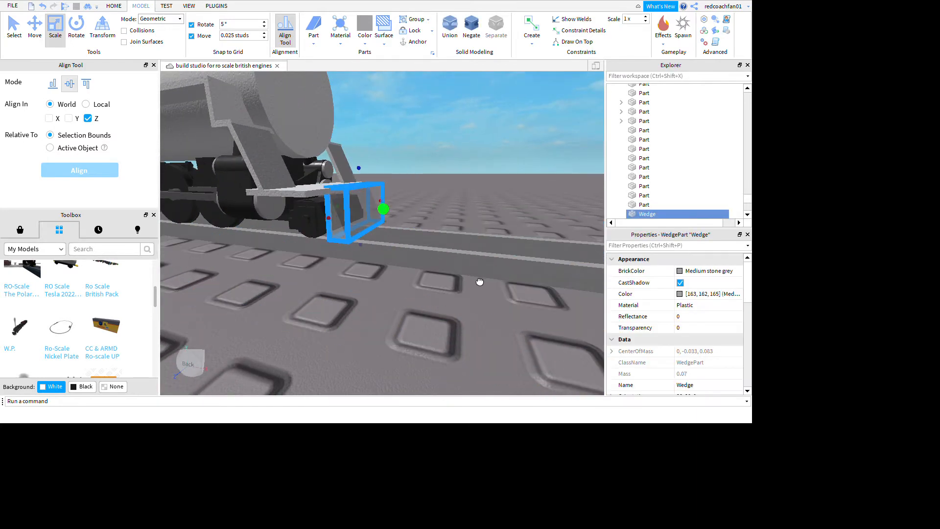
left_click(479, 282)
Examine the pilot wedge, sloping plates and boiler from the front, above and the side.
key("s")
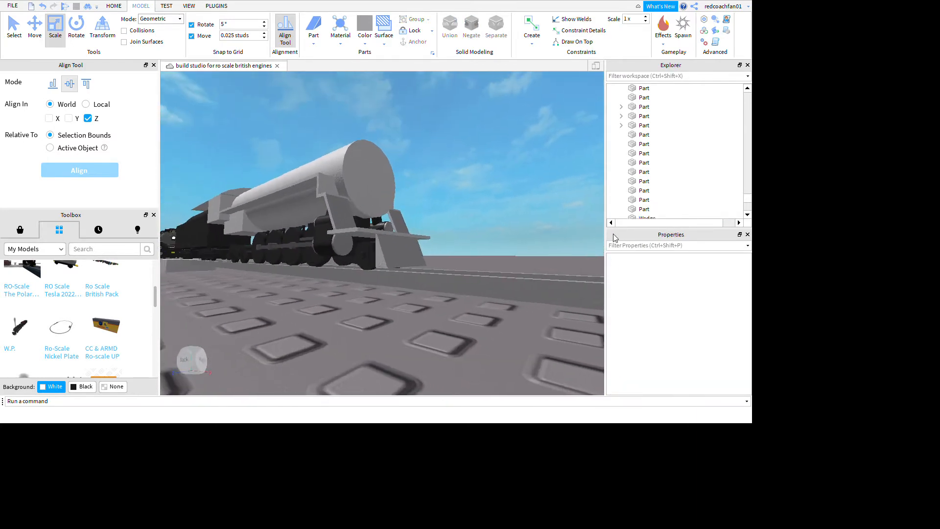
key("w")
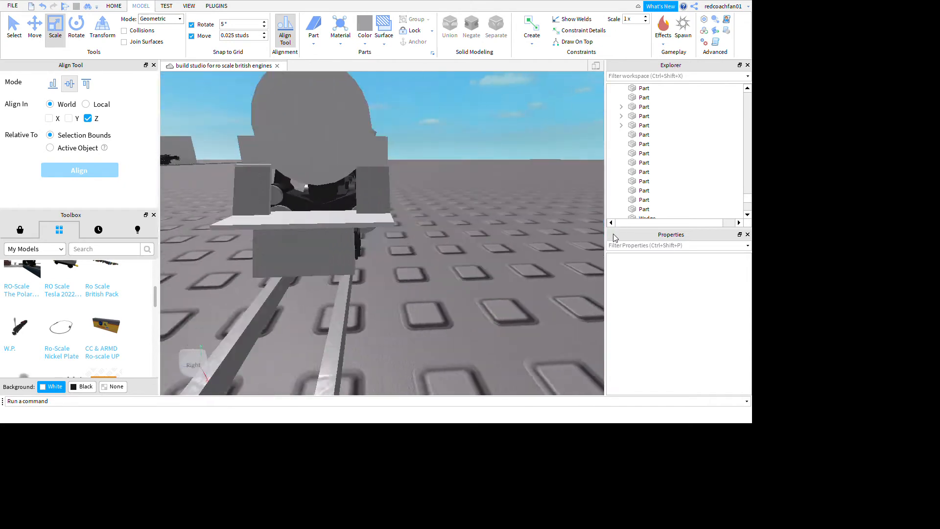
key("s")
key("d")
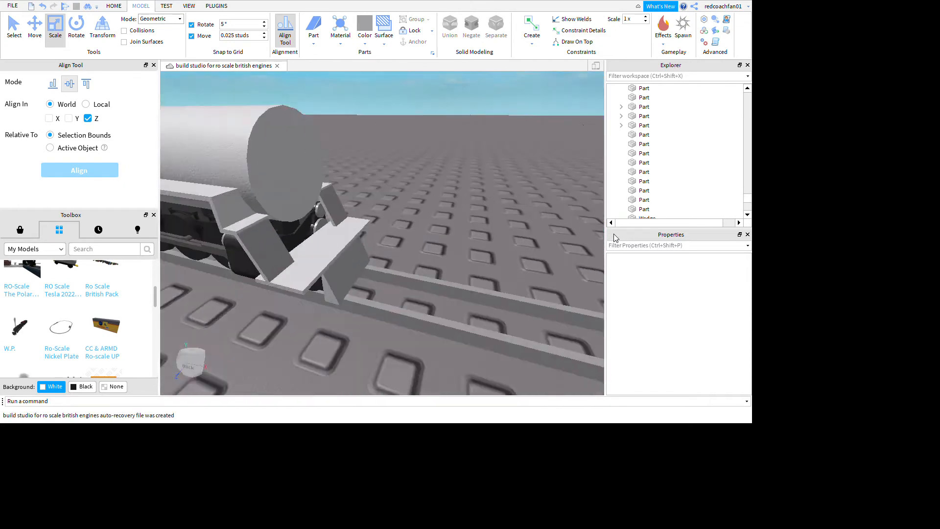
key("s")
key("d")
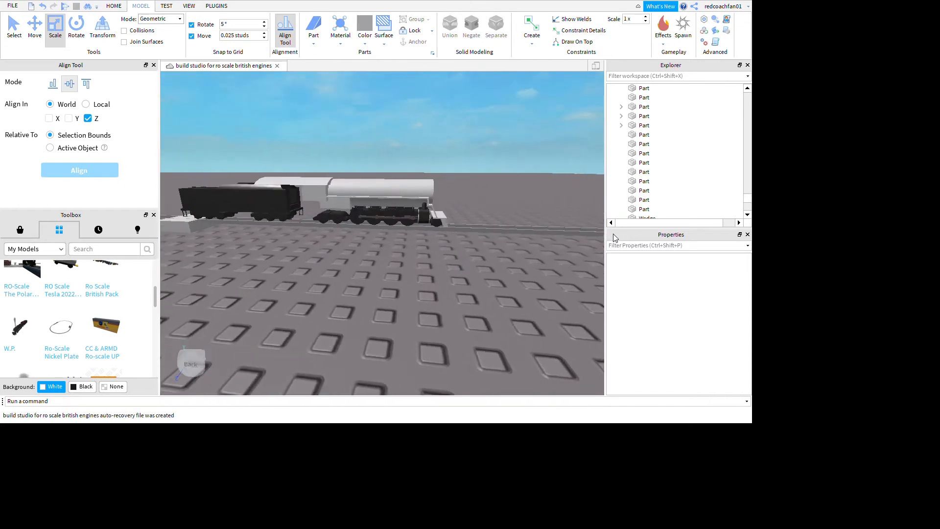
key("w")
key("d")
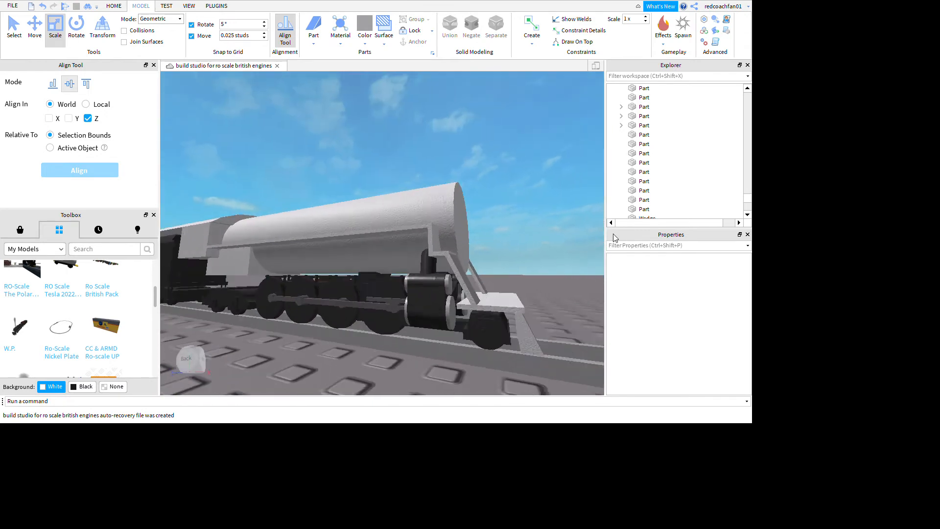
Duplicate the boiler cylinder and rotate the copy 90 degrees so it stands vertically.
left_click(512, 252)
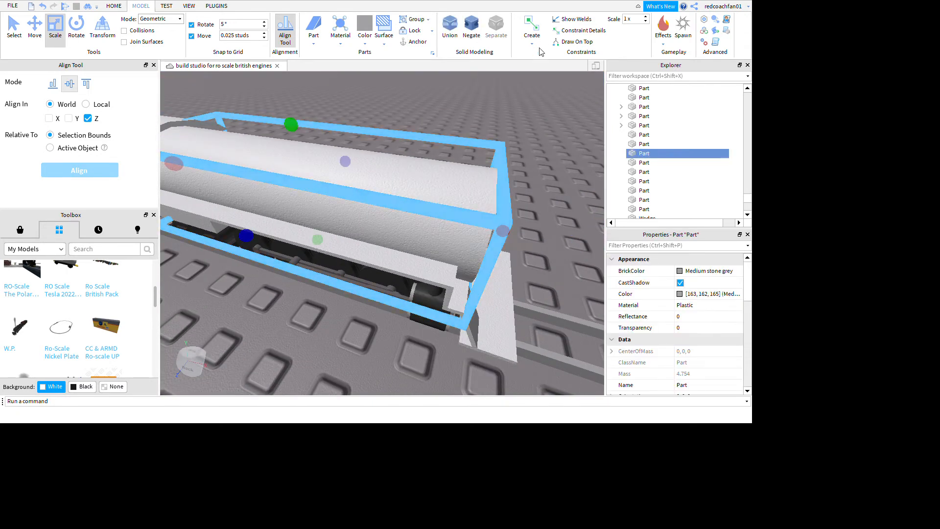
key("ctrl+d")
right_click_drag(419, 136, 417, 98)
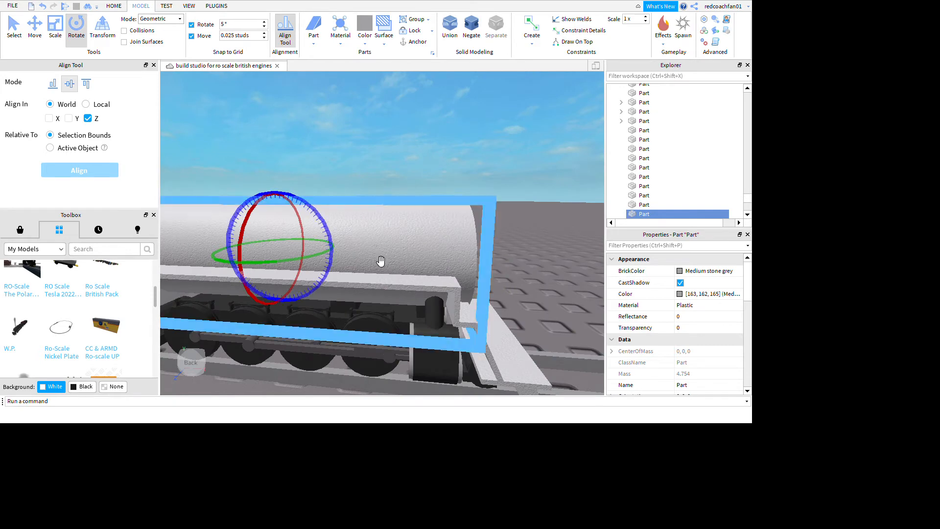
left_click_drag(331, 247, 469, 243)
scroll(469, 243, "down", 3)
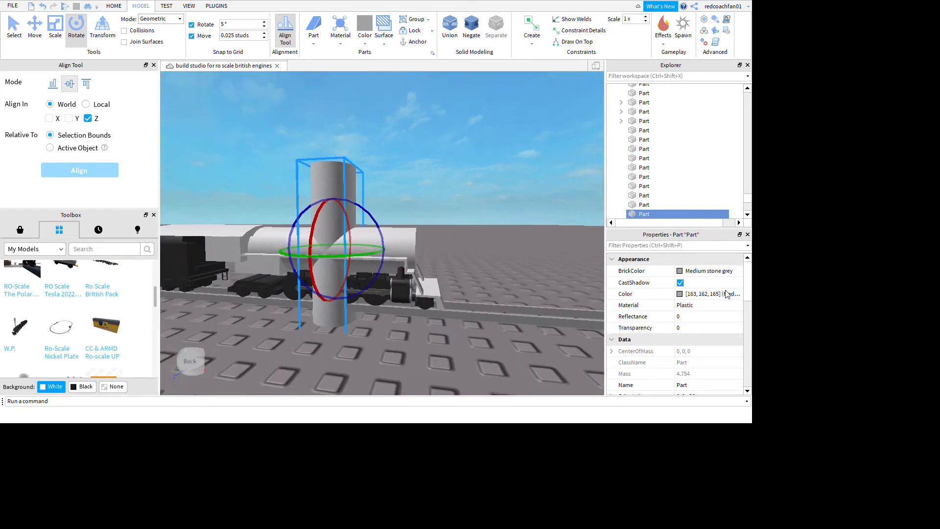
Scale the vertical cylinder copy down to a thin chimney rising above the boiler.
left_click_drag(274, 268, 420, 357)
right_click_drag(426, 358, 591, 276)
scroll(592, 277, "down", 5)
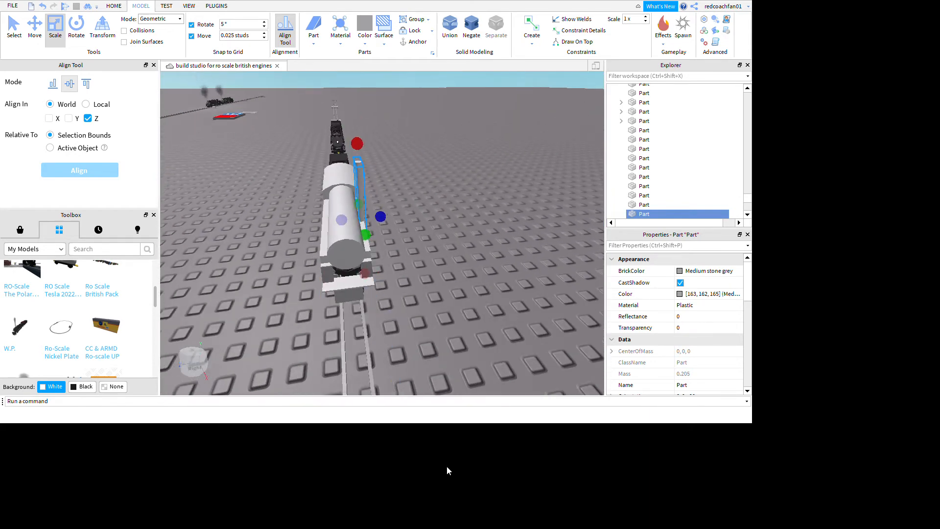
left_click(435, 453, "ctrl")
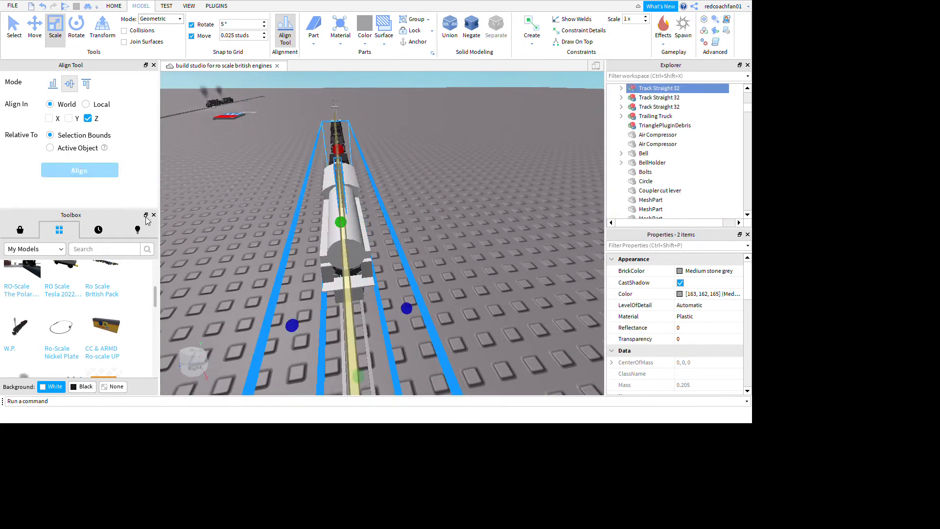
right_click_drag(534, 278, 530, 280)
key("ctrl+z")
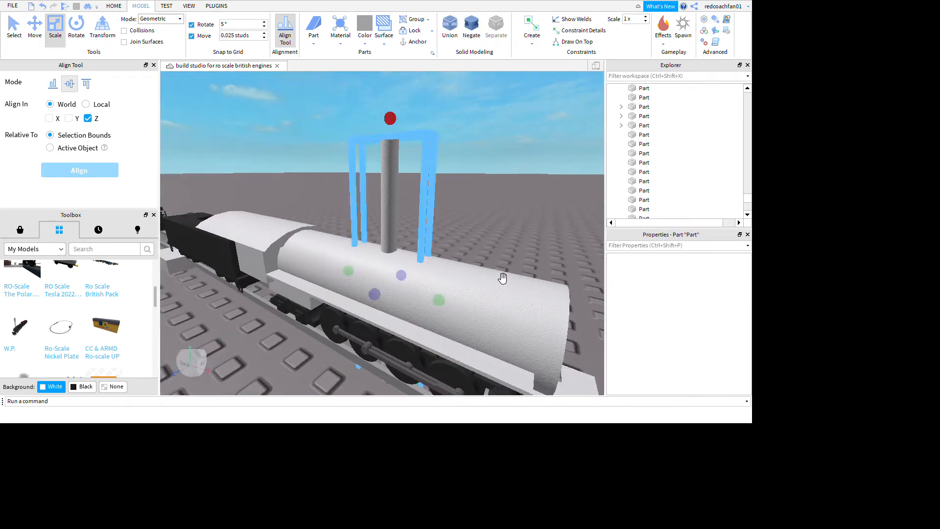
scroll(510, 342, "down", 3)
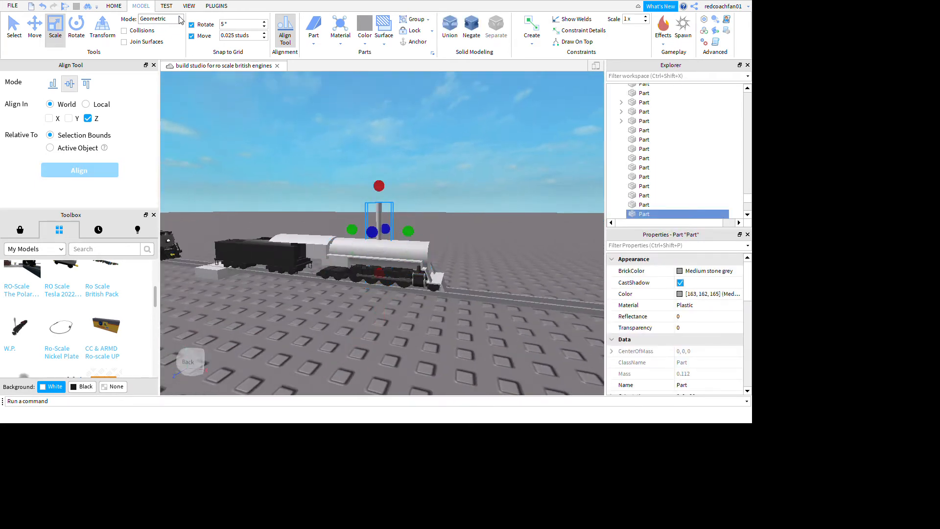
Move the chimney along the boiler to its front end and check its placement from the front and side.
left_click(603, 328)
right_click_drag(604, 328, 603, 329)
left_click(485, 310)
scroll(495, 294, "down", 2)
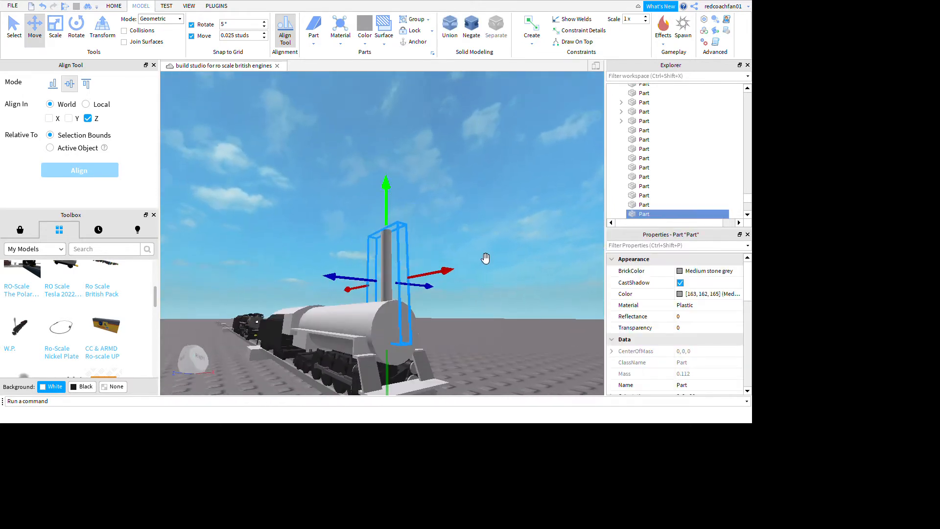
left_click(572, 312)
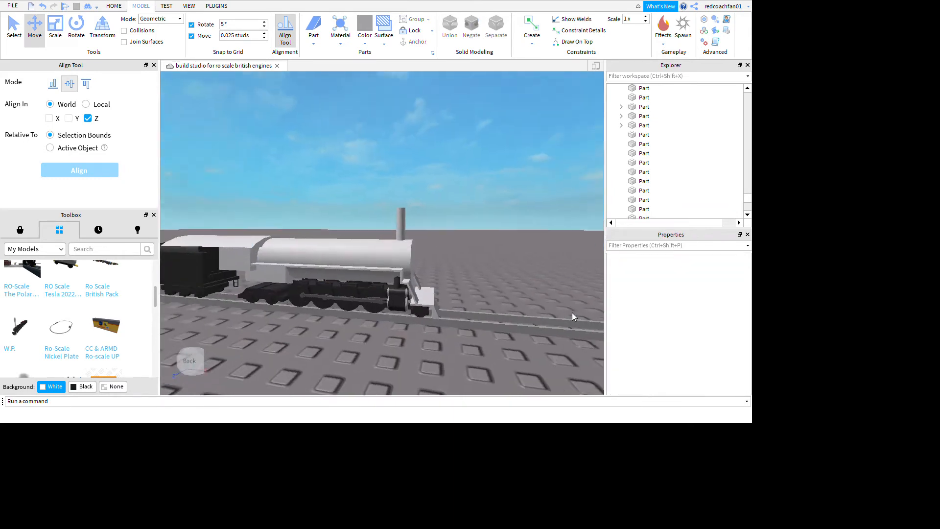
right_click_drag(572, 312, 620, 257)
scroll(619, 256, "down", 3)
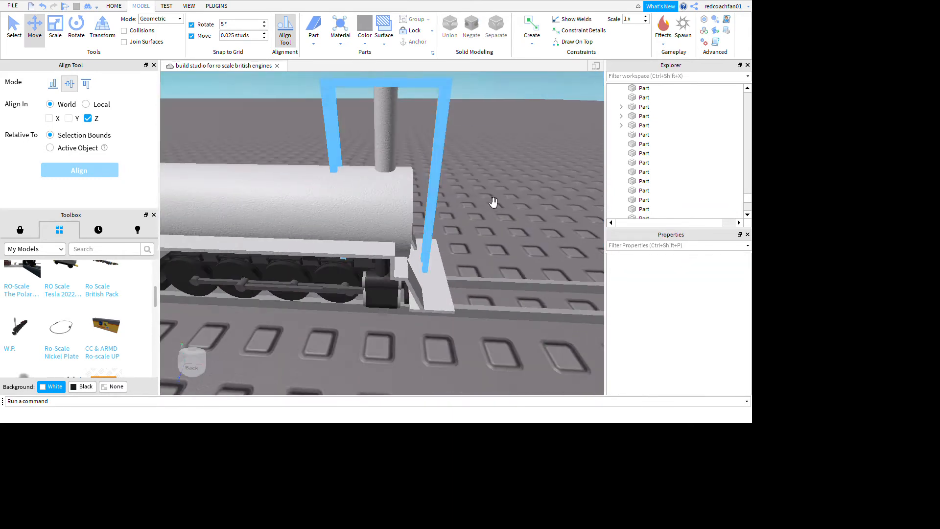
Duplicate the chimney, shift the copy back along the boiler and rotate it about its vertical axis.
left_click(493, 204)
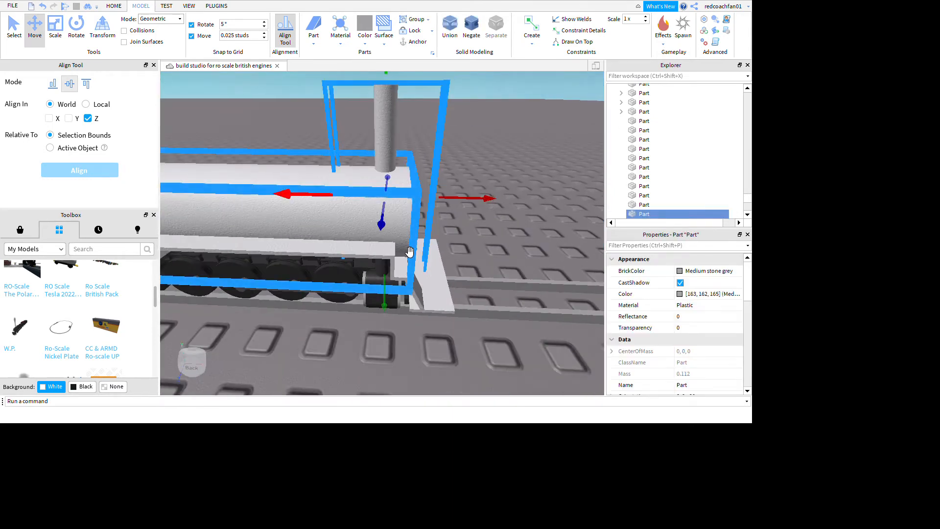
key("f")
left_click(76, 25)
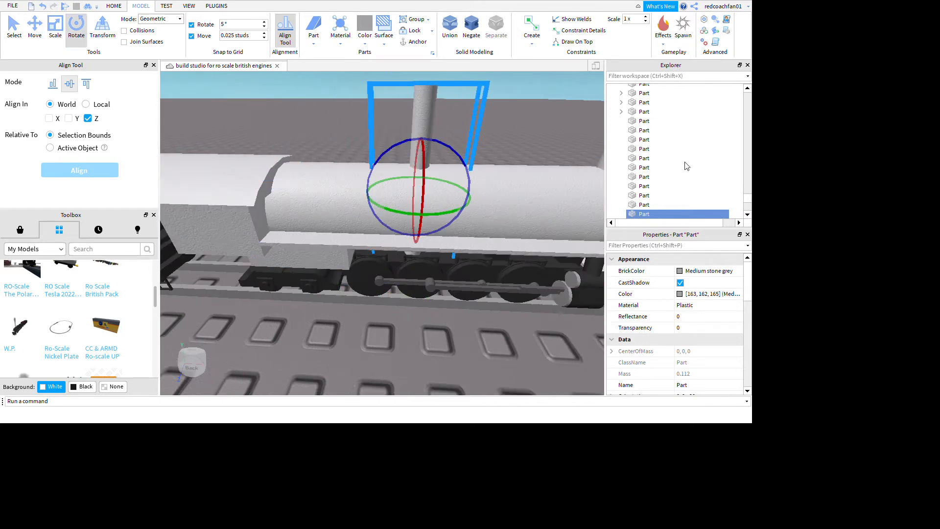
right_click_drag(542, 205, 543, 238)
left_click_drag(449, 202, 431, 195)
Widen and shorten the chimney copy into a low dome on top of the boiler.
key("ctrl+3")
left_click_drag(420, 136, 386, 130)
left_click(387, 240)
right_click_drag(483, 300, 488, 275)
key("ctrl+z")
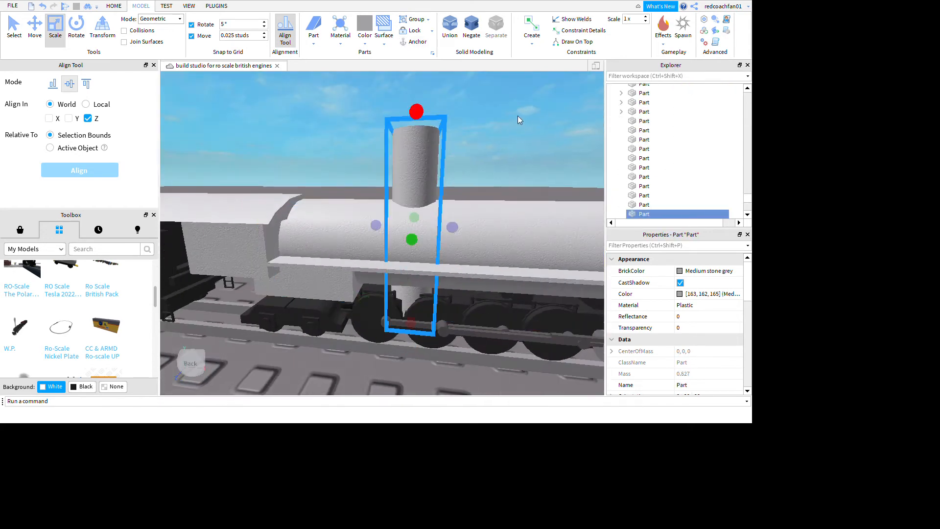
key("ctrl+z")
key("ctrl+y")
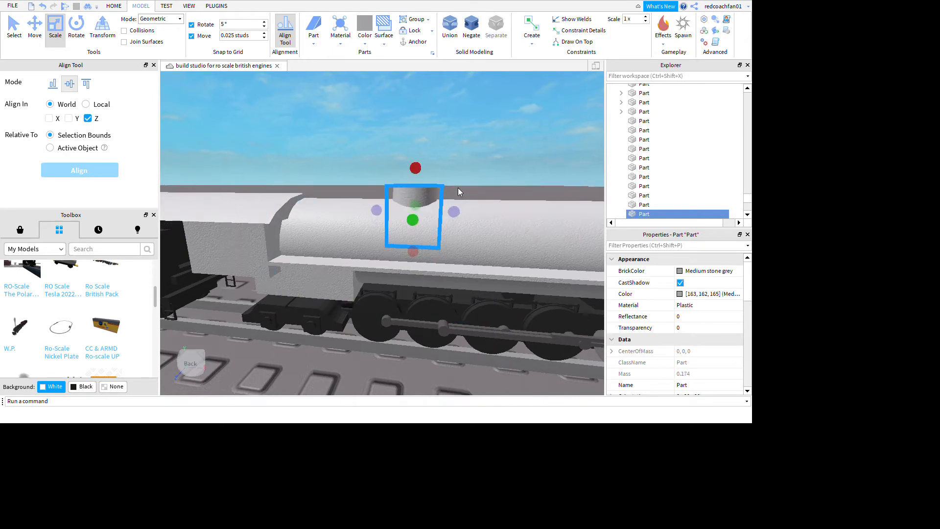
key("ctrl+z")
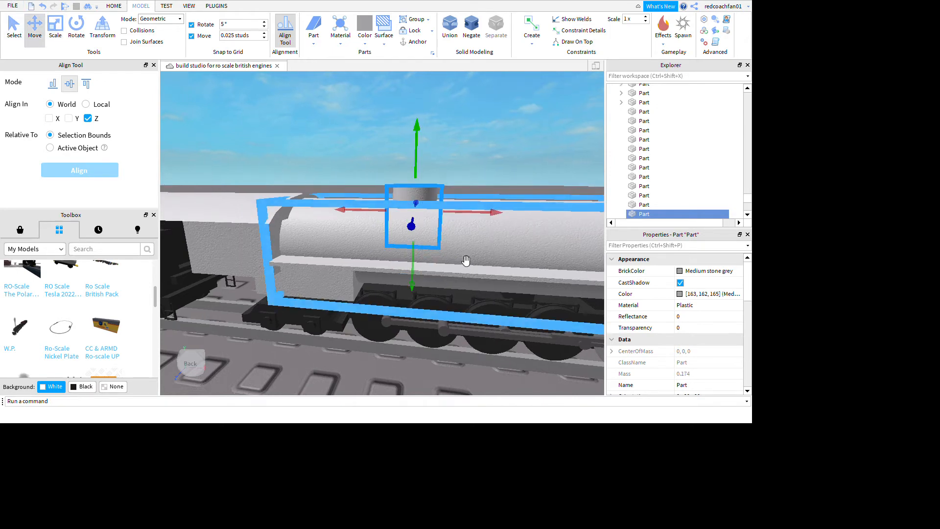
Duplicate the dome and space the two domes along the boiler top behind the chimney.
left_click_drag(469, 212, 519, 303)
key("d")
key("a")
left_click(445, 183)
key("d")
right_click_drag(445, 183, 445, 183)
key("s")
key("w")
key("a")
Duplicate the boiler cylinder and set the copy's size to 4.925, 1.325, 1.4.
right_click_drag(543, 374, 542, 374)
key("d")
key("s")
key("d")
left_click(537, 346)
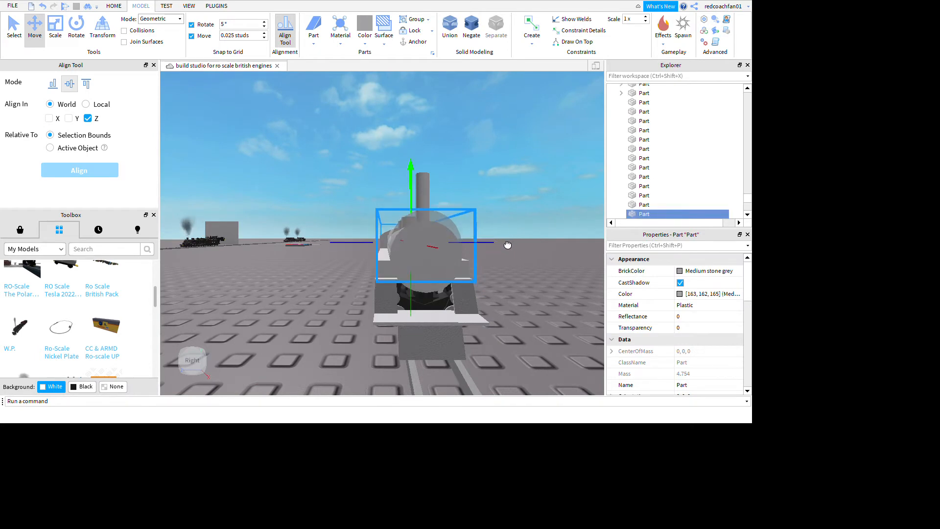
scroll(931, 403, "down", 5)
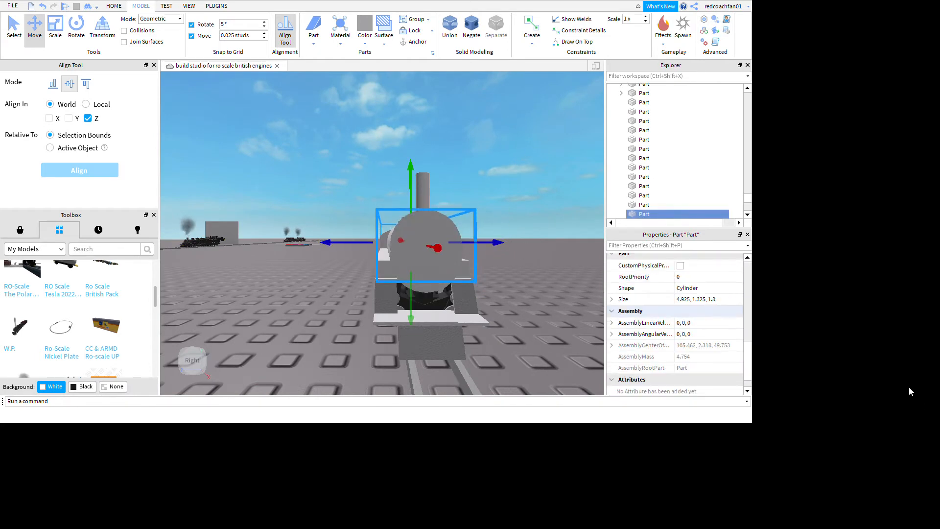
key("Return")
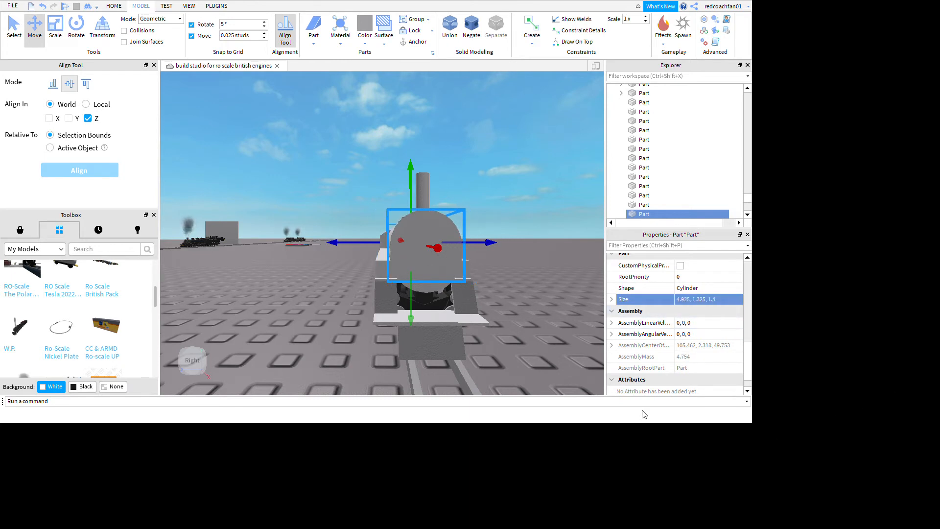
key("Delete")
right_click_drag(652, 383, 652, 383)
Scale the boiler copy into a thin handrail, add a matching rail on the opposite side and delete the surplus boiler copy.
left_click(505, 281)
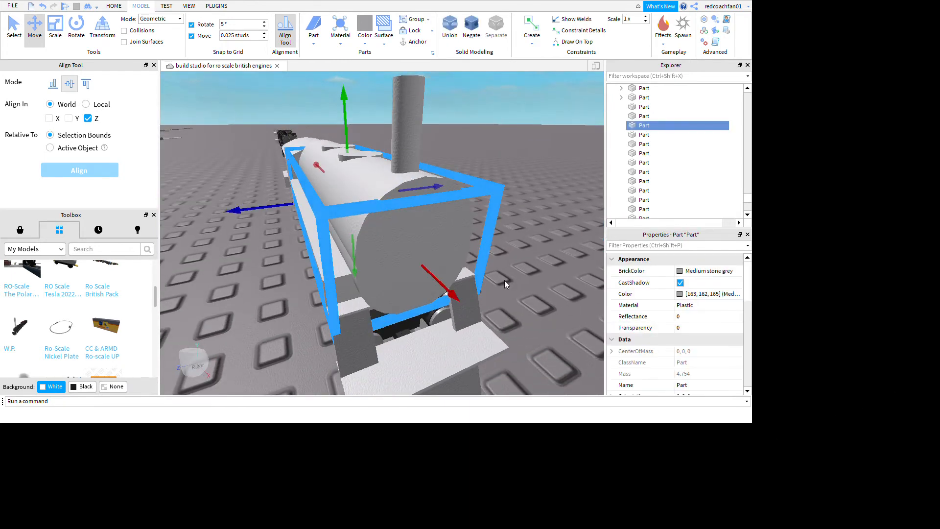
left_click(467, 249)
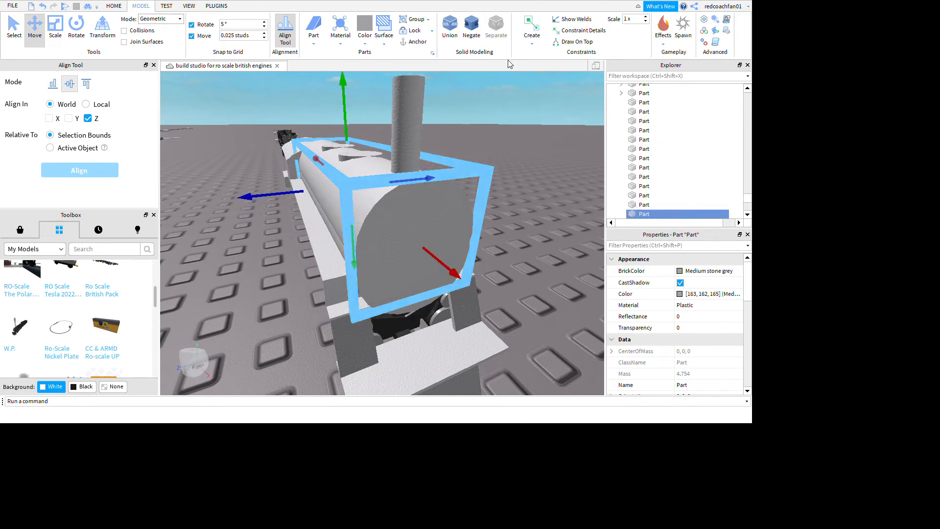
left_click(55, 27)
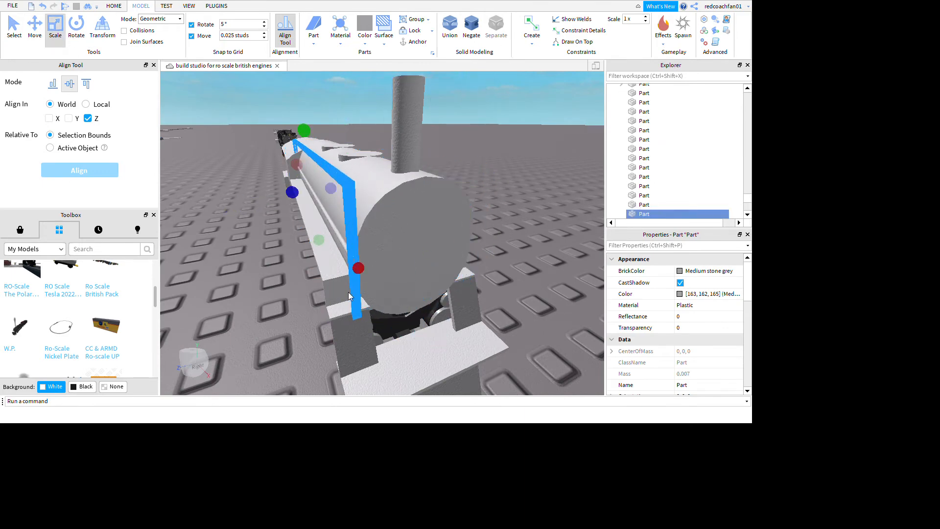
left_click(363, 247)
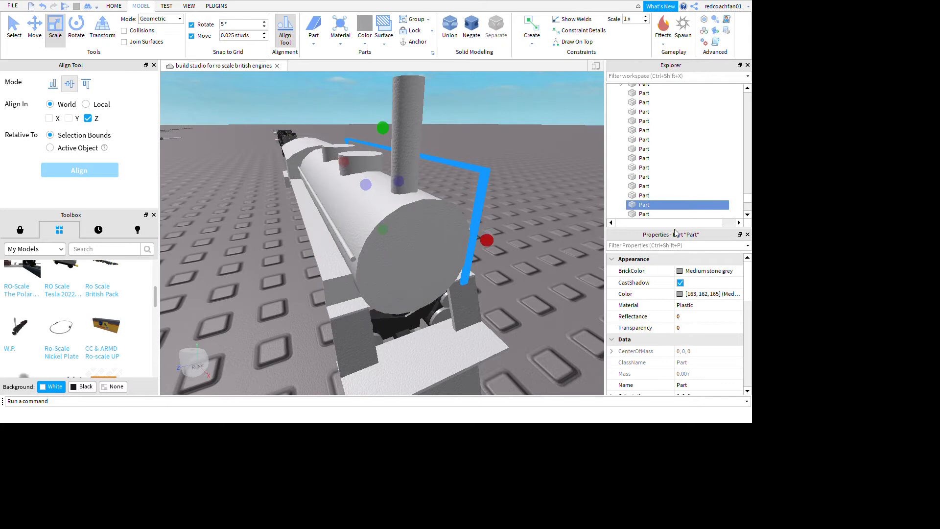
key("Delete")
Examine the chimney, domes, handrail and firebox from the side and rear, and look over the tender.
right_click_drag(540, 184, 503, 209)
key("s")
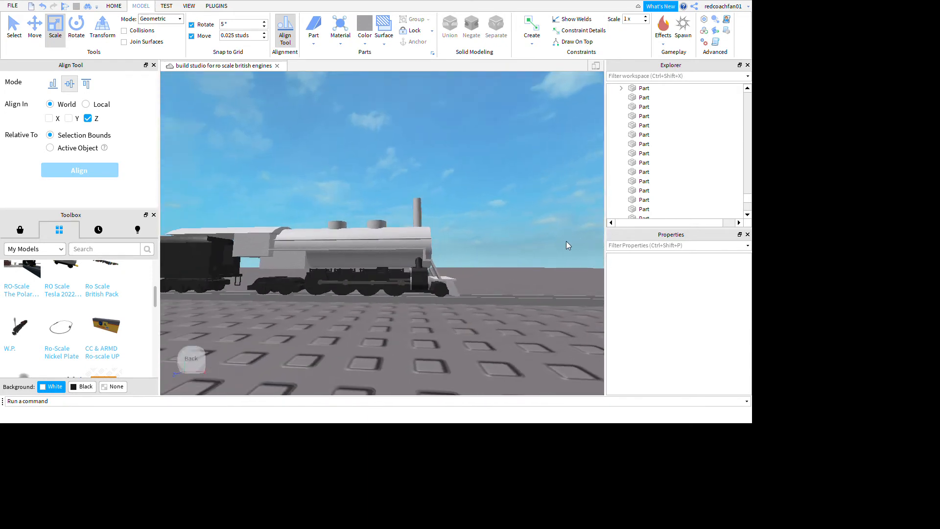
key("a")
key("w")
right_click_drag(601, 234, 600, 240)
key("a")
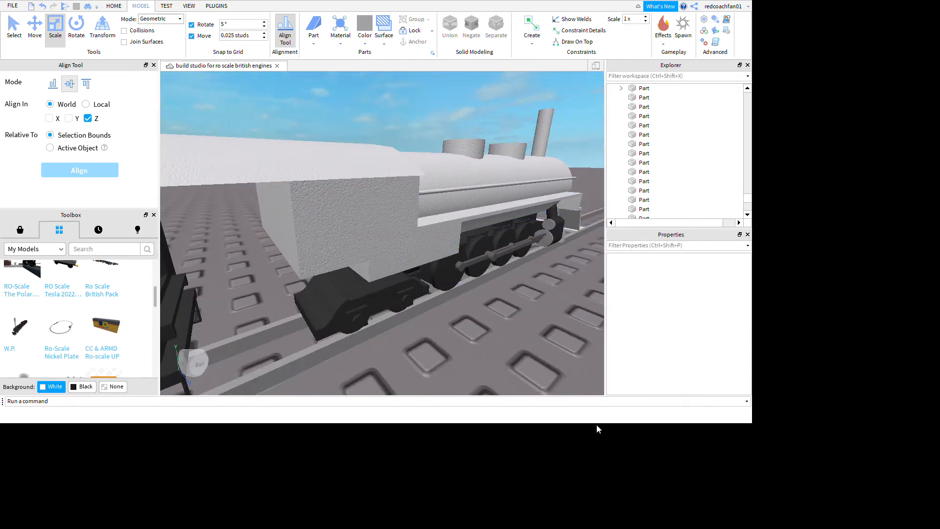
key("d")
right_click_drag(597, 425, 597, 425)
key("a")
key("s")
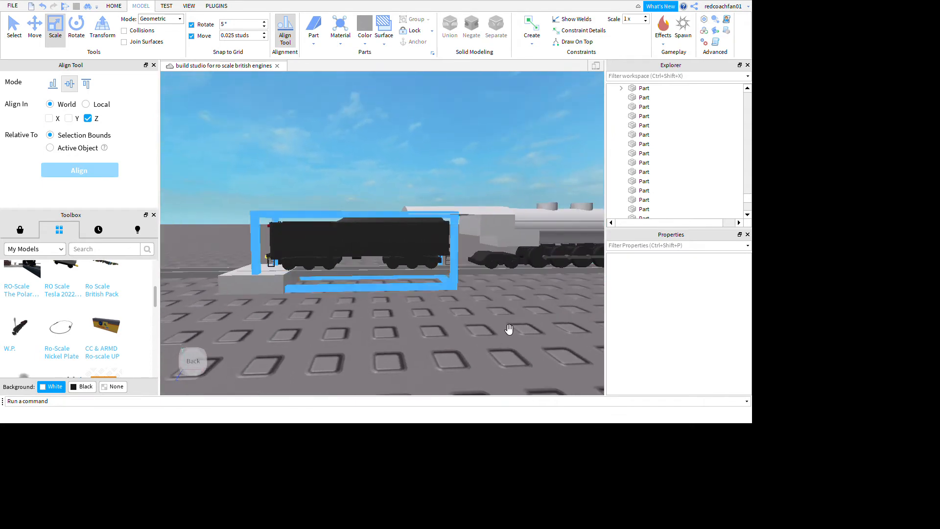
Ungroup the black tender model behind the engine into its separate parts.
left_click(499, 311)
key("ctrl+u")
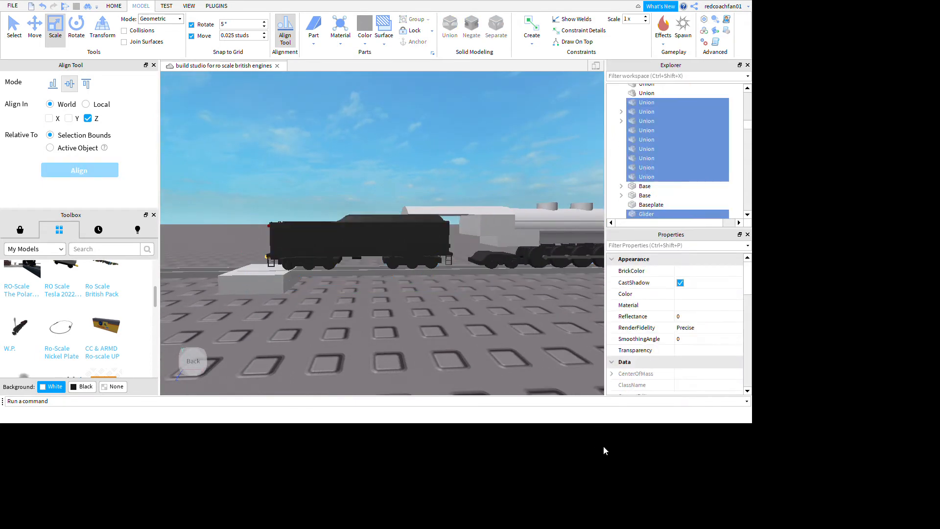
left_click(603, 446)
Select the tender's upper body parts, move them off the chassis onto the baseplate and delete them.
left_click_drag(481, 311, 315, 423)
left_click_drag(299, 236, 552, 305)
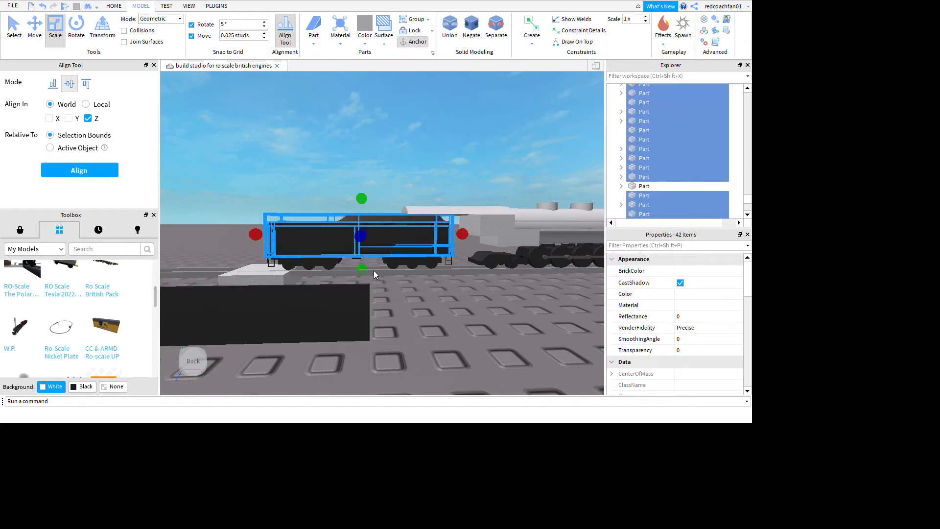
right_click_drag(477, 295, 337, 301)
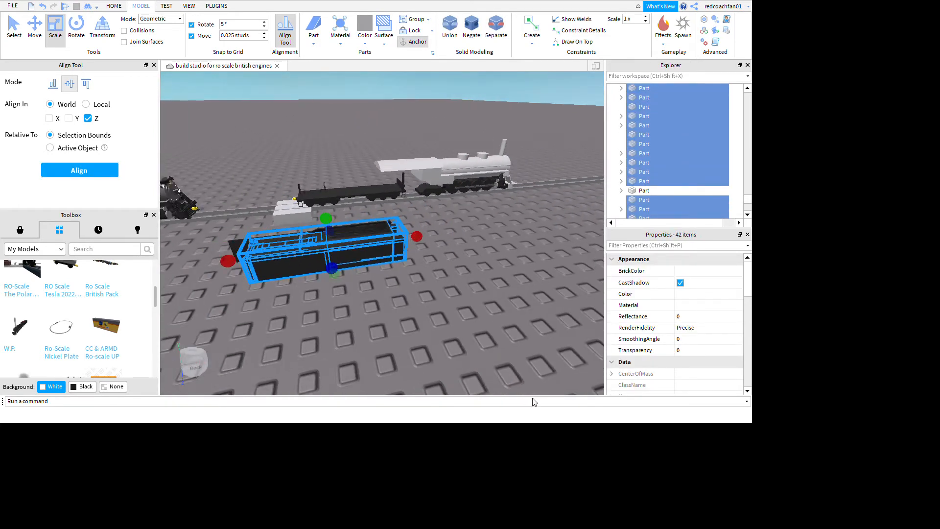
left_click(310, 292, "ctrl")
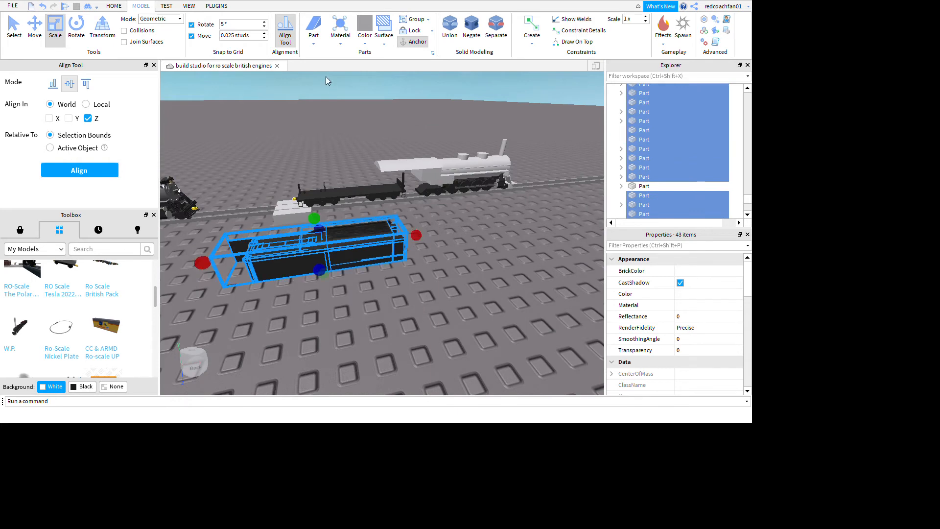
key("Delete")
Delete the leftover uprights and fittings at the rear end of the tender chassis.
scroll(405, 206, "up", 5)
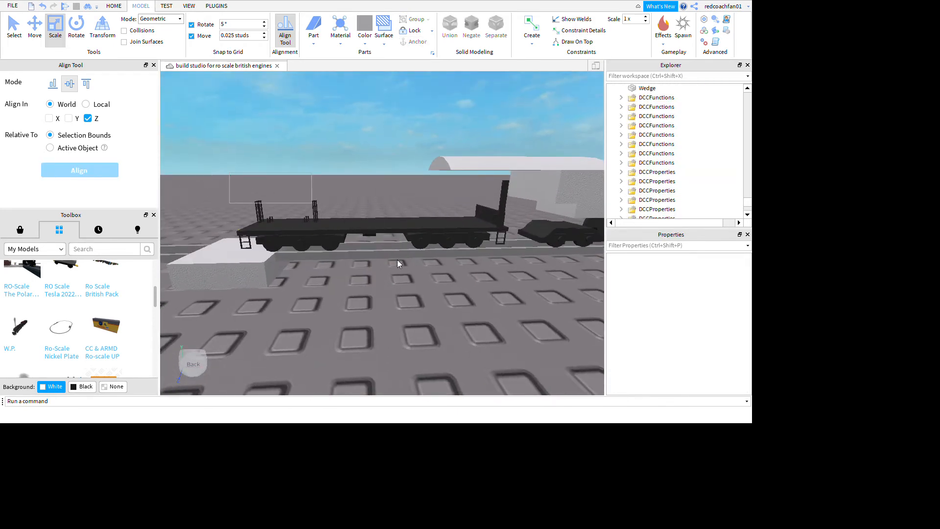
left_click_drag(398, 260, 427, 280)
left_click(415, 224)
key("a")
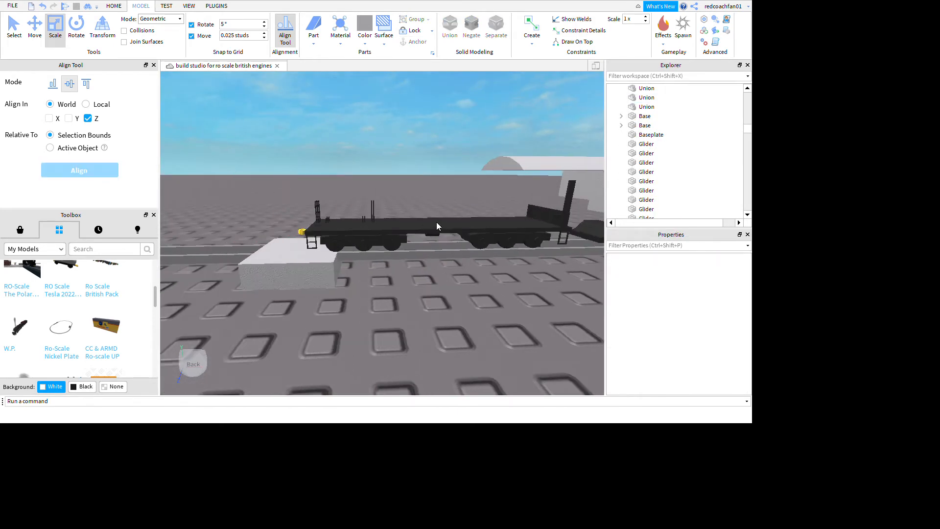
key("ctrl+z")
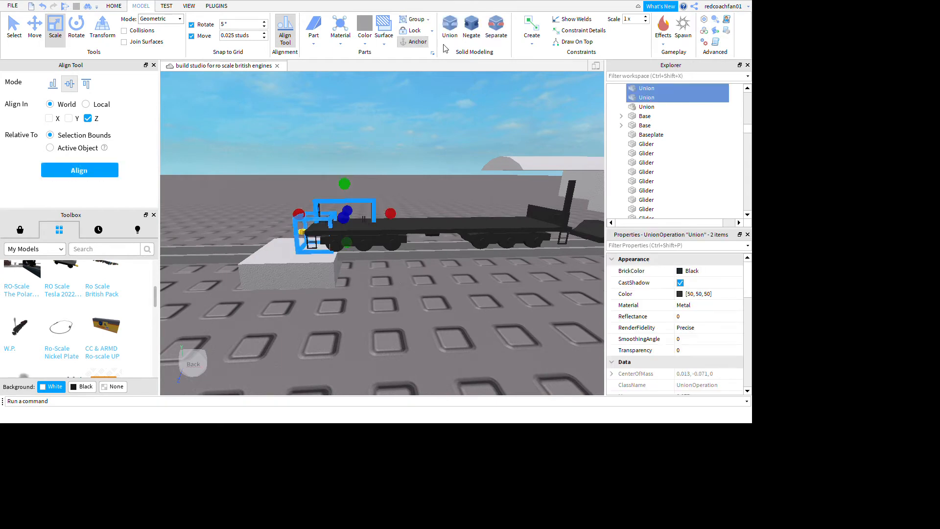
left_click(424, 72)
Delete the upright wall and ladder parts at the tender's front end.
middle_click_drag(542, 219, 389, 221)
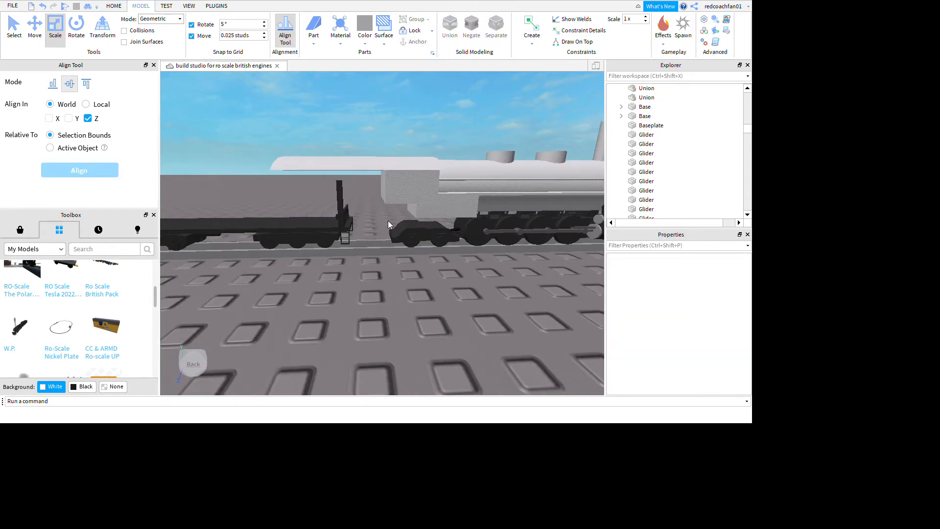
key("ctrl+z")
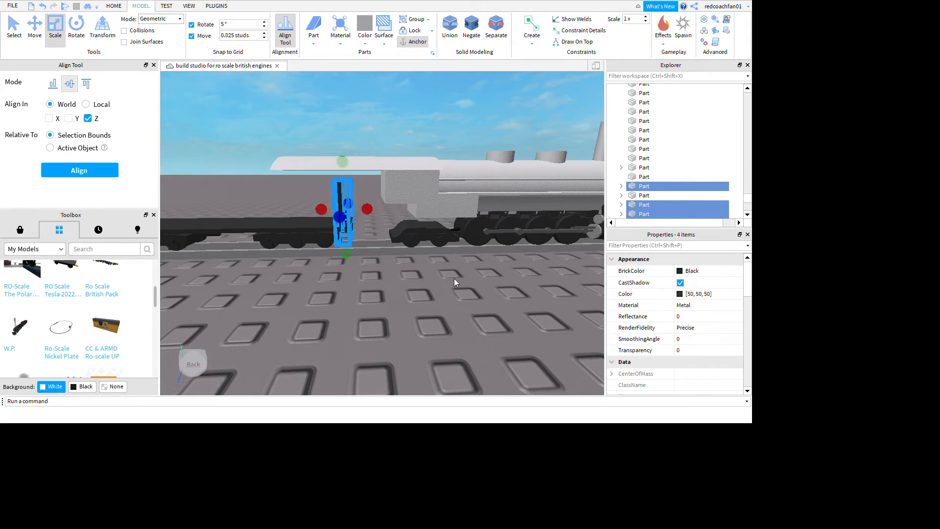
key("Delete")
Scale the tender's two deck sections upward into tall black blocks forming a new tender body.
left_click(343, 227)
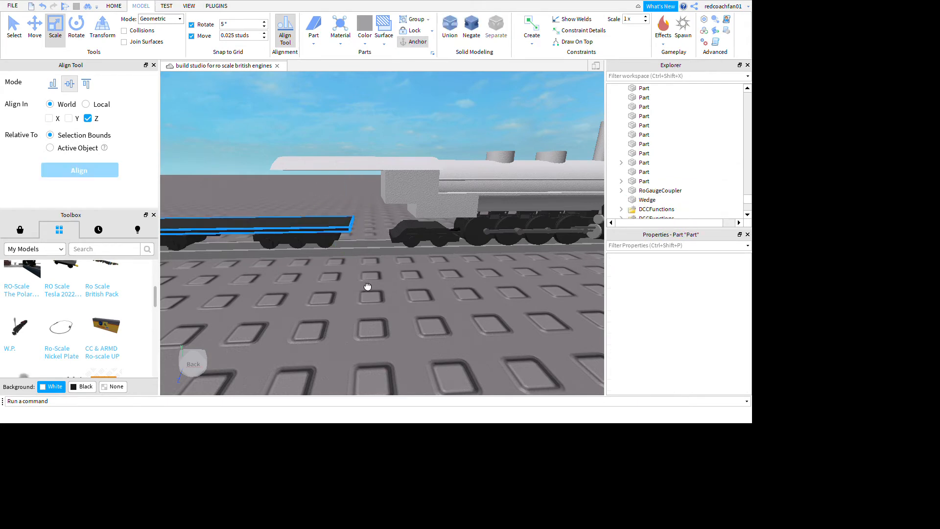
key("a")
left_click_drag(473, 257, 439, 218)
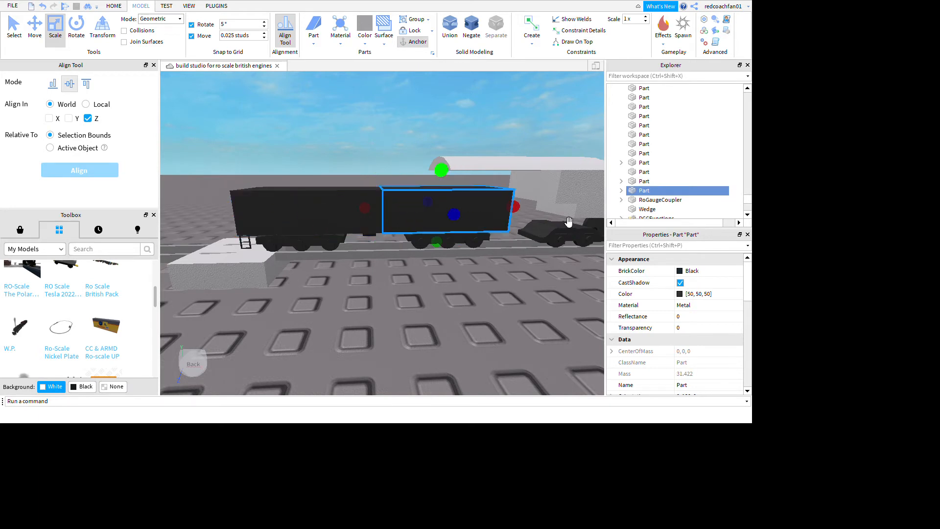
key("w")
right_click_drag(463, 205, 463, 203)
left_click(463, 207)
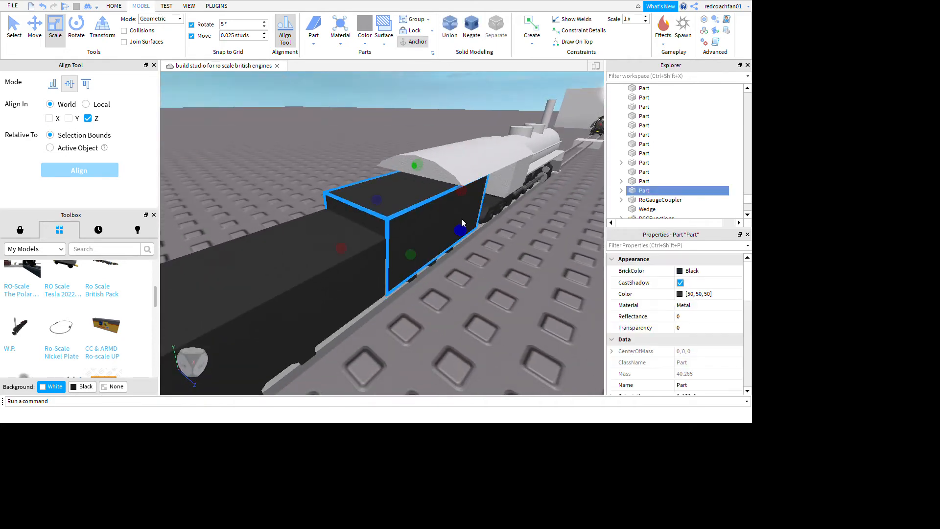
Use Archimedes with the X axis, a 30-degree angle and the flipped axis to render a rotated copy of the tender's front block.
left_click(218, 7)
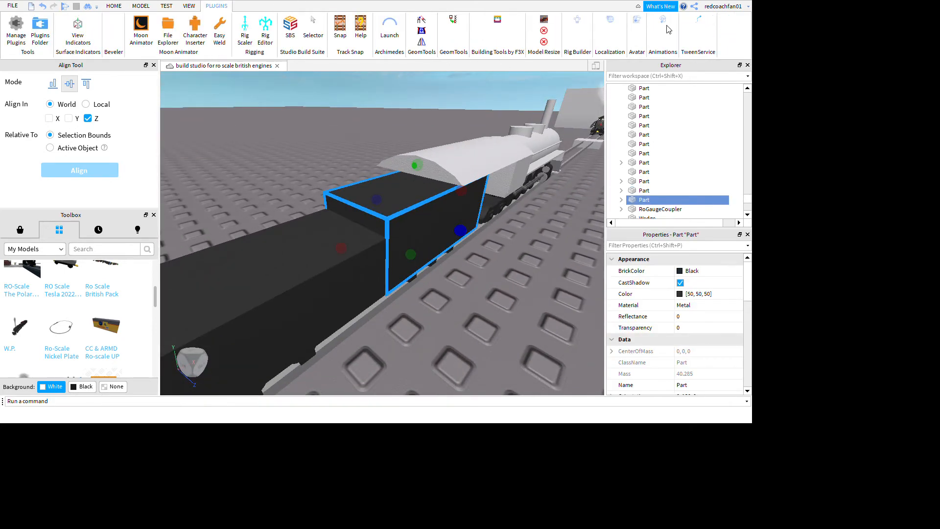
left_click(390, 33)
right_click_drag(314, 235, 101, 204)
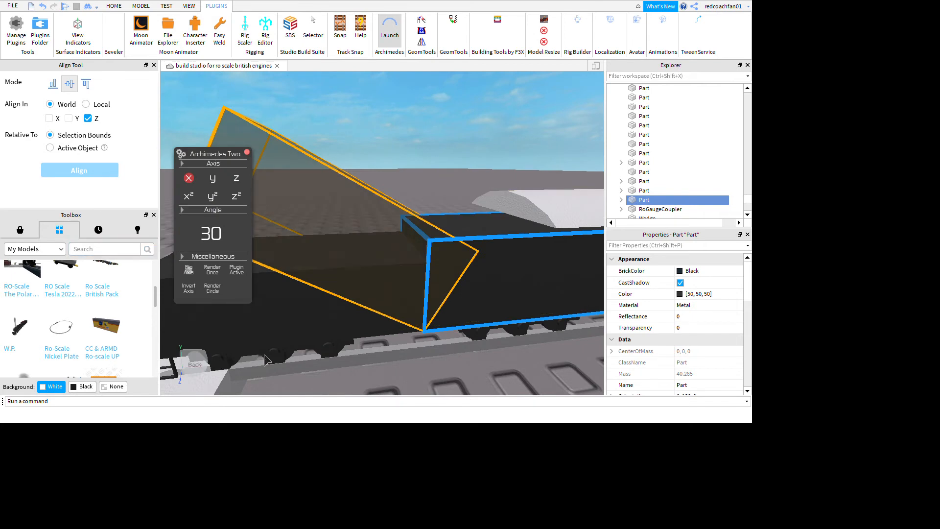
key("f")
left_click(468, 309)
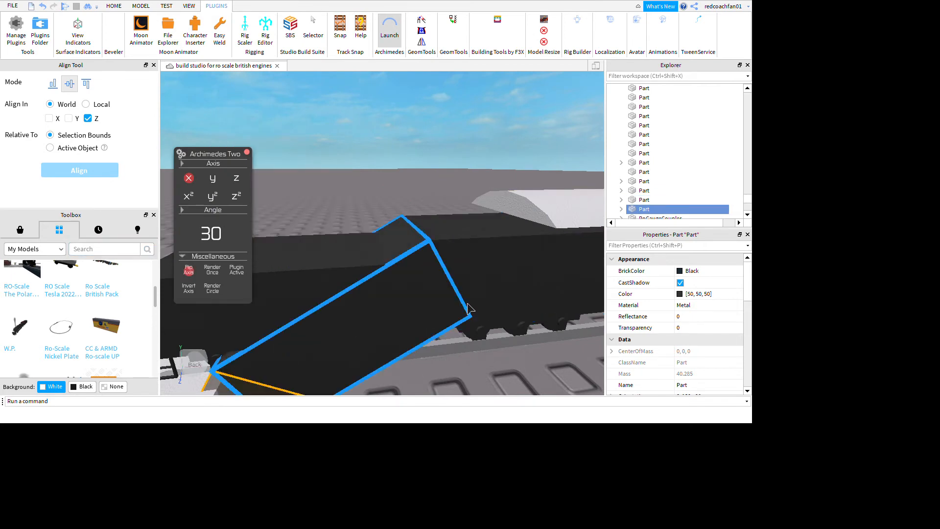
Scale the rotated block down to a thin slab, forming a slope between the tender's low rear and taller front sections.
right_click_drag(511, 262, 257, 114)
scroll(257, 114, "down", 3)
left_click(142, 5)
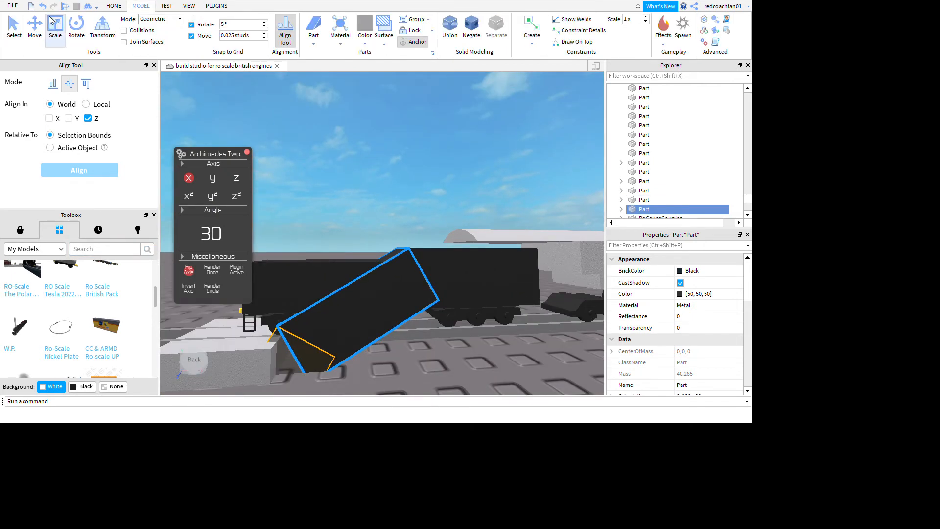
left_click(56, 28)
left_click_drag(360, 379, 451, 401)
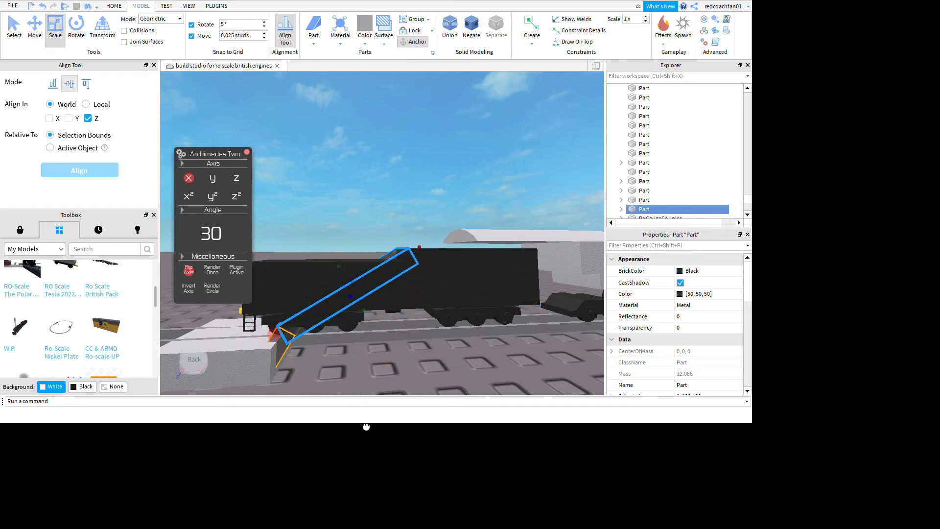
left_click(440, 252)
scroll(445, 249, "up", 4)
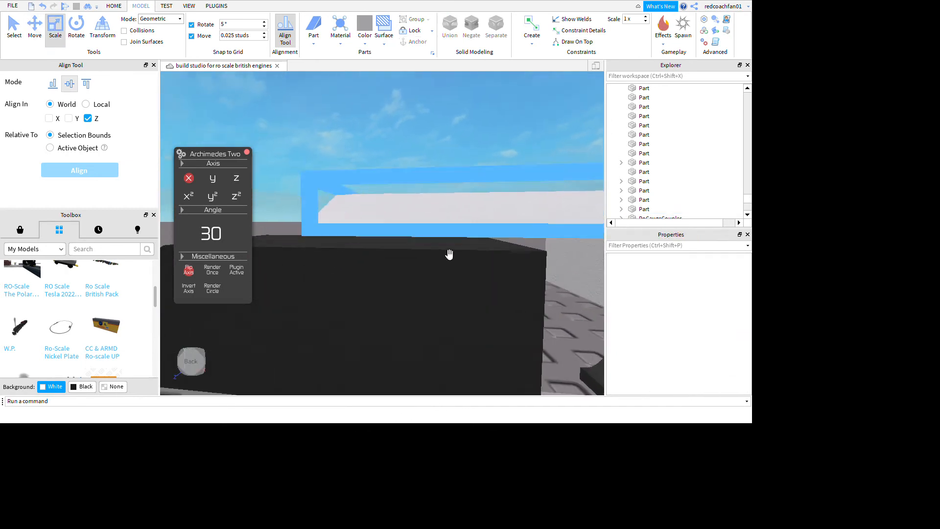
scroll(450, 254, "down", 4)
right_click_drag(450, 255, 450, 255)
scroll(450, 254, "up", 3)
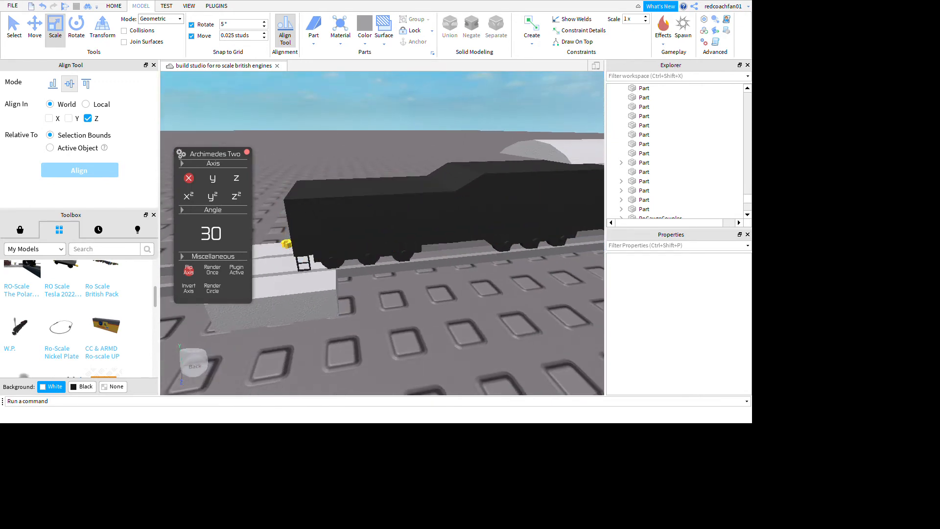
Duplicate the yellow coupler at the tender's rear and place the copy at the front of the engine.
right_click_drag(641, 365, 607, 328)
scroll(641, 364, "down", 3)
scroll(608, 328, "up", 3)
key("d")
left_click(515, 276)
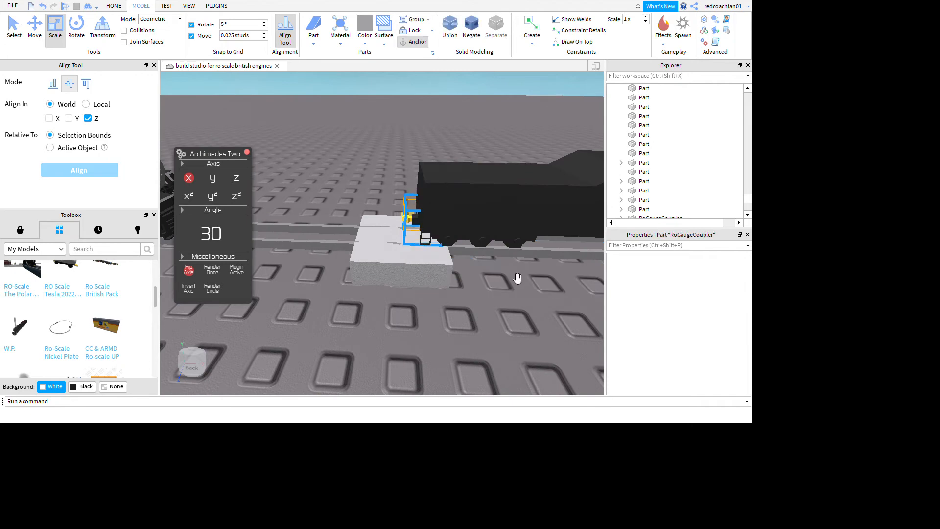
right_click_drag(461, 138, 462, 139)
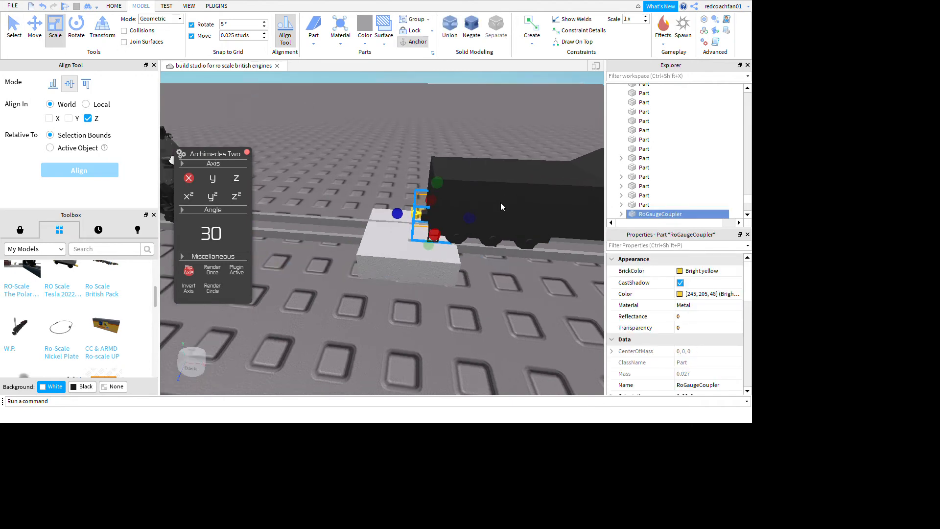
key("ctrl+d")
left_click_drag(492, 220, 481, 274)
key("d")
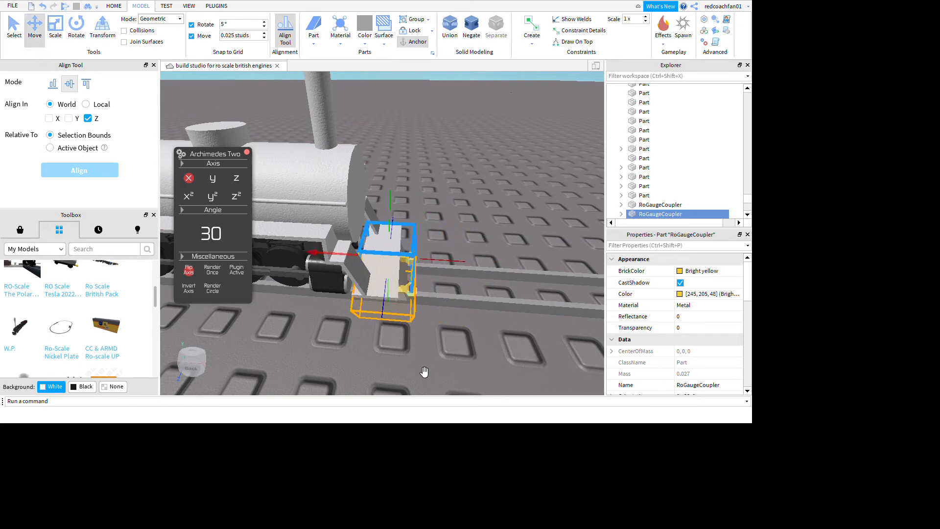
left_click(594, 281)
right_click_drag(594, 281, 581, 274)
scroll(581, 274, "down", 4)
scroll(581, 273, "up", 3)
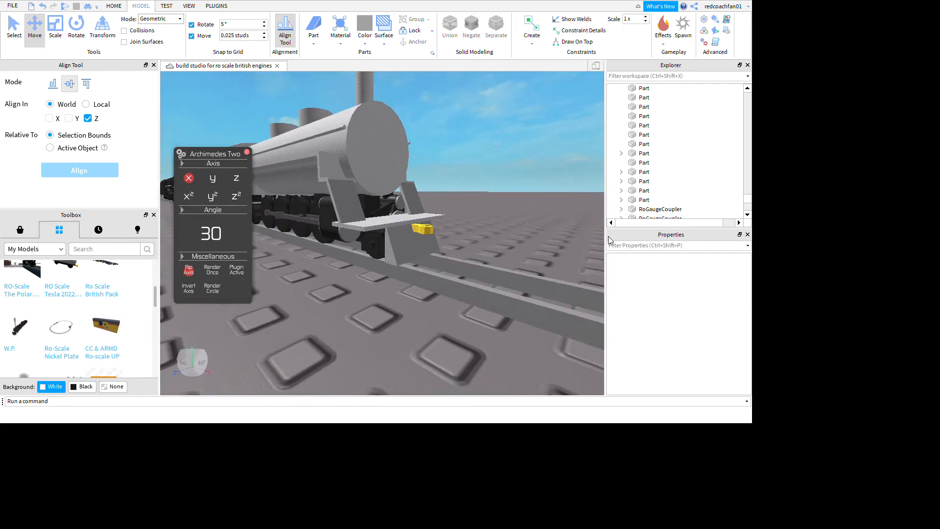
Close Archimedes and select the whole engine and tender together, starting to exclude the track beneath them.
scroll(609, 240, "down", 3)
right_click_drag(609, 240, 620, 235)
scroll(609, 240, "up", 3)
scroll(611, 237, "down", 4)
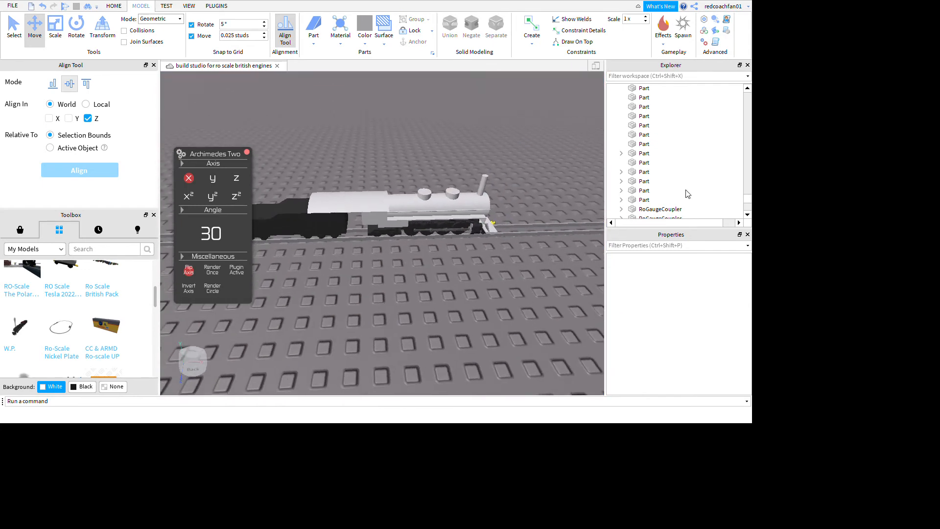
left_click_drag(682, 189, 484, 229)
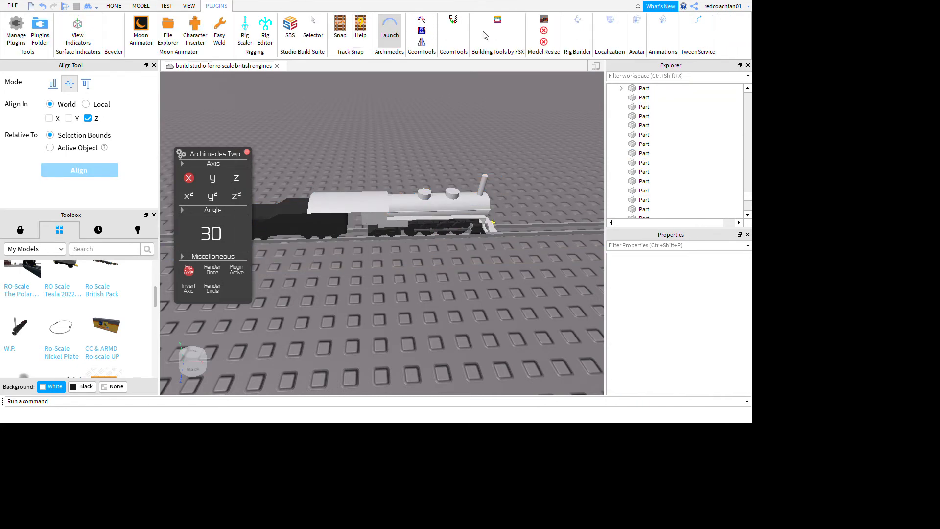
left_click_drag(525, 130, 280, 360)
left_click(350, 245, "ctrl")
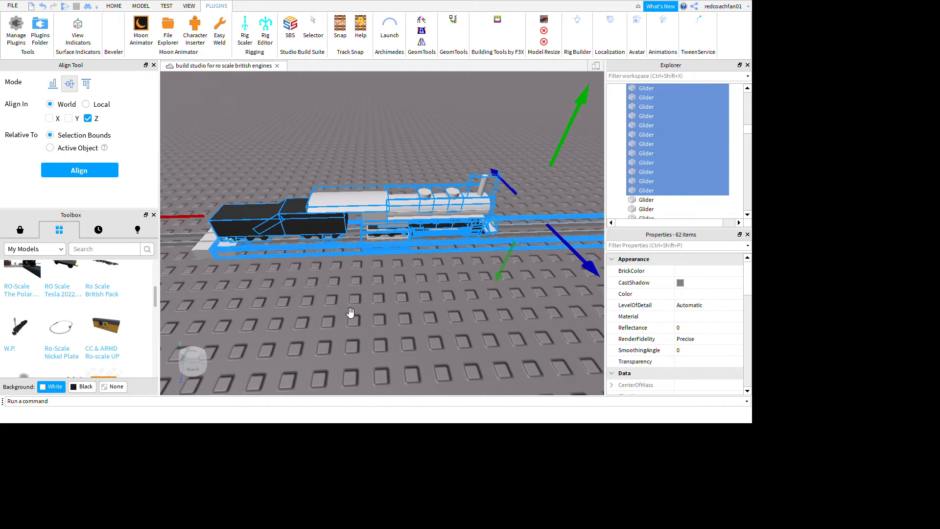
Remove the track and glider pieces beneath the tender from the selection.
key("w")
right_click_drag(350, 314, 437, 363)
key("w")
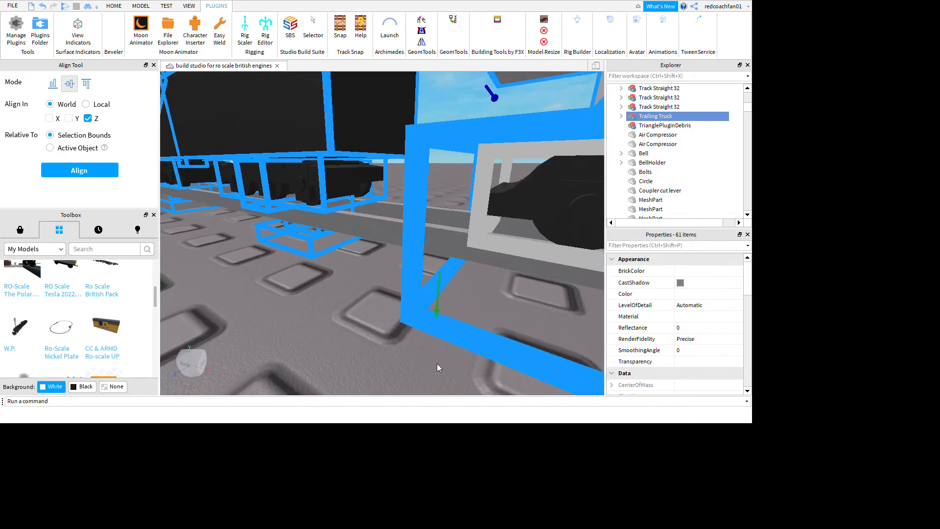
left_click(365, 251, "ctrl")
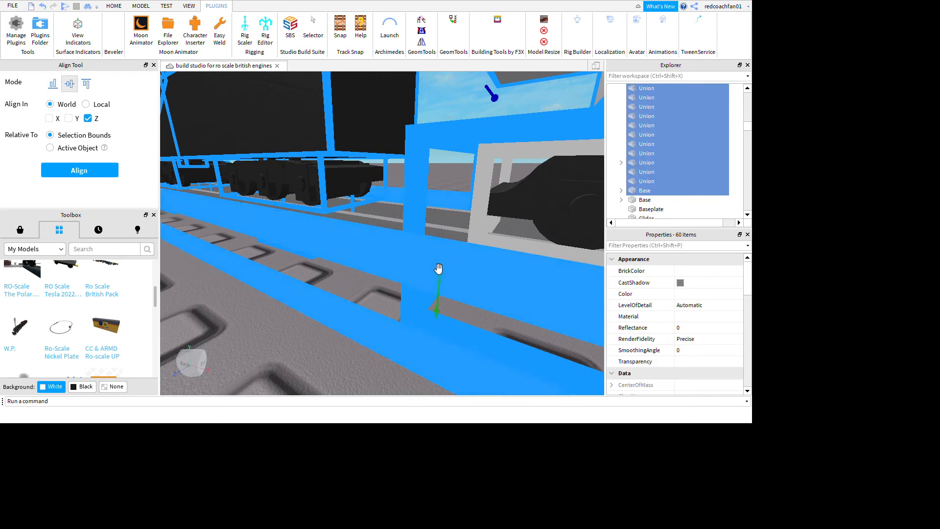
left_click(378, 314, "ctrl")
right_click_drag(391, 311, 463, 377)
left_click(408, 376, "ctrl")
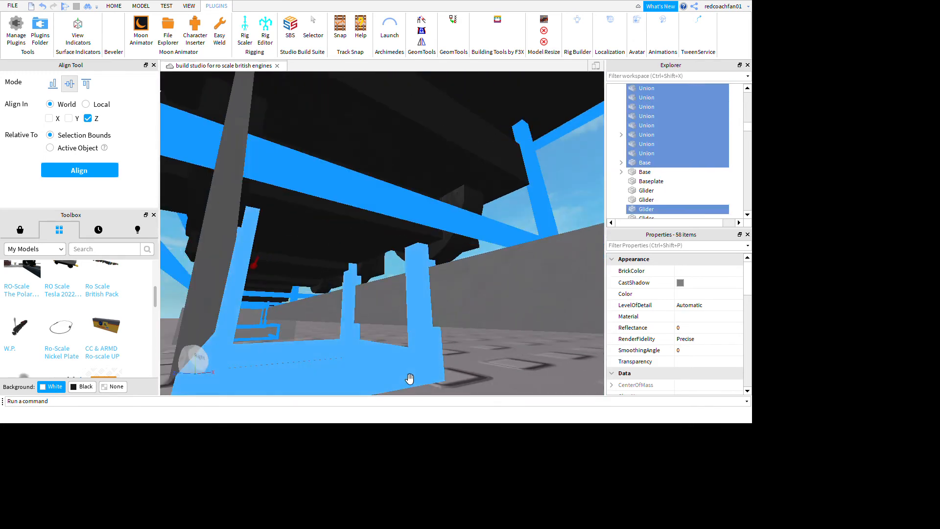
scroll(407, 375, "down", 5)
right_click_drag(407, 375, 419, 402)
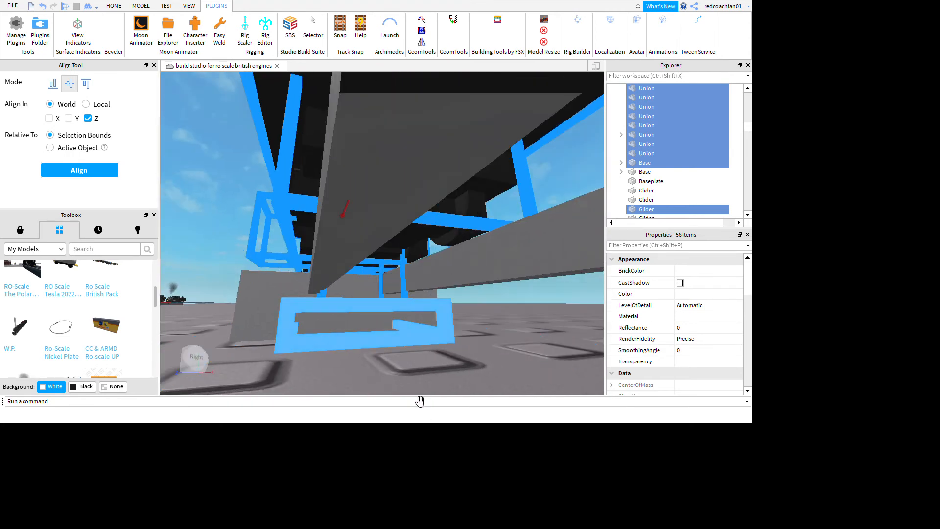
left_click(456, 350, "ctrl")
right_click_drag(457, 359, 522, 297)
left_click(376, 308, "ctrl")
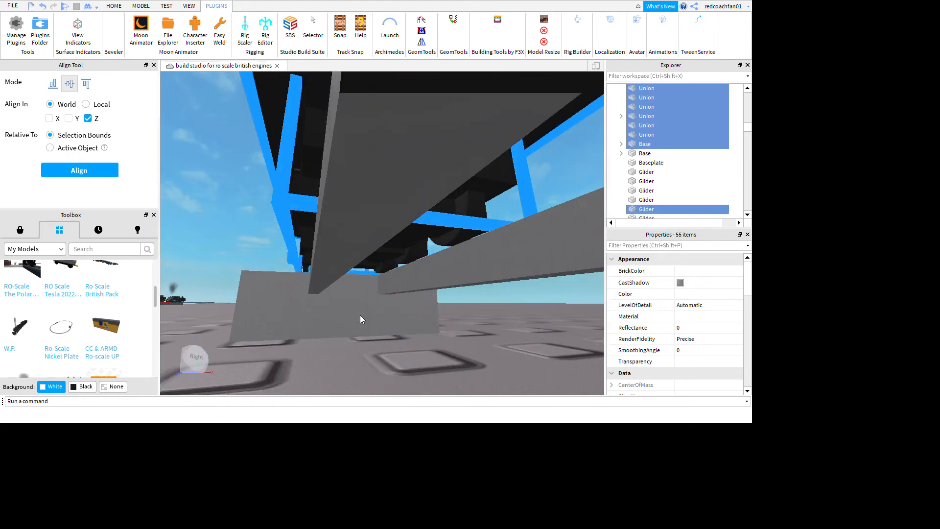
Remove the remaining track and glider pieces beneath the engine from the selection.
right_click_drag(360, 316, 571, 274)
scroll(416, 377, "down", 5)
left_click(557, 244, "ctrl")
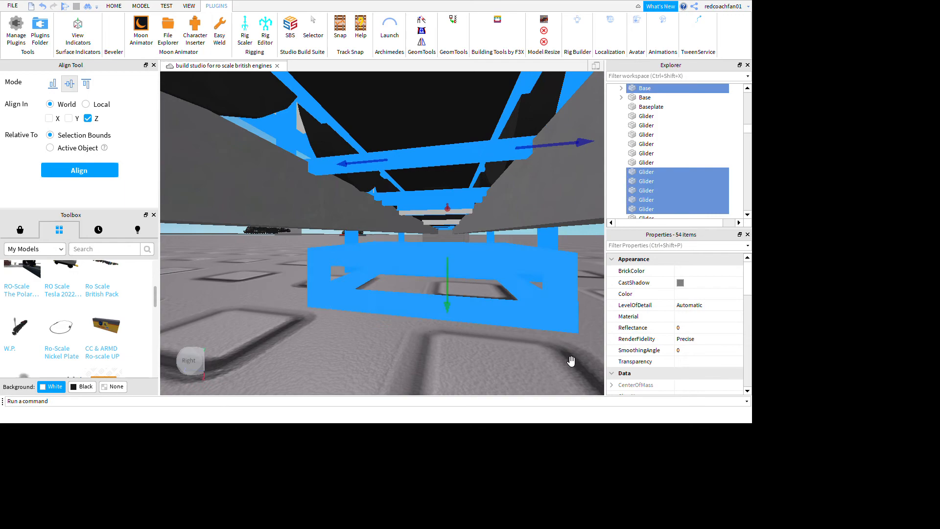
left_click(487, 321, "ctrl")
right_click_drag(486, 321, 575, 293)
scroll(551, 293, "down", 3)
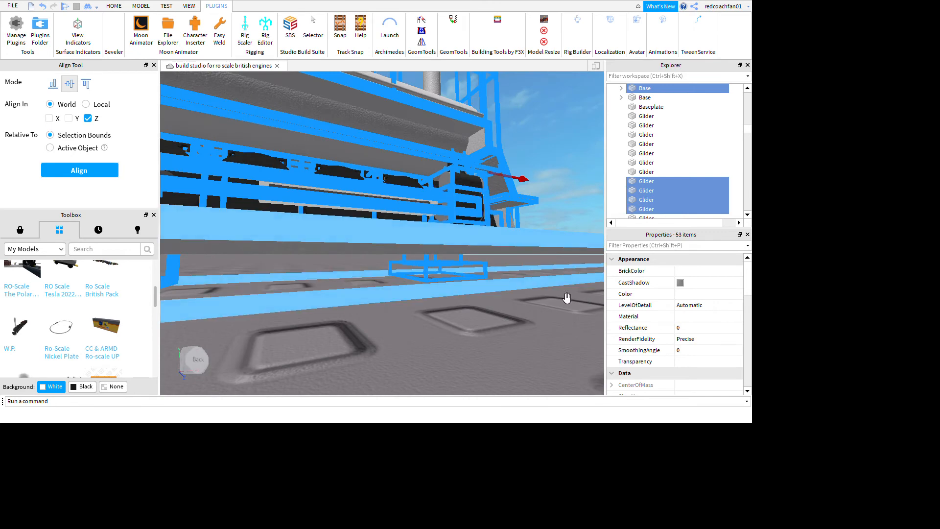
left_click(568, 296, "ctrl")
left_click(567, 297, "ctrl")
scroll(543, 329, "up", 5)
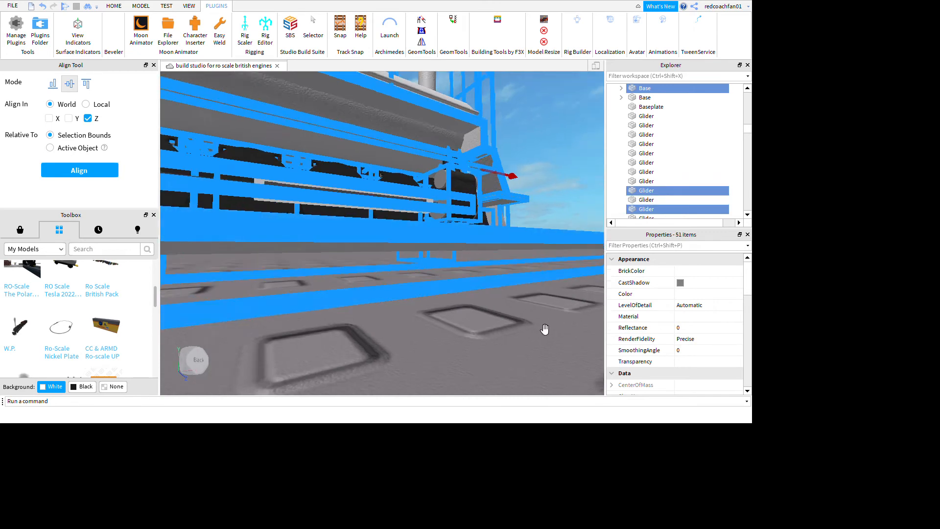
right_click_drag(543, 330, 269, 329)
left_click(269, 329, "ctrl")
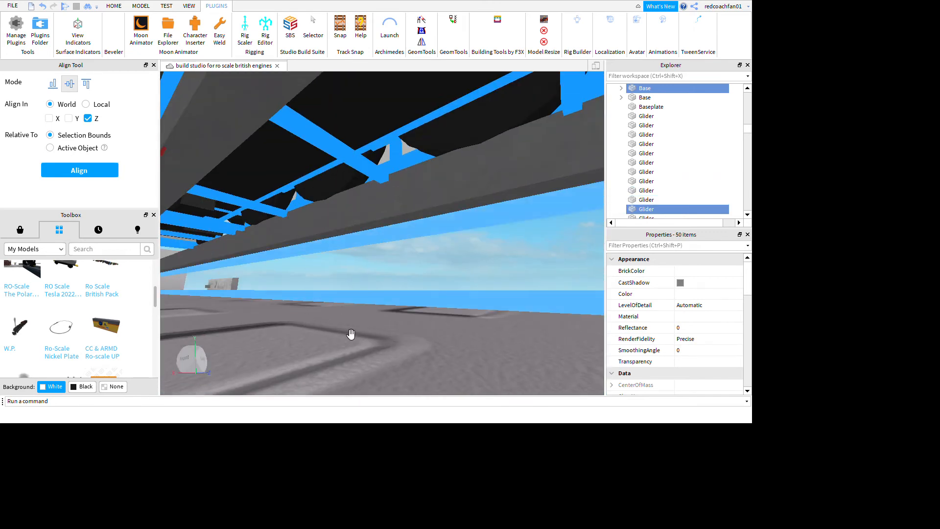
Anchor all the selected engine and tender parts and turn off CanCollide for them.
right_click_drag(351, 335, 686, 323)
scroll(501, 324, "down", 5)
scroll(704, 337, "down", 5)
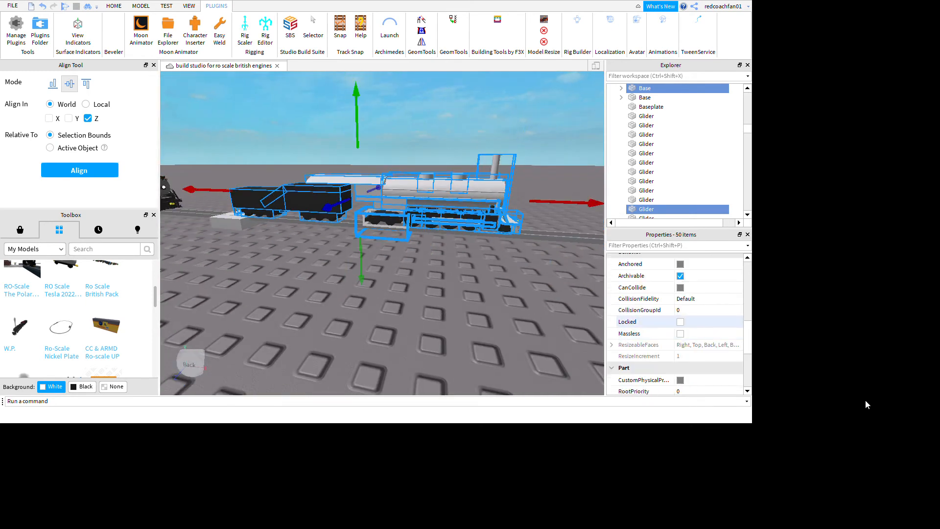
left_click(680, 288)
left_click(746, 361)
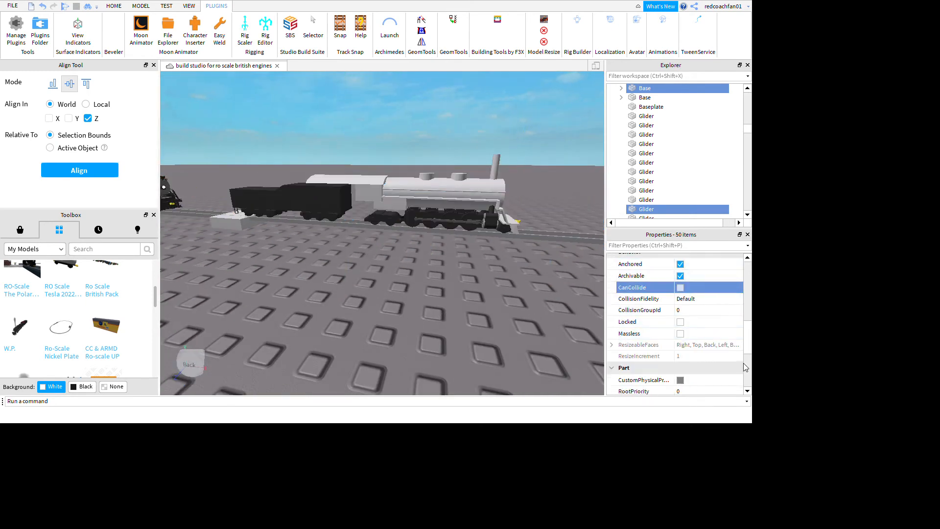
scroll(702, 352, "up", 1)
Select the tender's parts without the overhanging cab roof and group them into one model.
right_click_drag(702, 352, 503, 299)
scroll(503, 299, "down", 2)
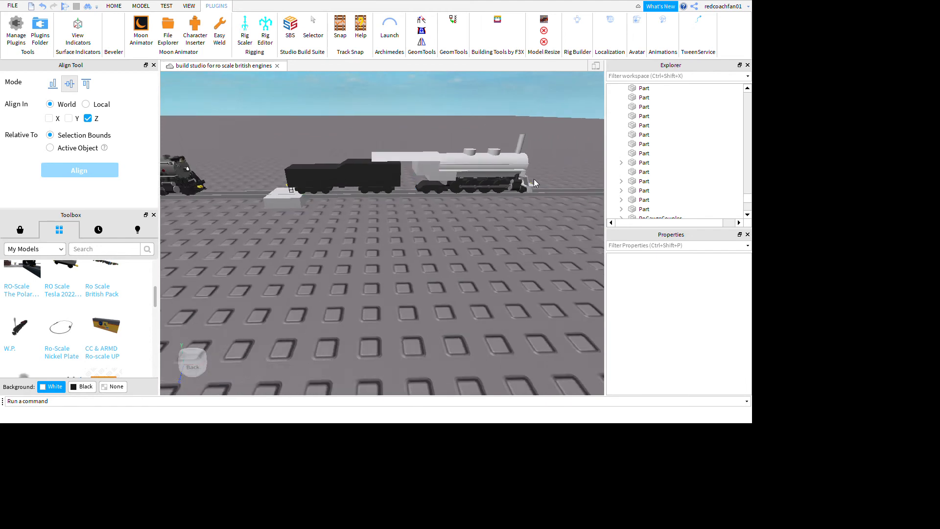
left_click_drag(509, 174, 341, 275)
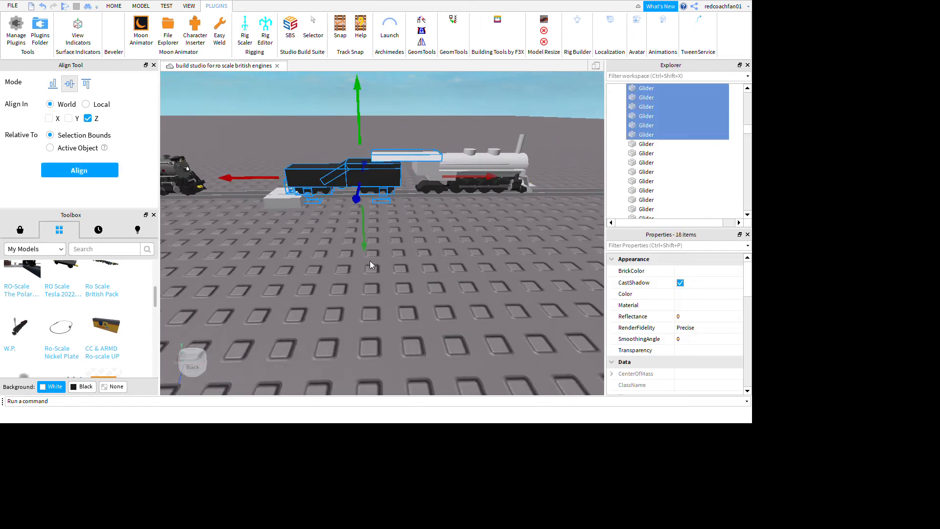
key("ctrl+2")
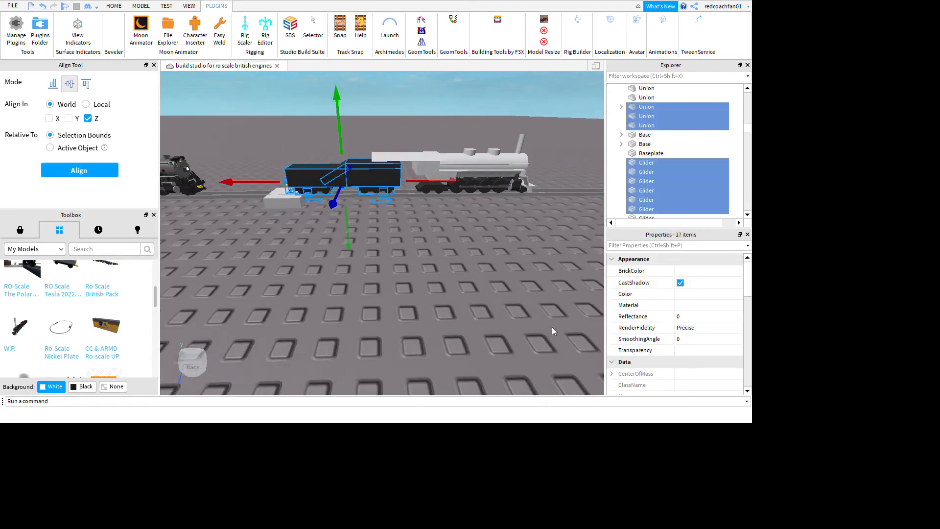
left_click(551, 336)
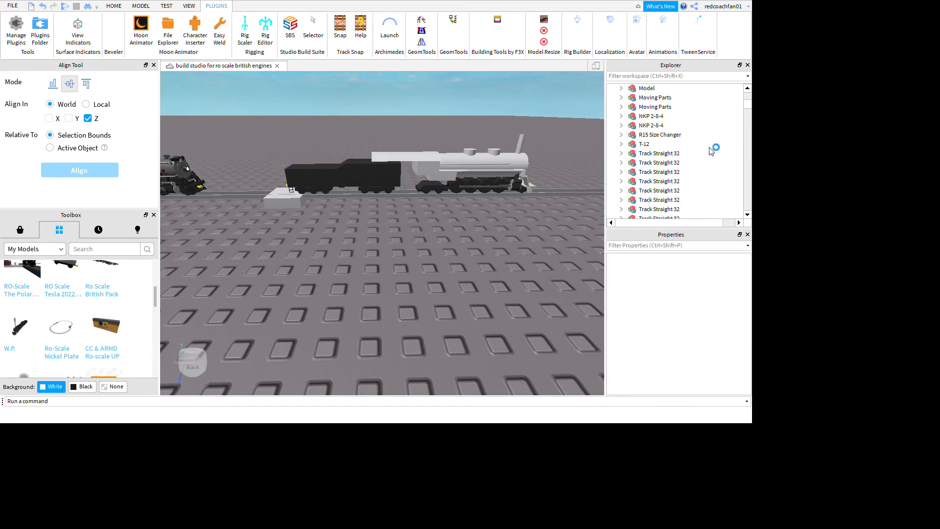
Select all the engine's parts, including the cab roof, and group them into a separate model.
left_click_drag(577, 143, 451, 268)
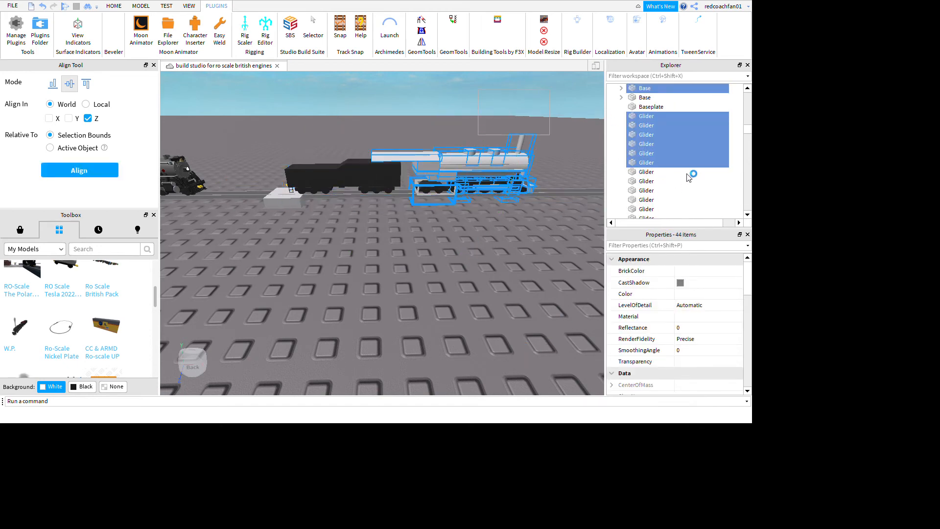
right_click_drag(658, 310, 618, 306)
key("d")
key("w")
key("ctrl+g")
key("a")
left_click(590, 351)
Create a rod constraint from the front of the tender to the block beneath the rear of the British engine's cab.
key("w")
right_click_drag(590, 350, 591, 352)
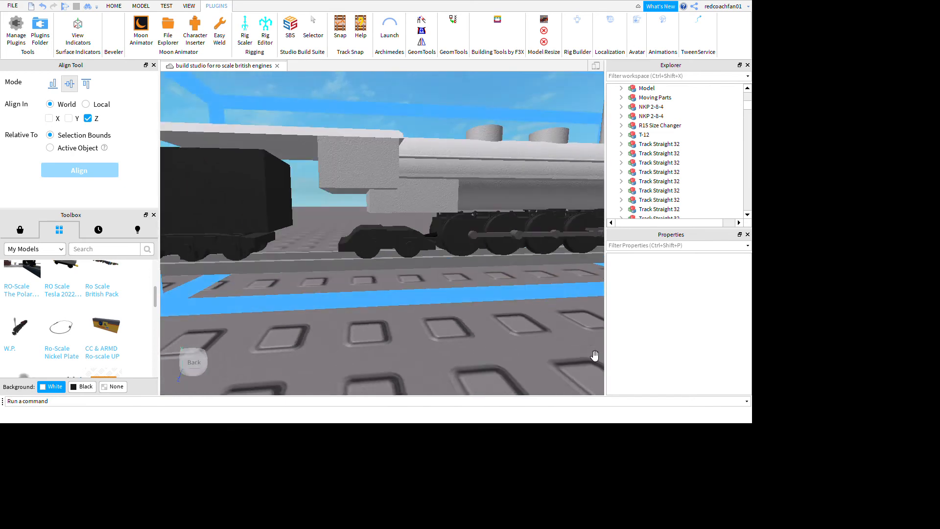
left_click(140, 6)
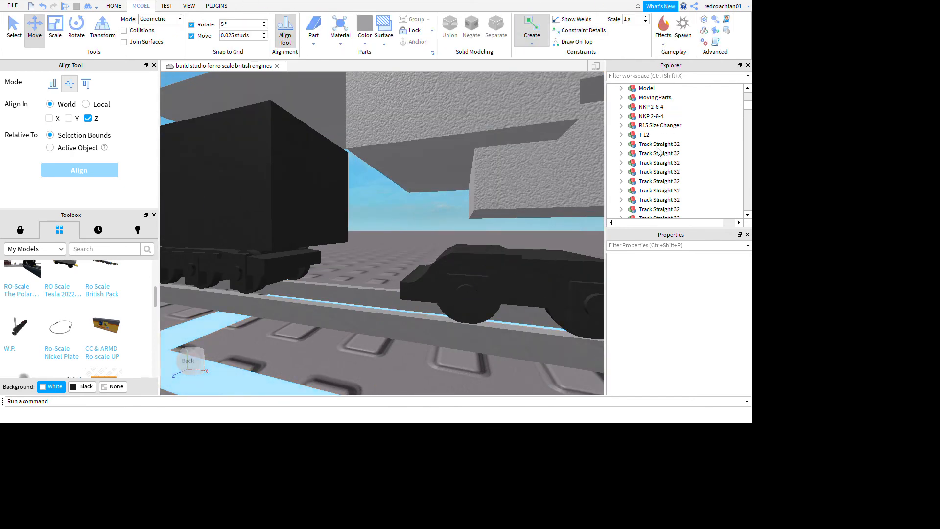
left_click(332, 226)
right_click_drag(332, 226, 332, 227)
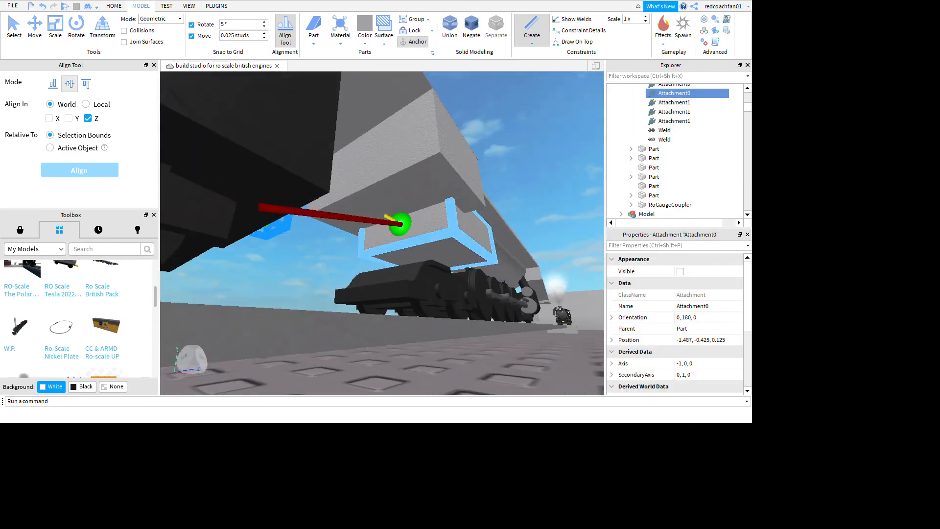
left_click(405, 225)
right_click_drag(524, 322, 524, 322)
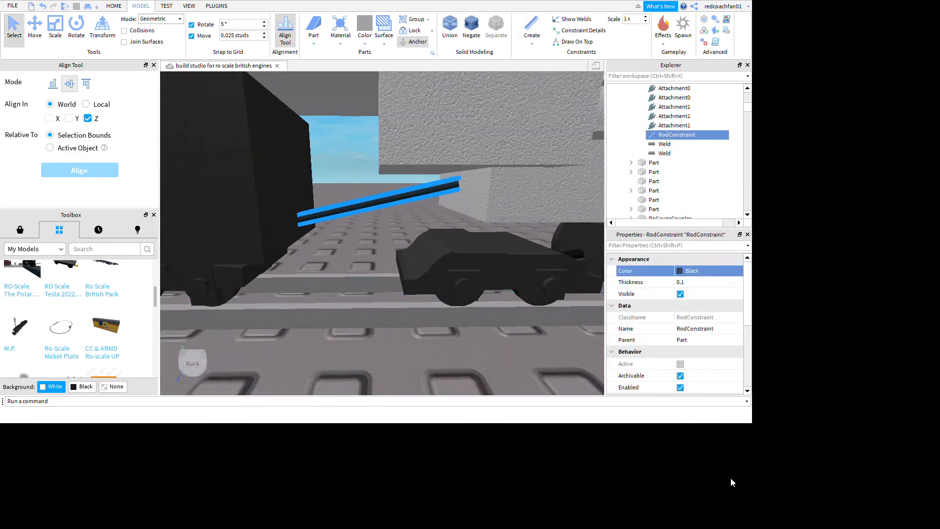
Colour the rod constraint Really black and set its thickness to 0.4.
left_click(706, 282)
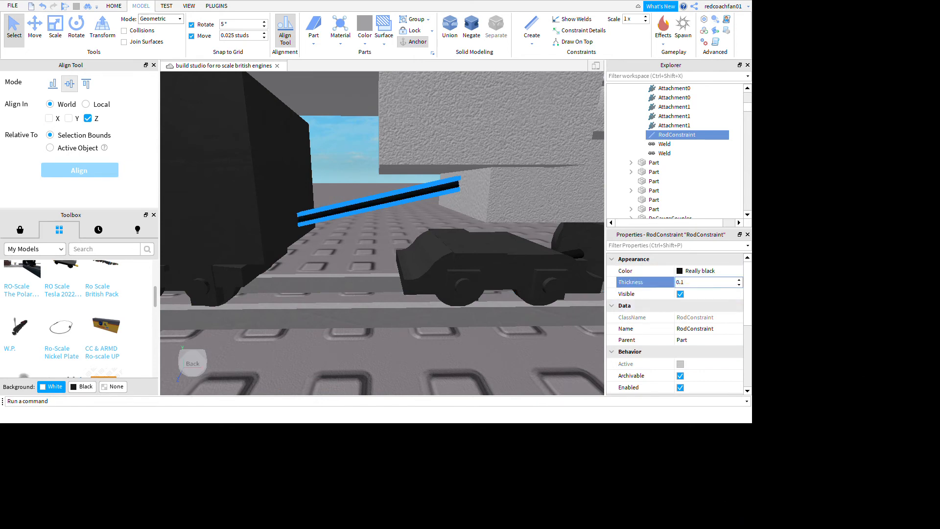
key("Return")
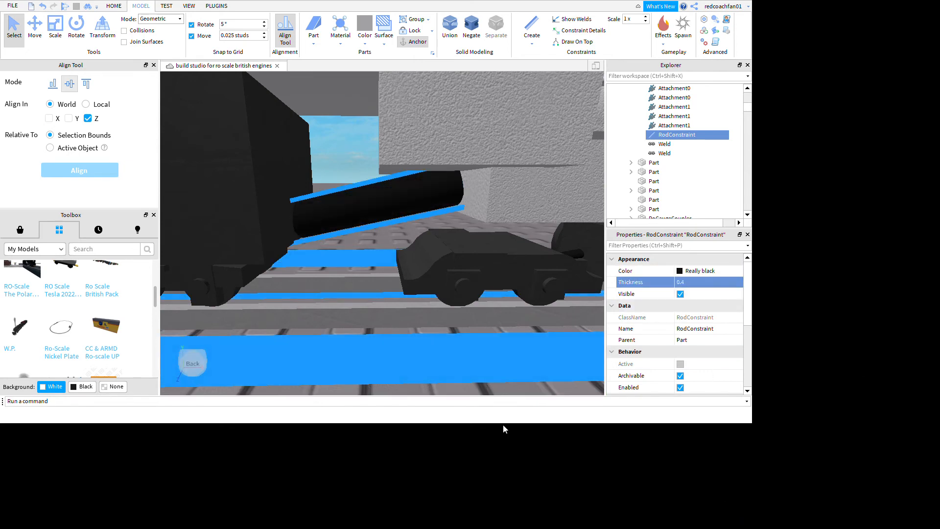
scroll(504, 424, "down", 4)
left_click(481, 427)
right_click_drag(481, 427, 481, 427)
scroll(481, 427, "down", 3)
scroll(481, 427, "down", 4)
Copy Advanced Weld, DCCv2LocomotiveScript, IsRollingStock, Loco Animations New Launcher, DCCFunctions and DCCProperties from the finished NKP 2-8-4 model.
key("w")
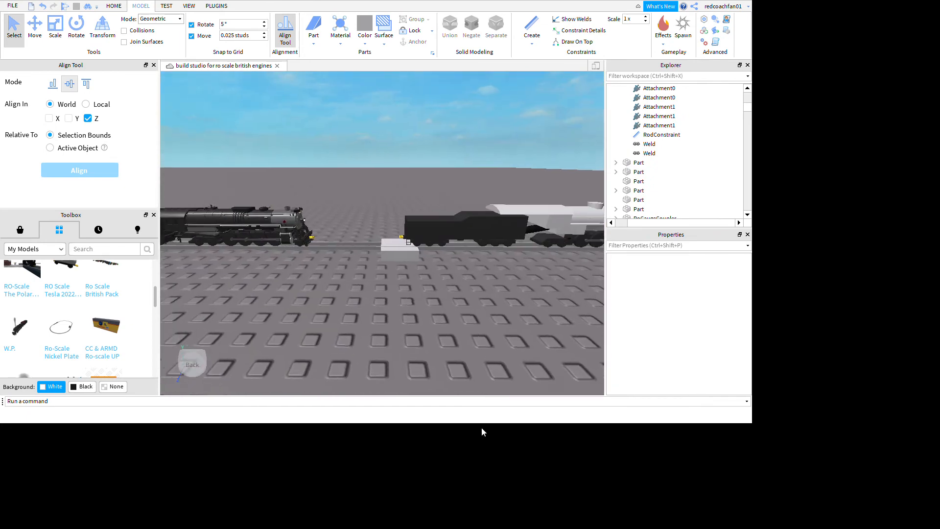
key("d")
key("a")
left_click(348, 277)
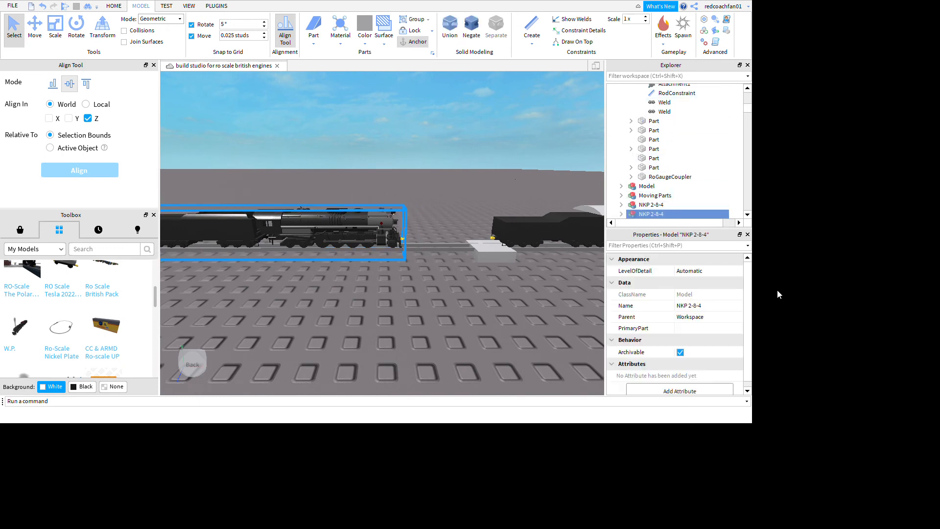
left_click(814, 148)
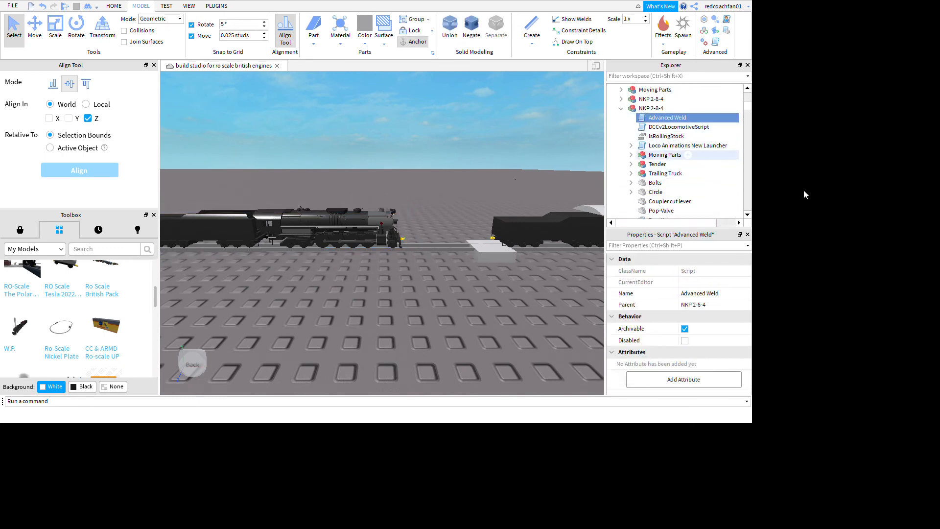
left_click(804, 184, "shift")
scroll(805, 196, "down", 10)
scroll(804, 195, "down", 10)
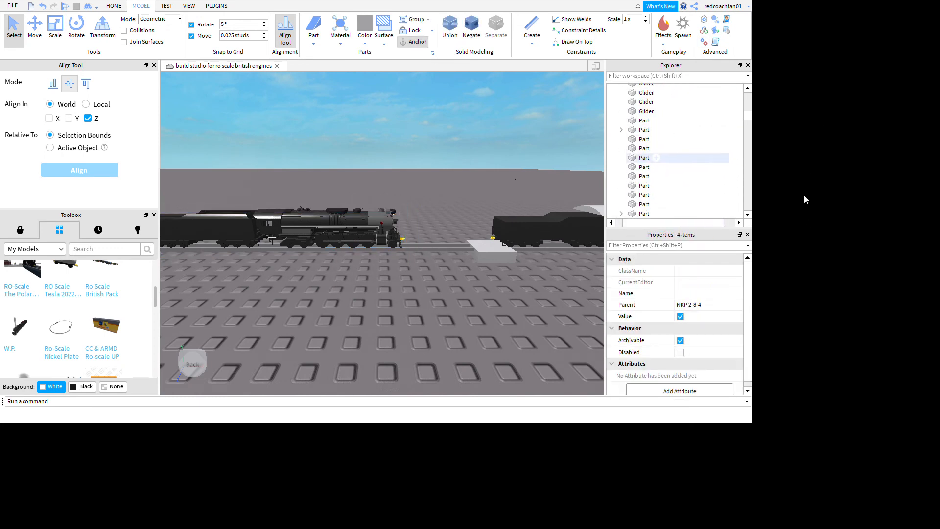
scroll(809, 192, "down", 10)
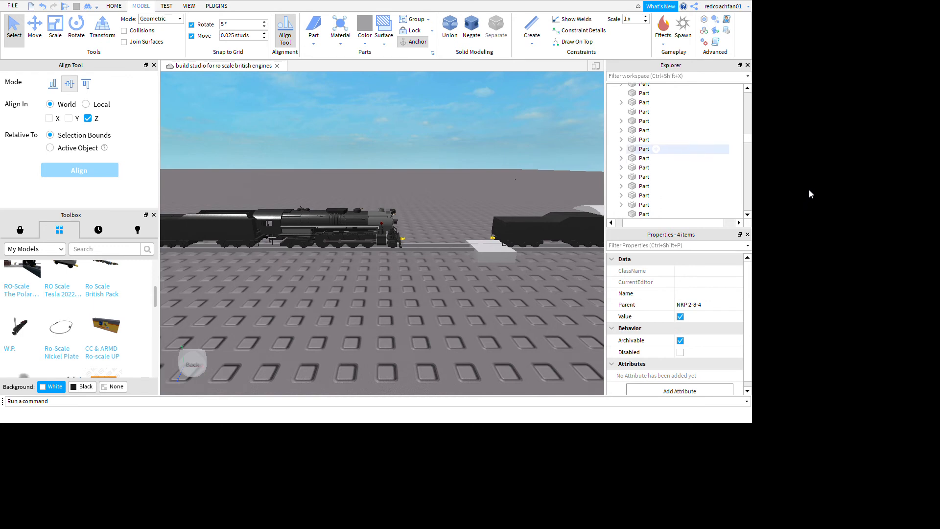
scroll(809, 189, "down", 10)
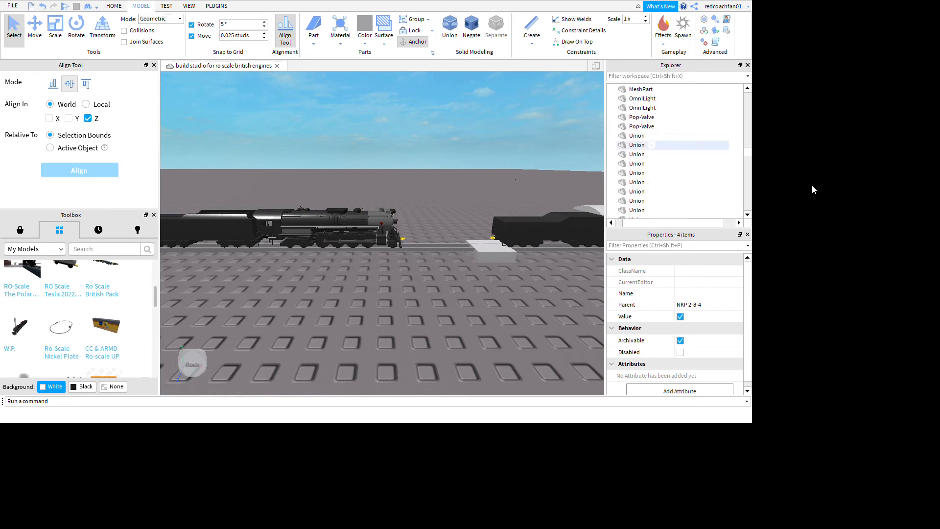
left_click(650, 155, "ctrl")
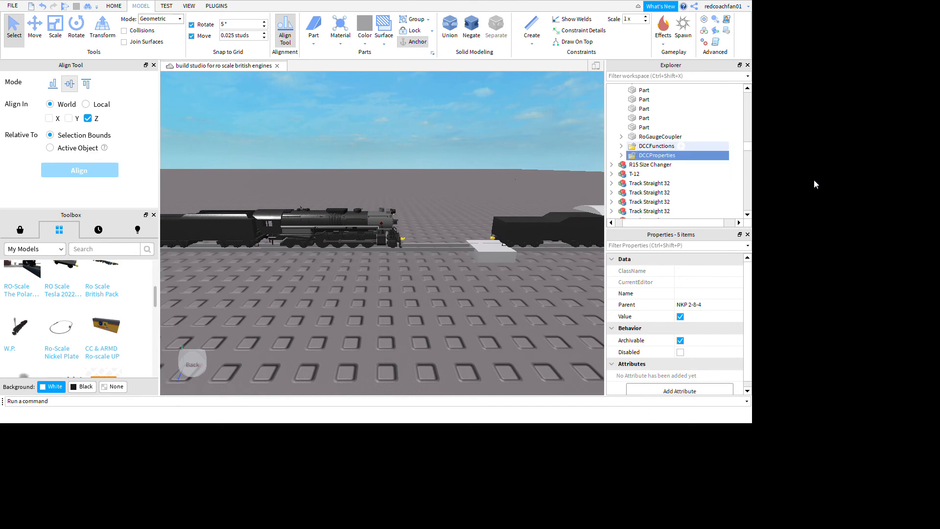
Paste the copied locomotive scripts and DCC folders into the British engine's model.
right_click_drag(533, 178, 548, 196)
left_click(482, 128)
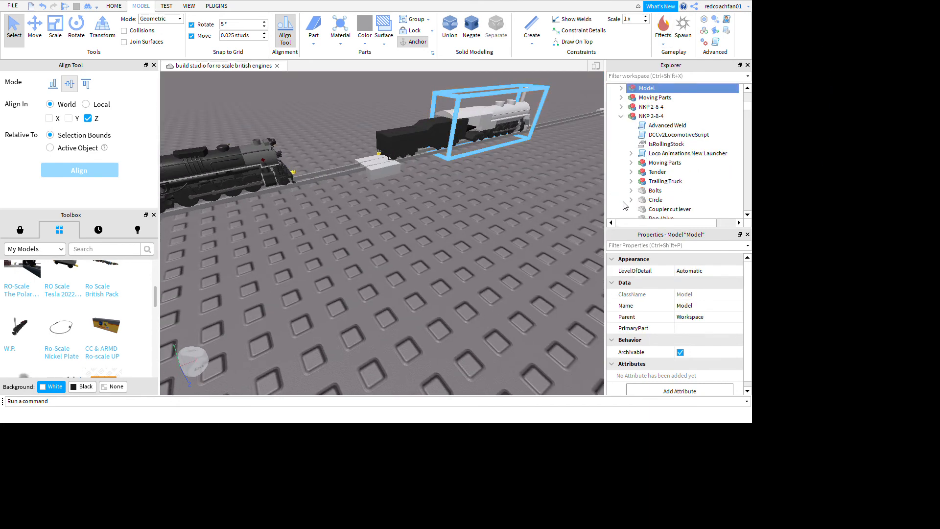
key("ctrl+shift+v")
Copy Advanced Weld and IsRollingStock from the British engine's model into the tender's model.
left_click(442, 230)
right_click_drag(442, 230, 439, 234)
left_click(537, 124)
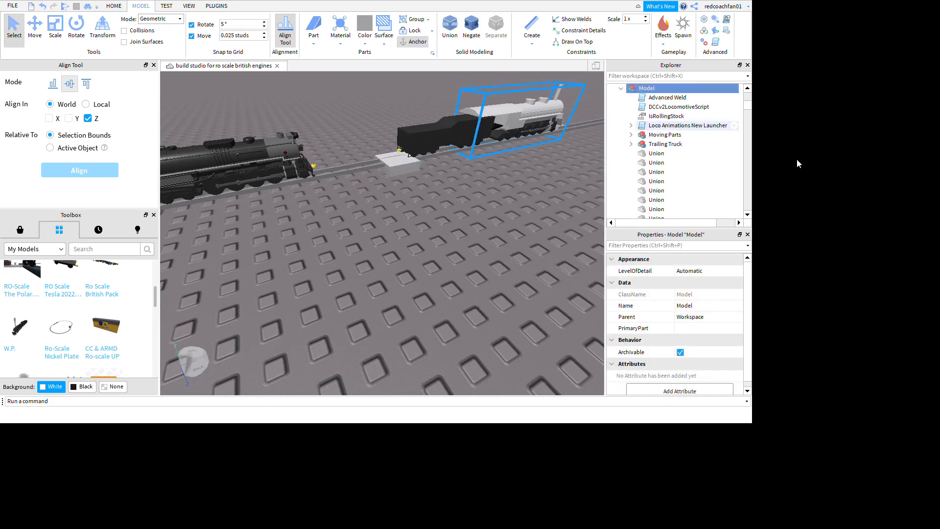
left_click(666, 116)
left_click(667, 97, "ctrl")
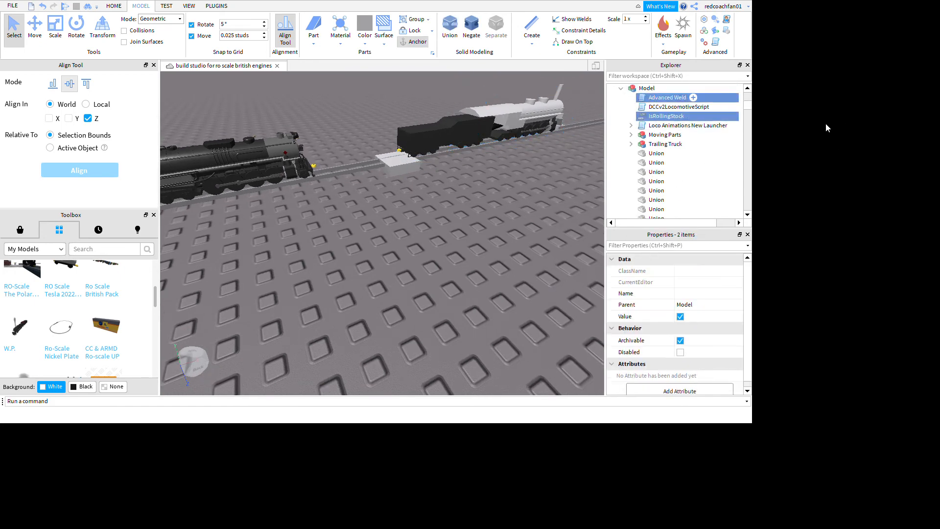
left_click(457, 123)
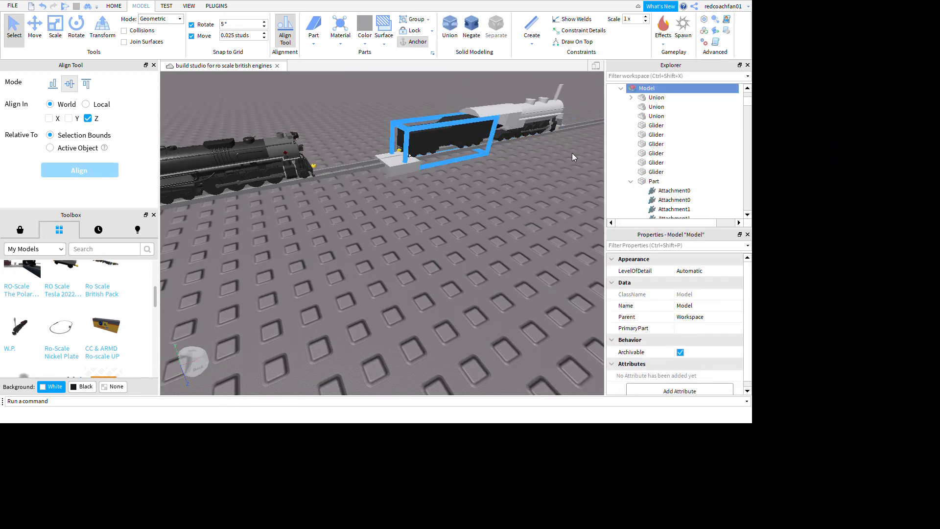
left_click(465, 211)
right_click_drag(465, 211, 466, 211)
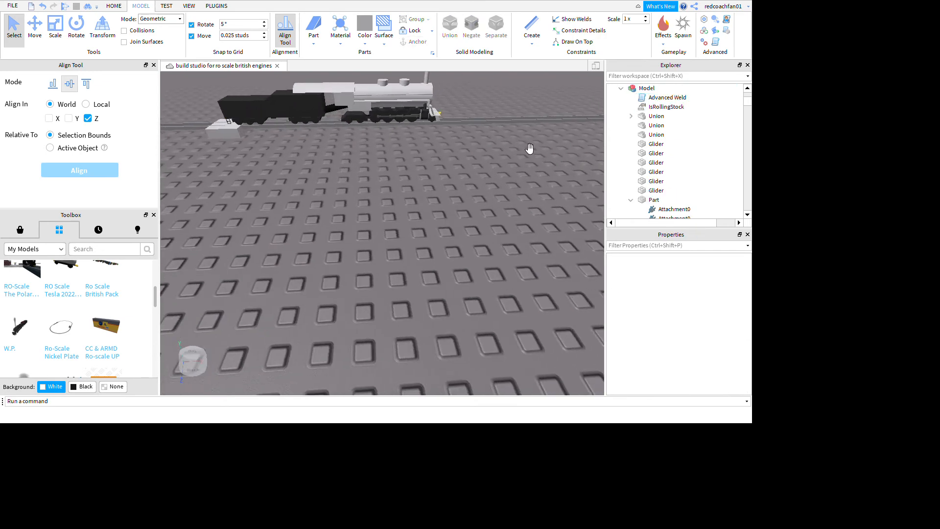
Start a playtest and run the character over to the British engine and onto its boiler.
left_click(422, 116)
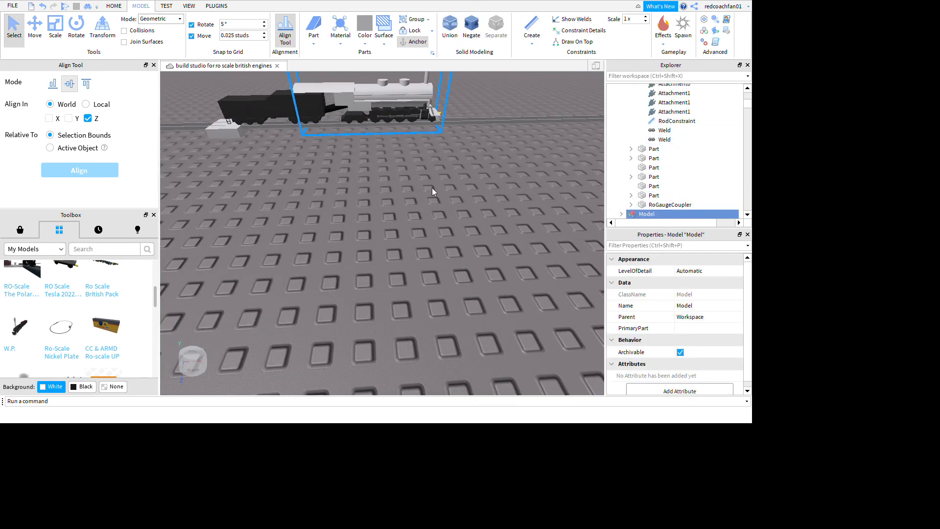
left_click(302, 105)
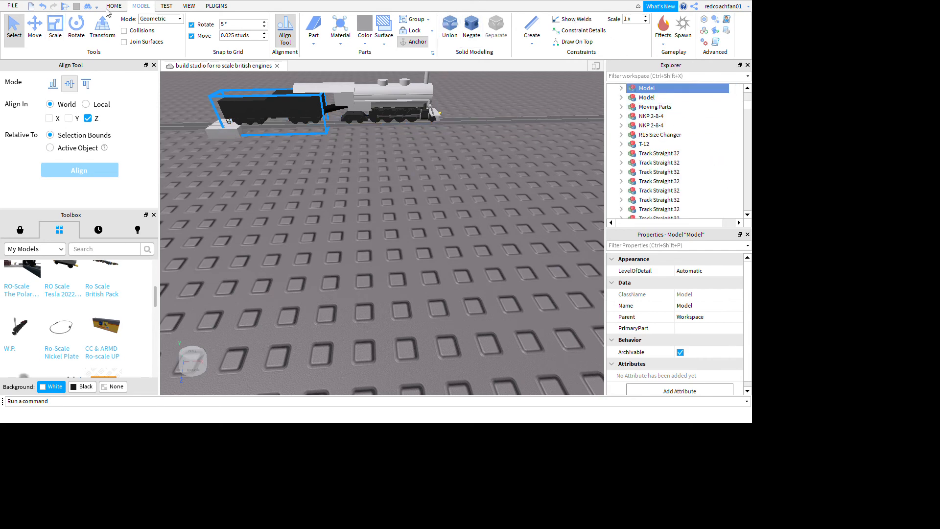
scroll(142, 12, "up", 1)
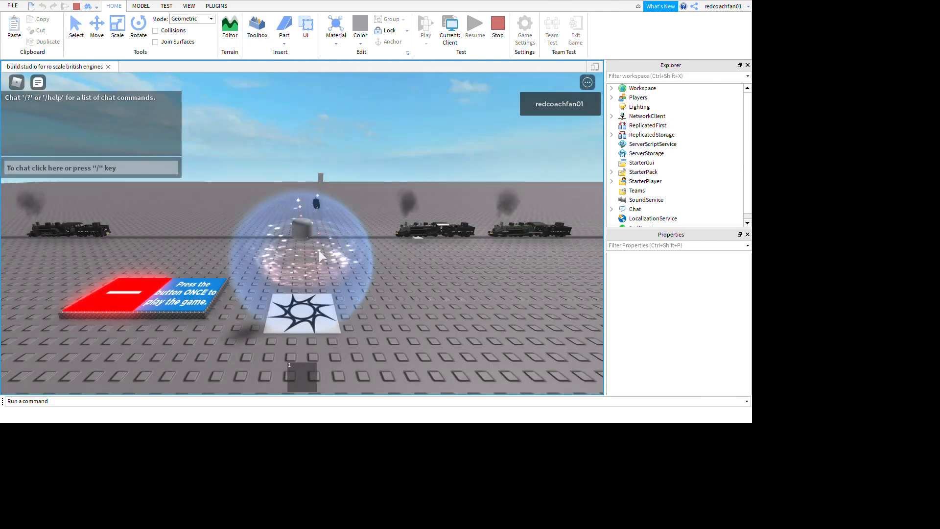
mouse_move(319, 251)
right_mouse_down()
mouse_move(310, 247)
mouse_move(325, 263)
right_mouse_up()
key("w")
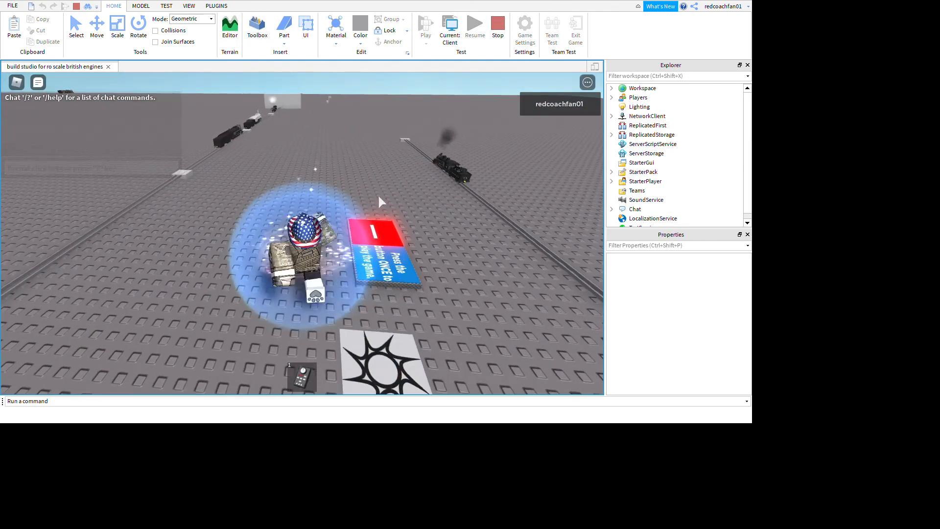
right_click_drag(379, 194, 376, 182)
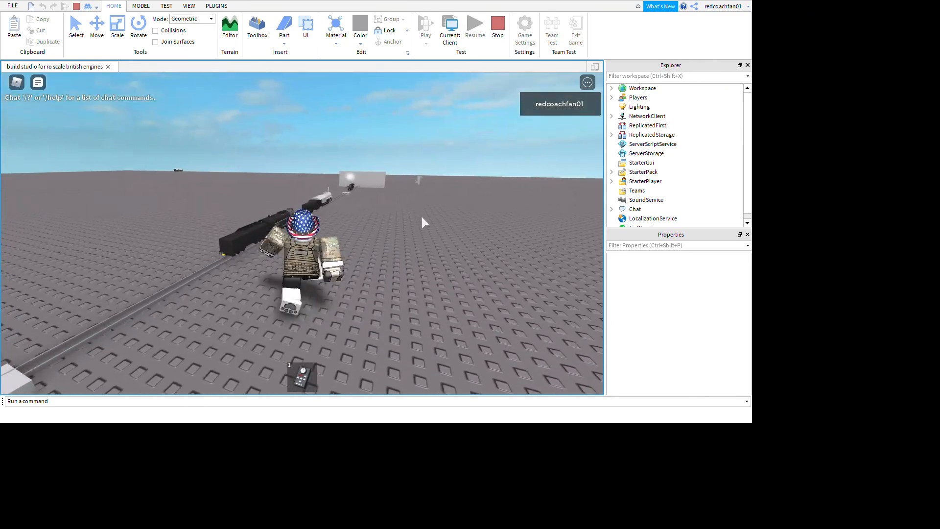
right_click_drag(433, 212, 433, 211)
key("w")
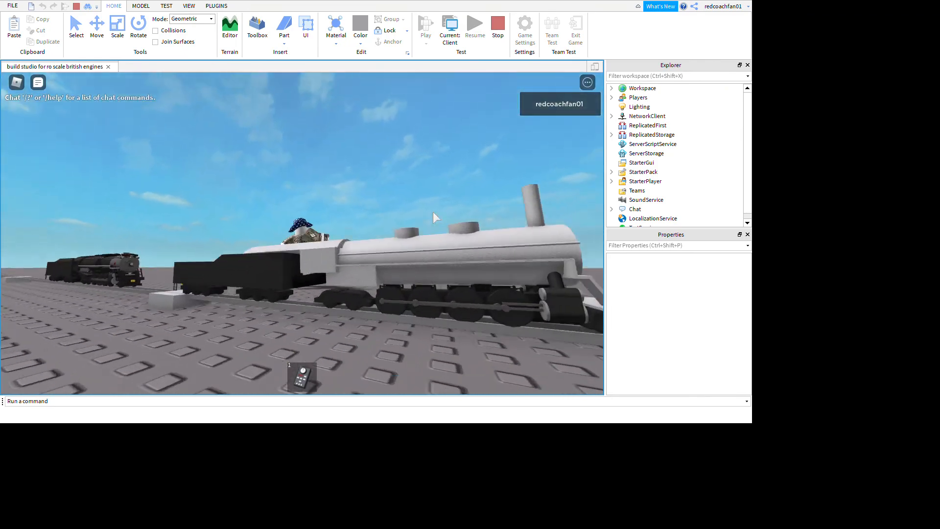
key("space")
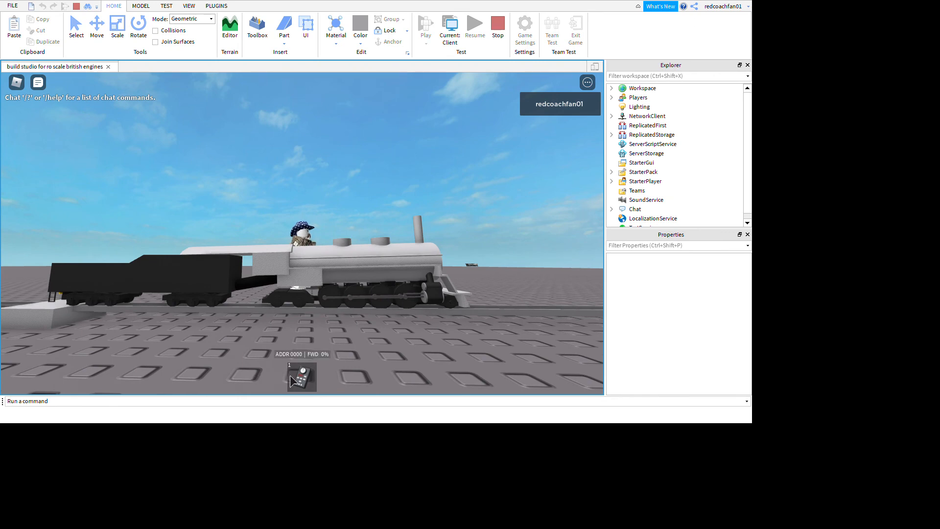
Equip the DCC controller, set it to address 0767 and drive the British engine and tender forward.
left_click(302, 376)
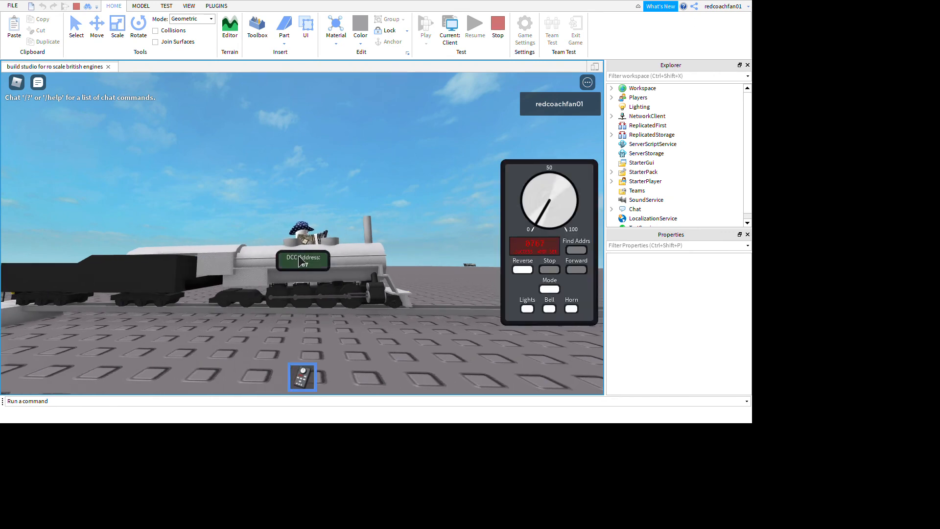
key("e")
key("d")
right_click_drag(337, 198, 338, 198)
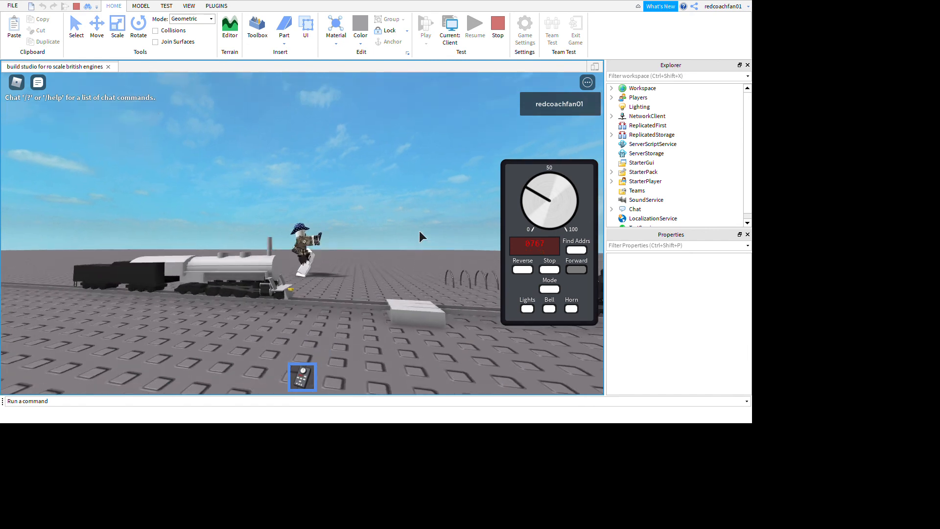
right_click_drag(419, 231, 381, 201)
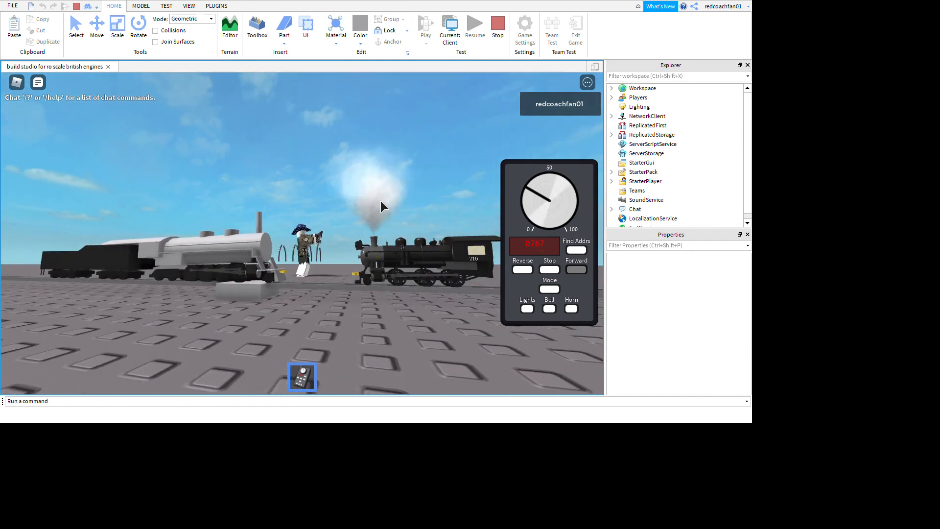